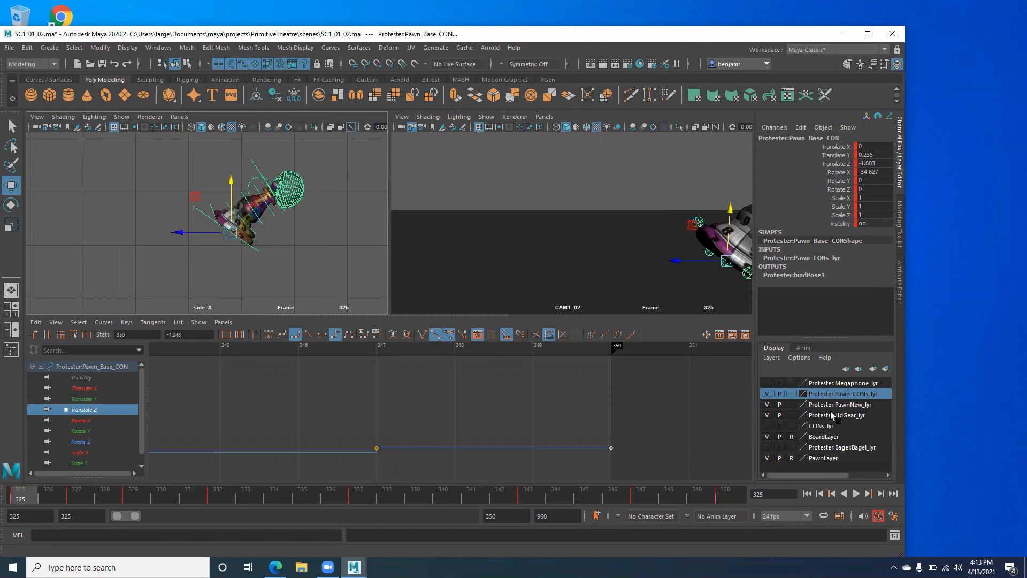
Select all objects on the Protester:Pawn_CONs_lyr layer and inspect their keyed poses from frame 325 to 329
right_click(830, 395)
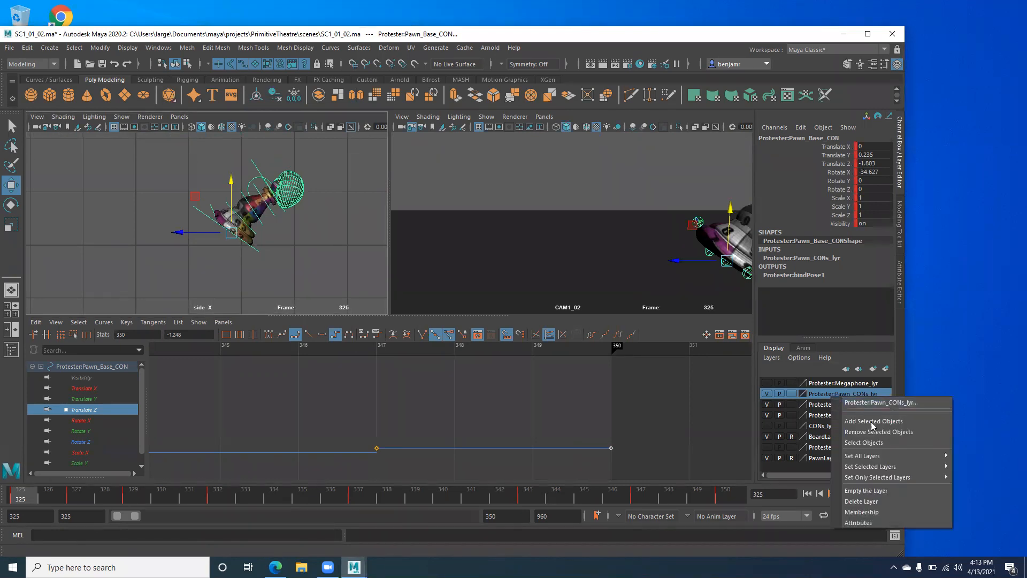
left_click(874, 445)
middle_click_drag(541, 385, 331, 423, "alt")
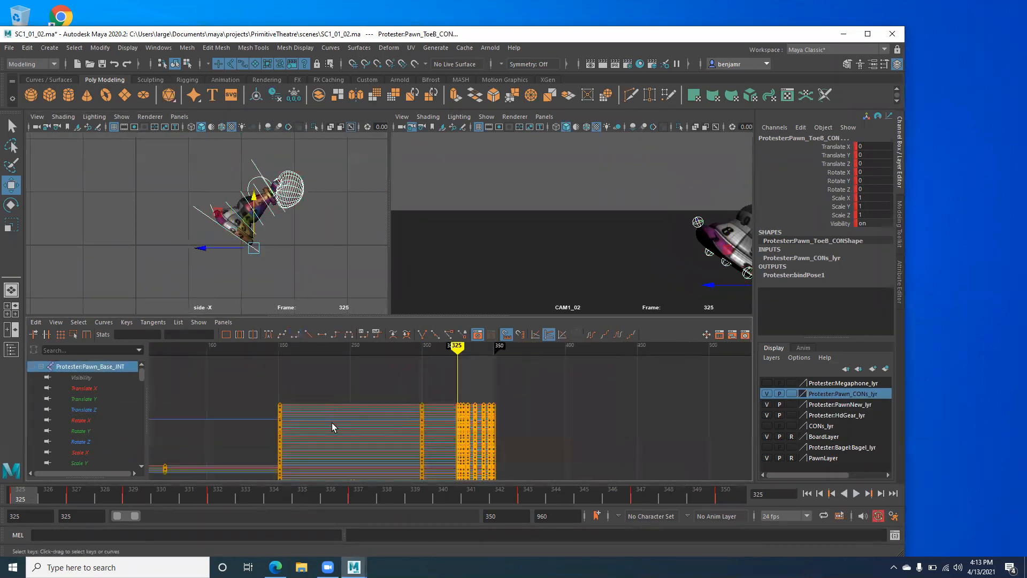
middle_click_drag(445, 430, 420, 411, "alt")
right_click_drag(419, 410, 476, 414, "alt")
key("period")
key("period")
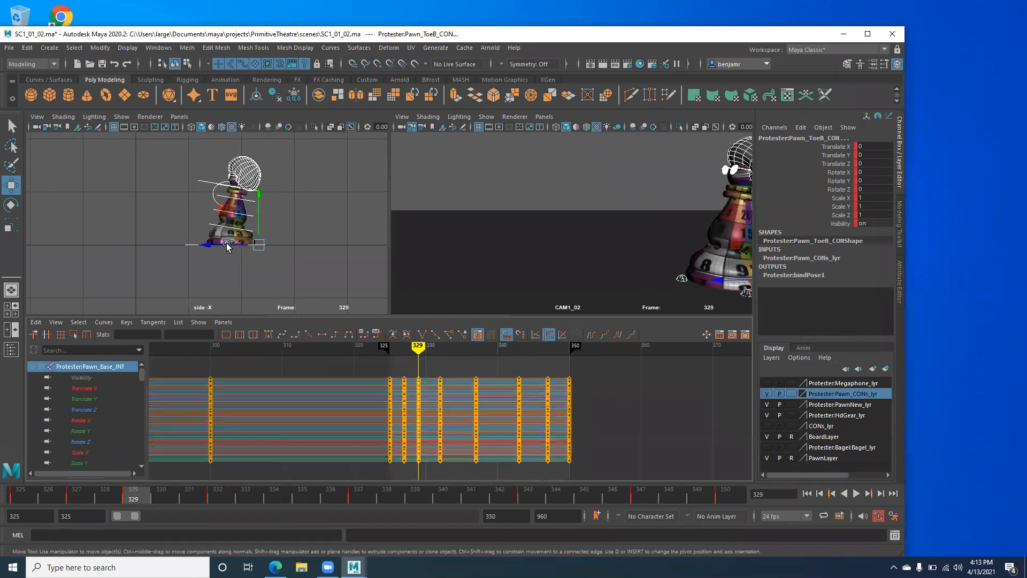
Select the pawn's base control, Pawn_Base_CON, and play back its animation to review the motion
left_click(187, 244)
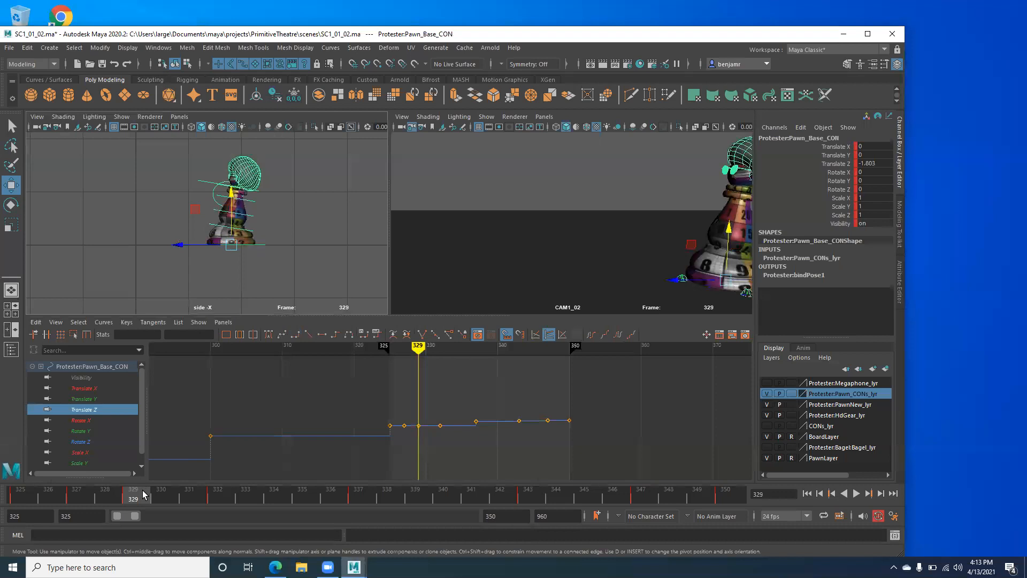
key("alt+v")
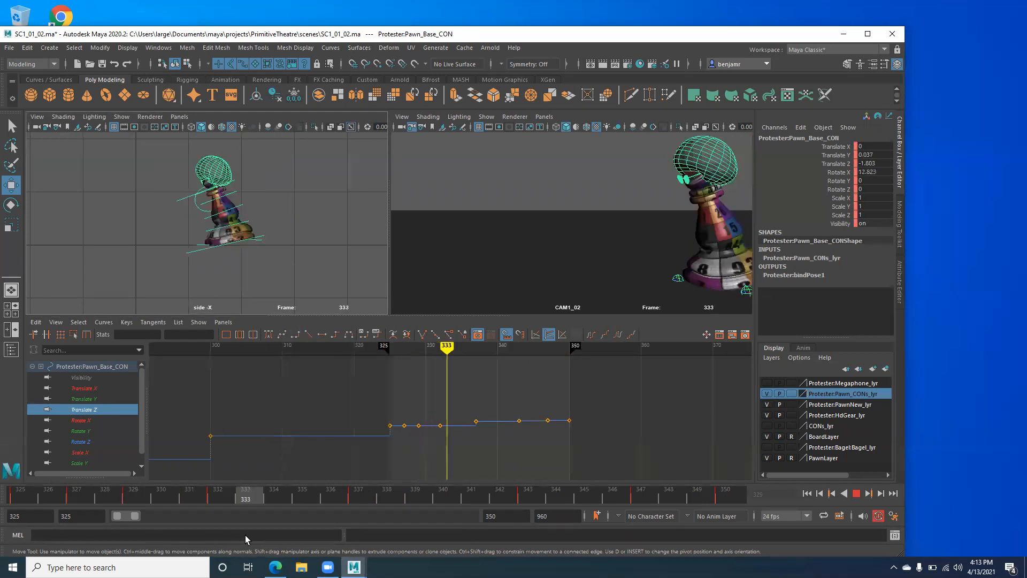
left_click(76, 495)
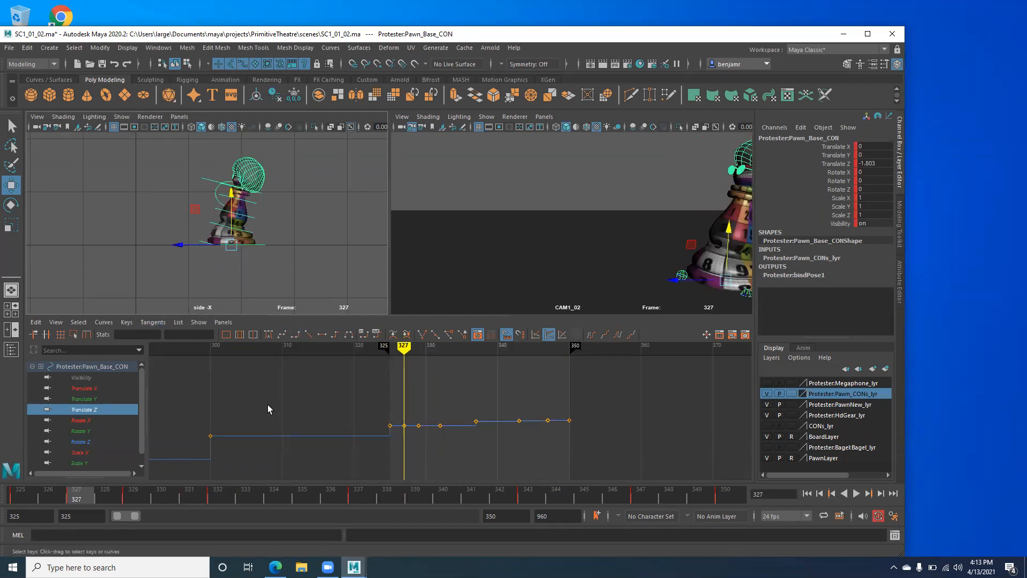
Delete the base control's Translate Z keys between frames 325 and 350, from frame 327 to 347
right_click_drag(418, 400, 405, 416, "alt")
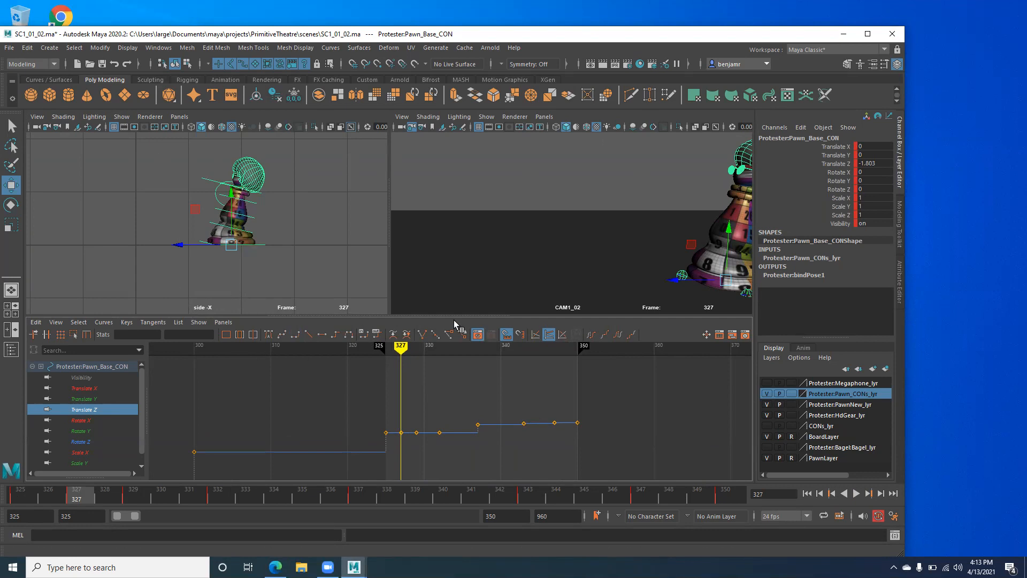
middle_click_drag(319, 398, 300, 374, "alt")
right_click_drag(351, 402, 366, 412, "alt+shift")
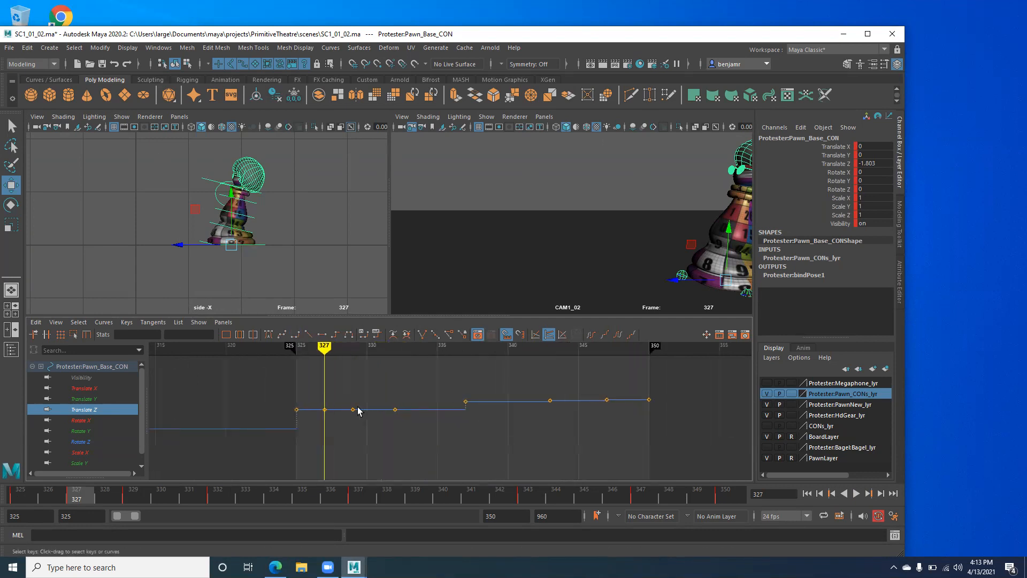
key("comma")
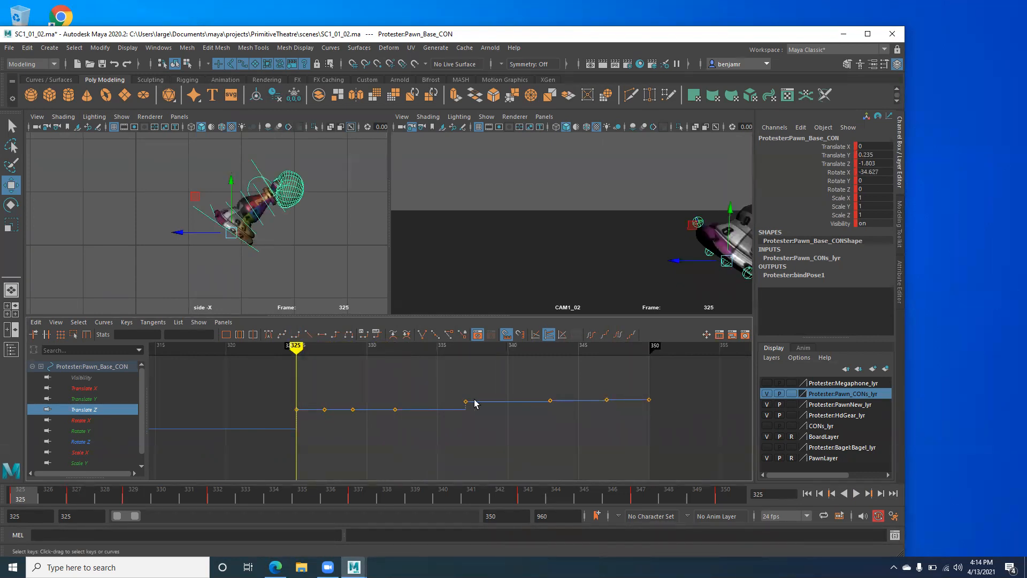
key("period")
key("period")
key("period")
key("comma")
key("comma")
left_click_drag(304, 368, 621, 451)
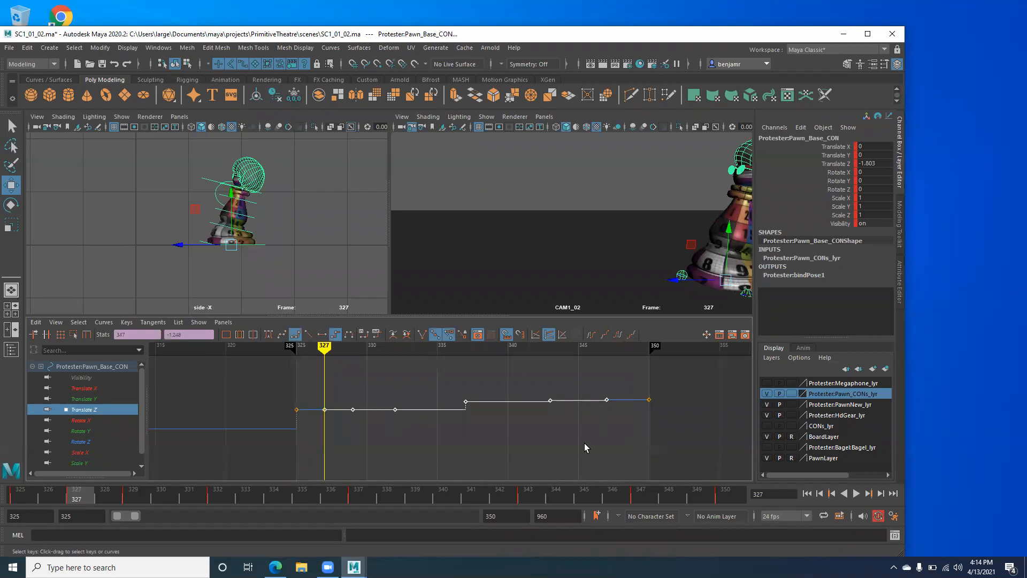
key("Delete")
Apply flat tangents to the base control's Translate Z keys at frames 325 and 350, and return to frame 325
left_click_drag(278, 383, 660, 413)
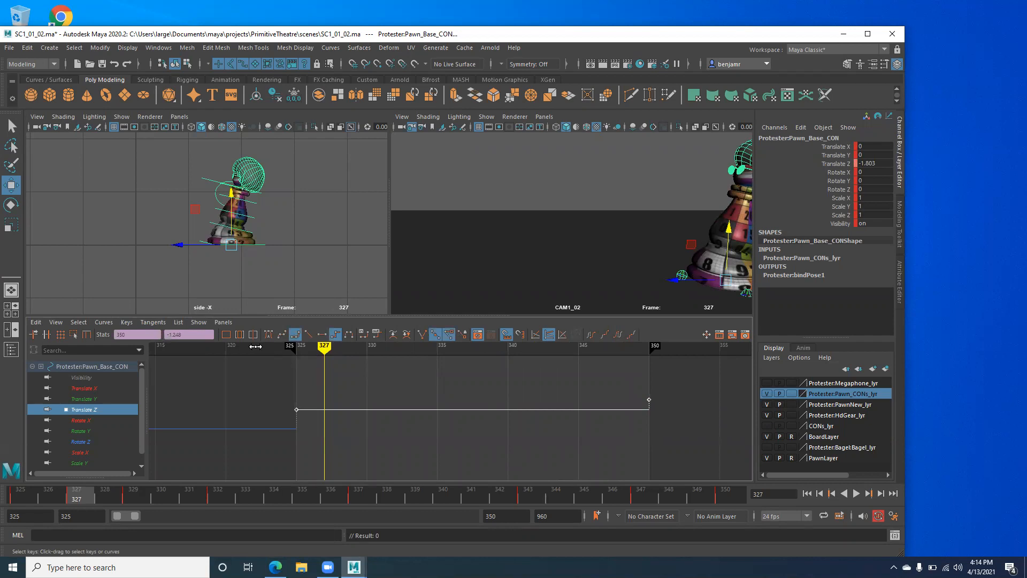
left_click(323, 336)
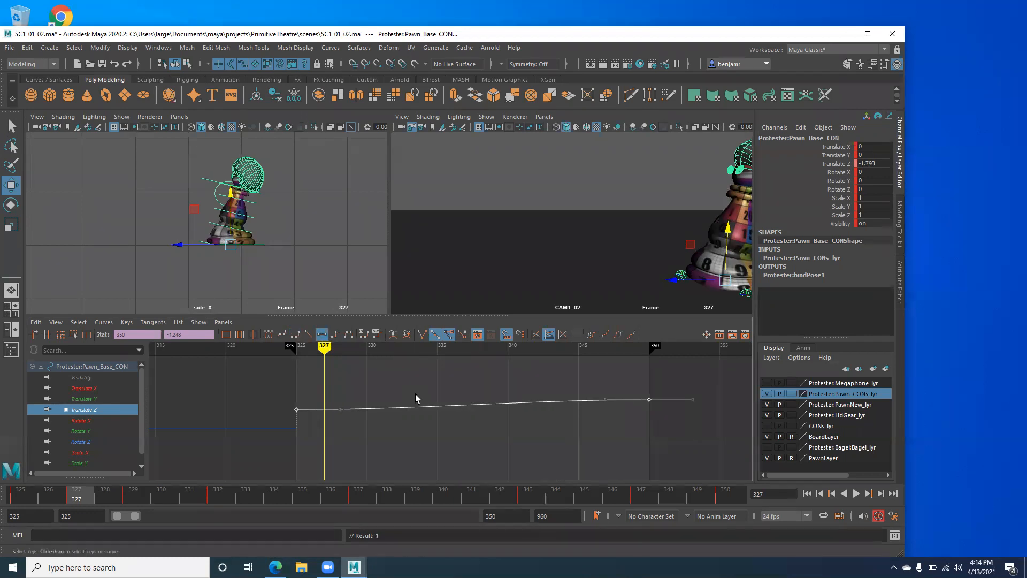
right_click_drag(548, 429, 512, 433, "alt+shift")
middle_click_drag(467, 409, 472, 411, "alt")
right_click_drag(473, 411, 525, 413, "alt")
middle_click_drag(477, 411, 473, 430, "alt")
right_click_drag(480, 418, 449, 414, "alt+shift")
middle_click_drag(475, 410, 475, 420, "alt")
mouse_move(378, 355)
left_mouse_down()
mouse_move(356, 356)
mouse_move(402, 362)
mouse_move(491, 349)
mouse_move(482, 351)
mouse_move(628, 356)
mouse_move(386, 365)
mouse_move(642, 369)
mouse_move(367, 390)
mouse_move(601, 364)
mouse_move(472, 369)
mouse_move(350, 386)
left_mouse_up()
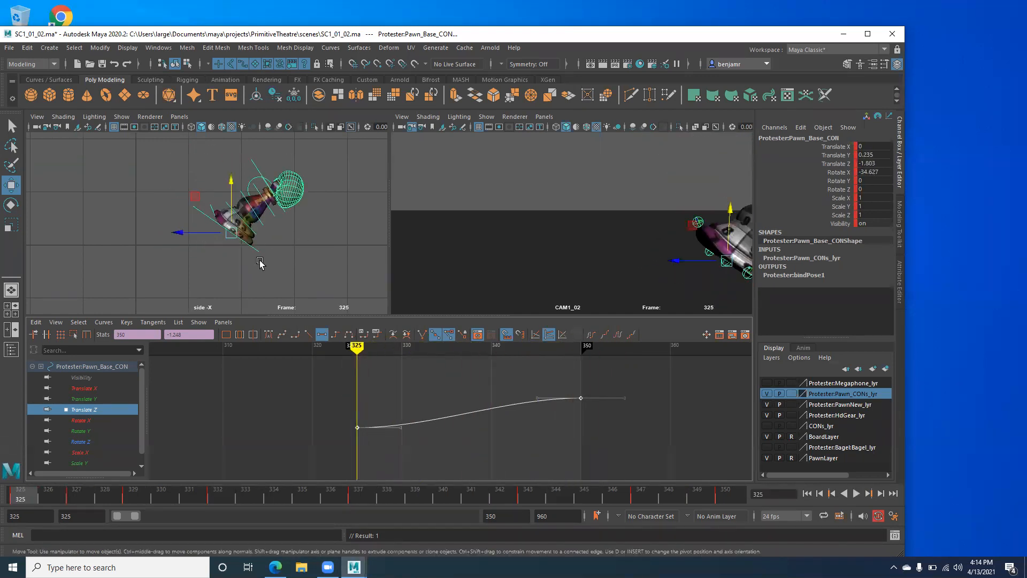
Set all of the base control's Translate Y keys from frame 325 to 350 to 0
left_click(86, 399)
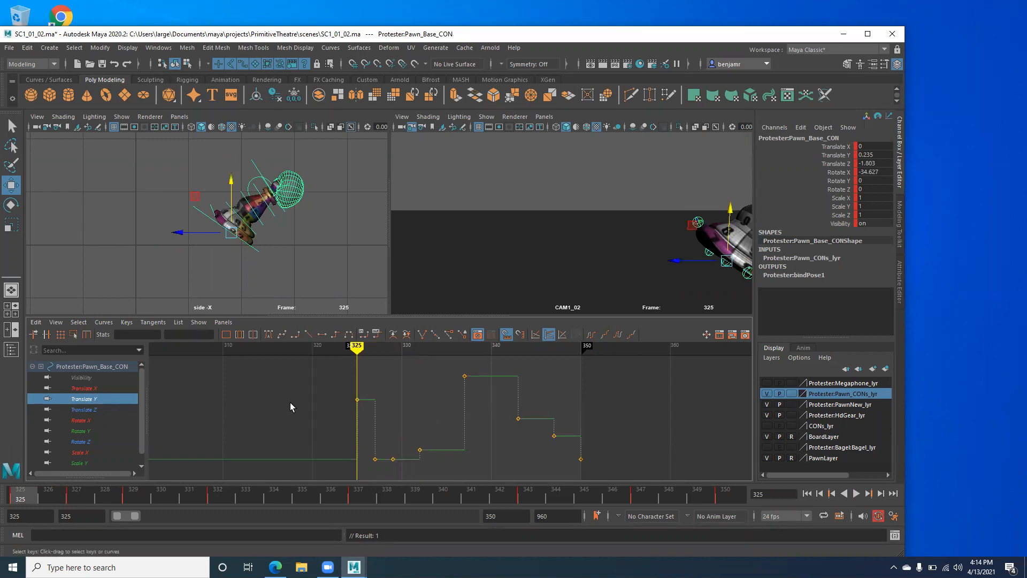
key("period")
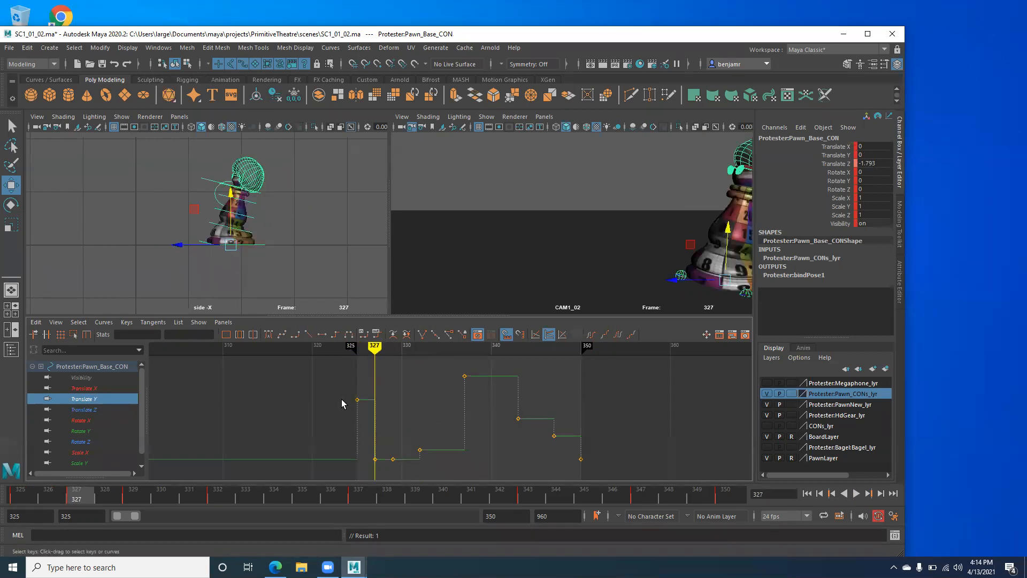
key("comma")
key("comma")
left_click_drag(330, 358, 599, 473)
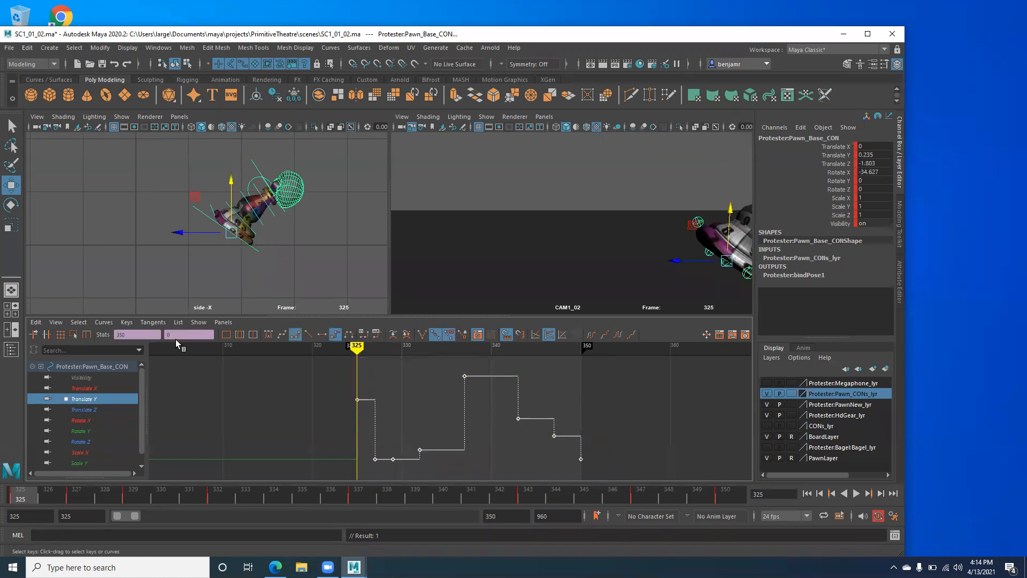
key("Return")
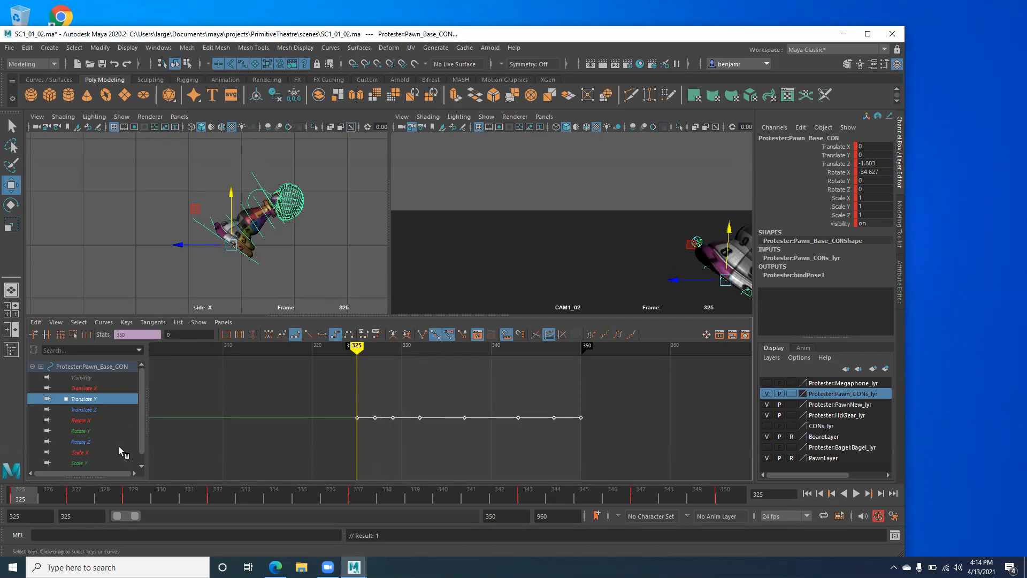
Set all of the base control's Rotate X keys from frame 325 to 350 to 0 and play back the motion
left_click(81, 421)
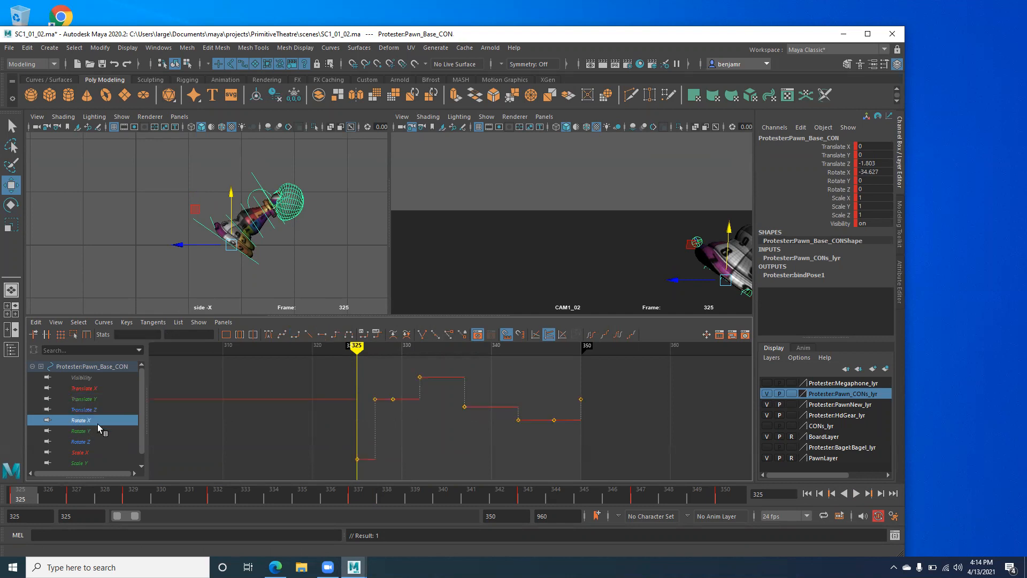
left_click_drag(328, 362, 633, 465)
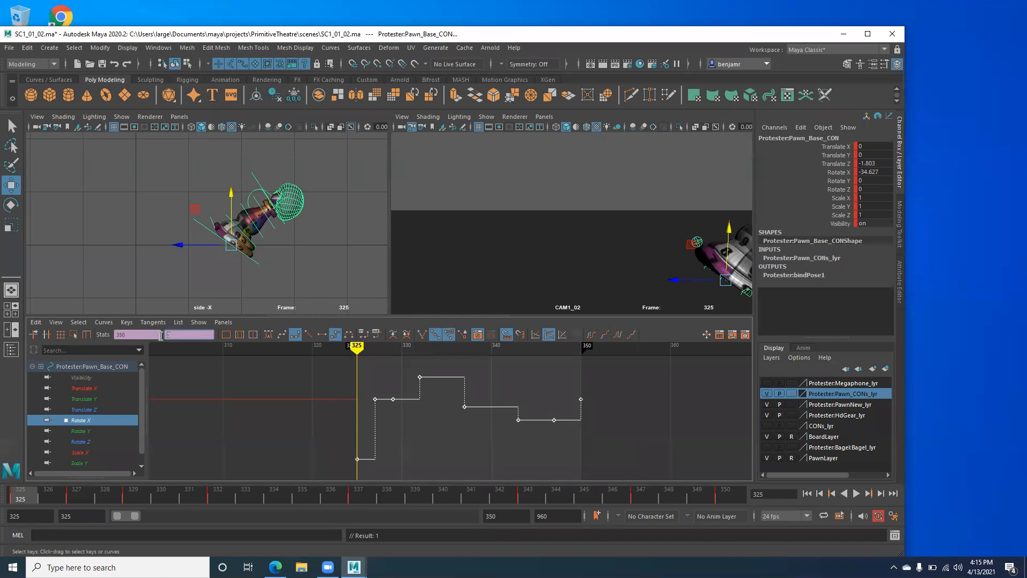
key("Return")
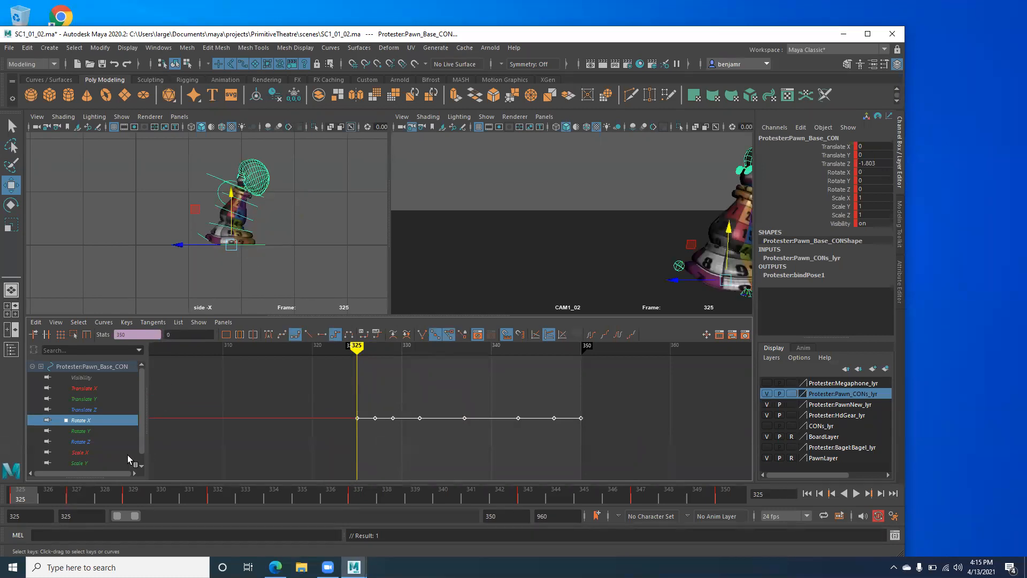
key("alt+v")
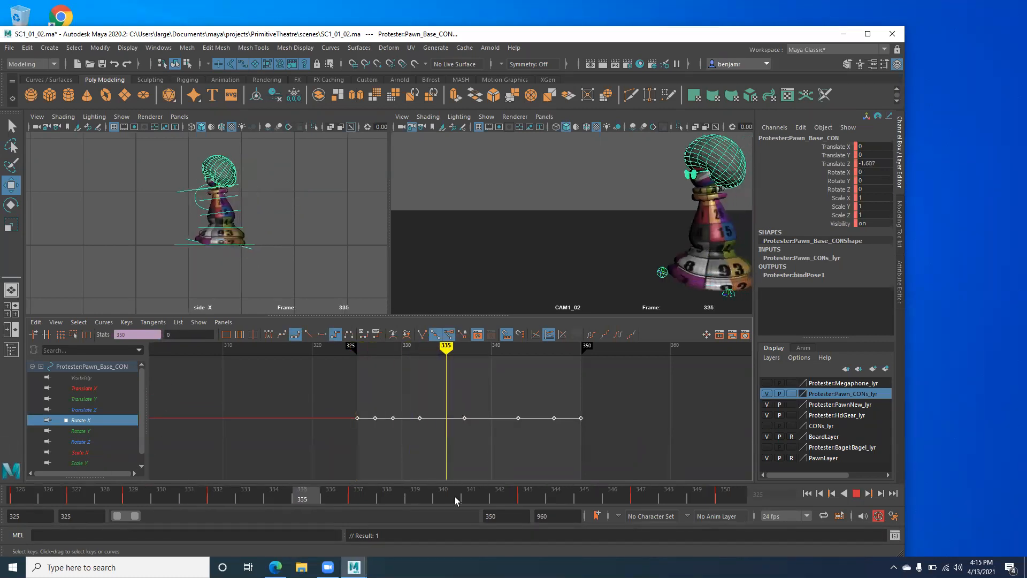
key("alt+v")
Set the Translate Y keys of the front toe control, Pawn_ToeF_CON, to 0 from frame 325 to 350
left_click(196, 235)
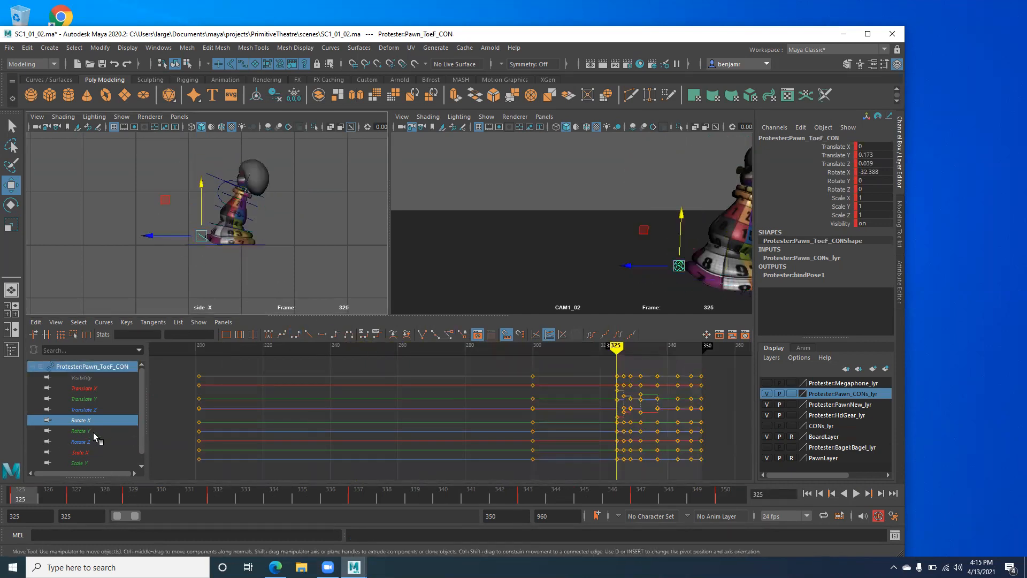
left_click(97, 400)
middle_click_drag(519, 437, 397, 422, "alt")
left_click_drag(469, 364, 601, 474)
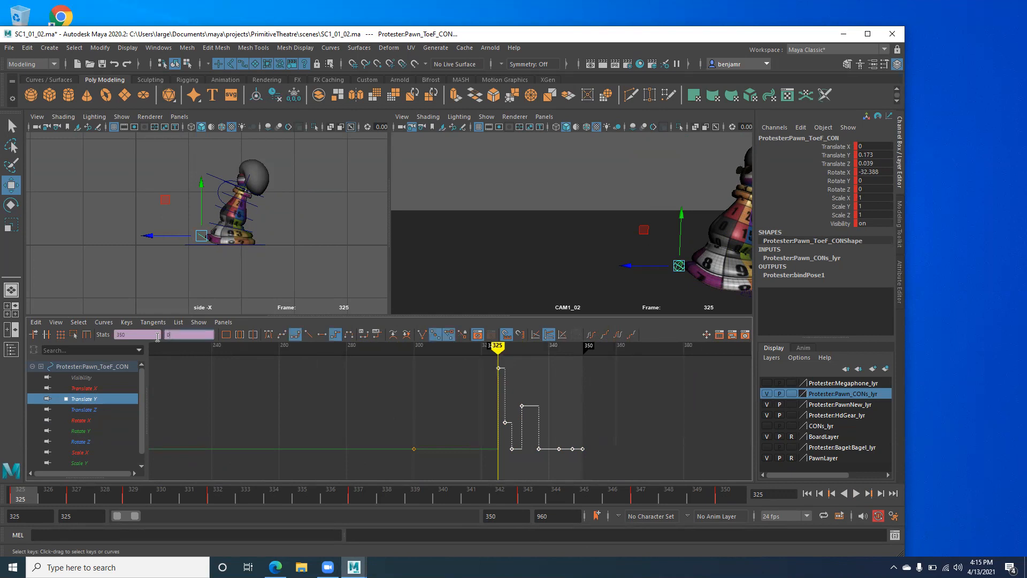
key("Return")
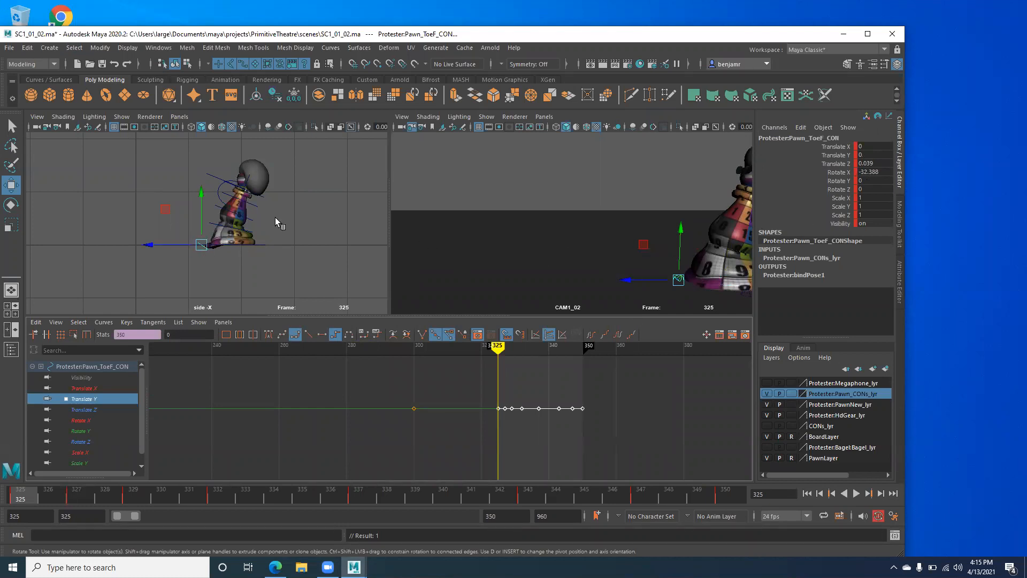
Set the front toe control's Translate Z keys from frame 325 to 350 to 0
scroll(206, 235, "up", 5)
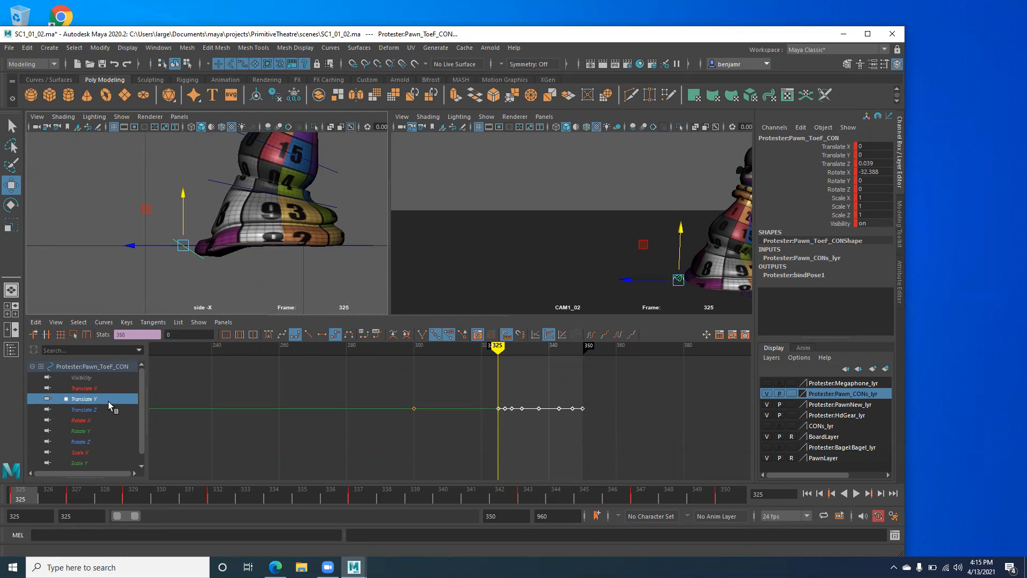
left_click(92, 388)
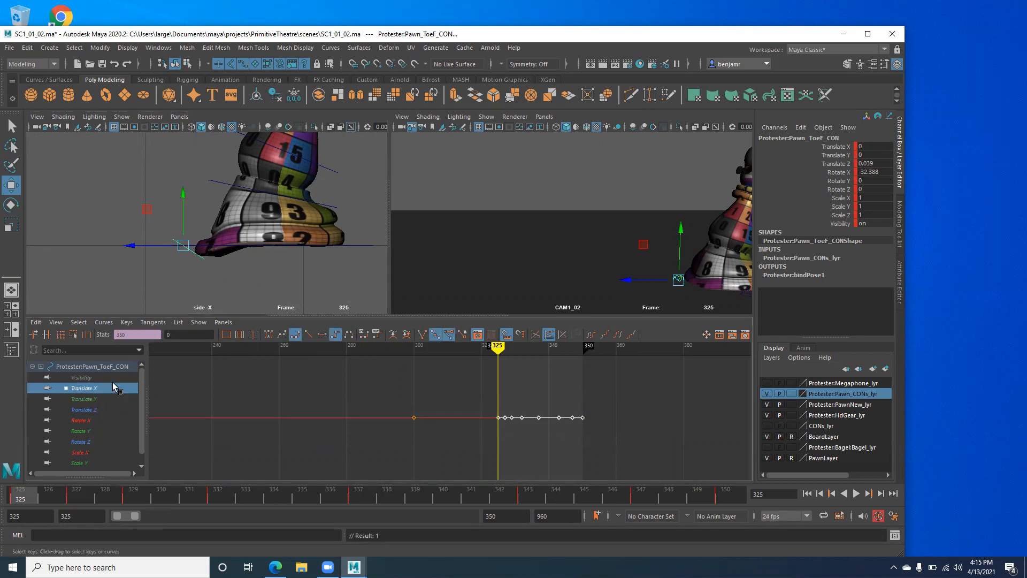
left_click(84, 401)
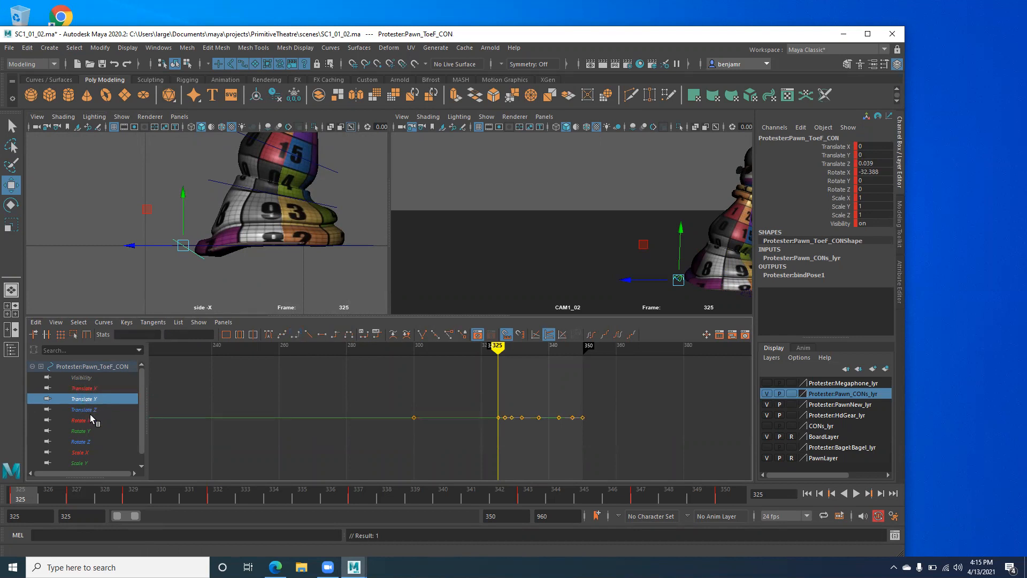
left_click(82, 410)
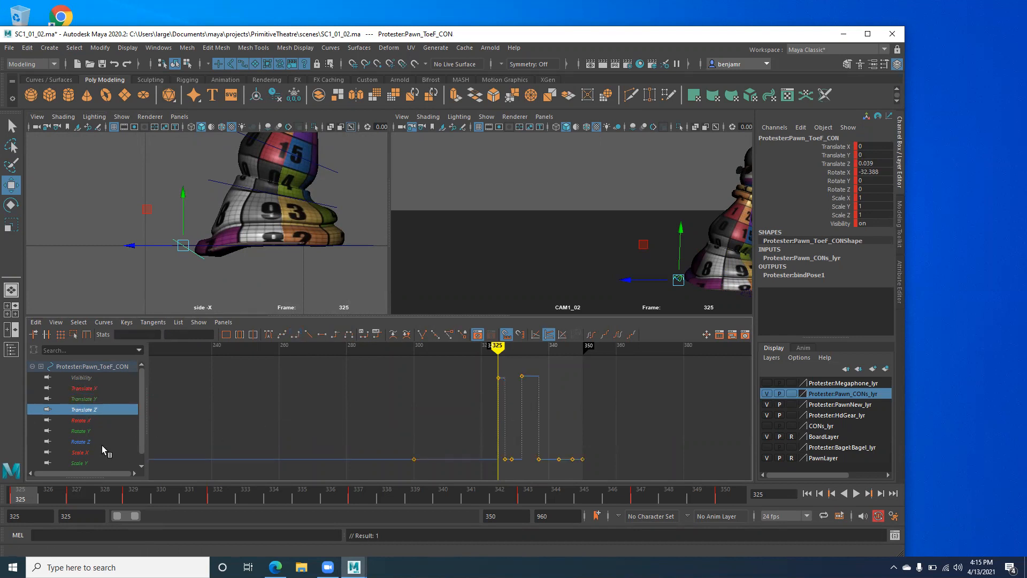
left_click_drag(470, 360, 622, 476)
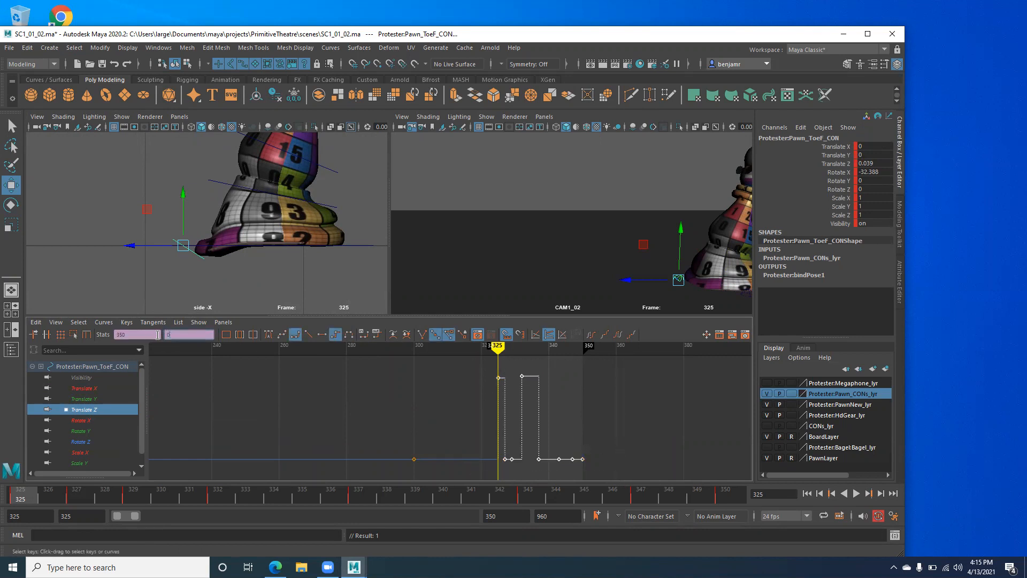
key("Return")
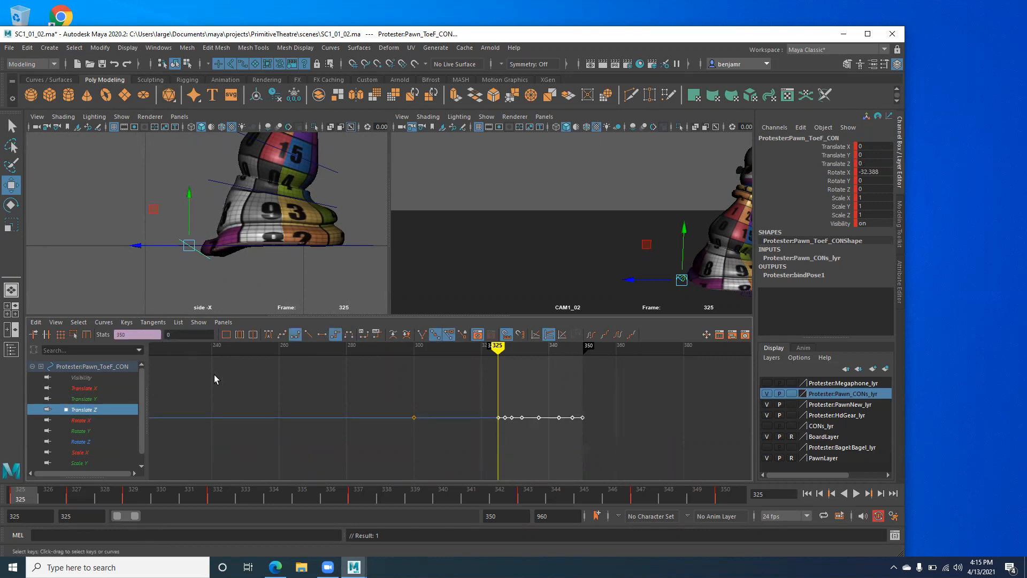
Set the front toe control's Rotate X keys from frame 325 to 350 to 0, and check its Rotate Y and Rotate Z curves
left_click(80, 421)
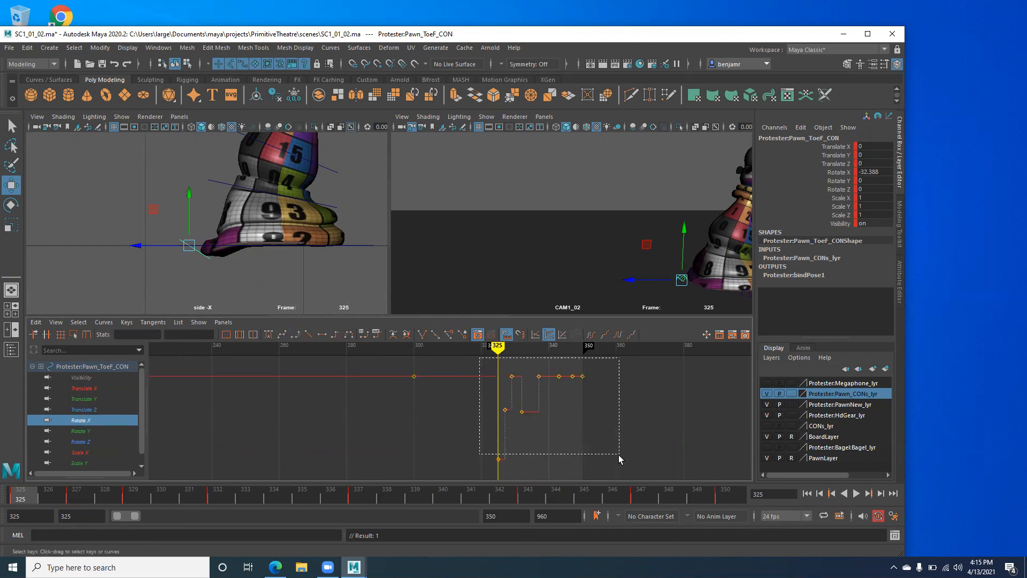
left_click_drag(620, 459, 619, 460)
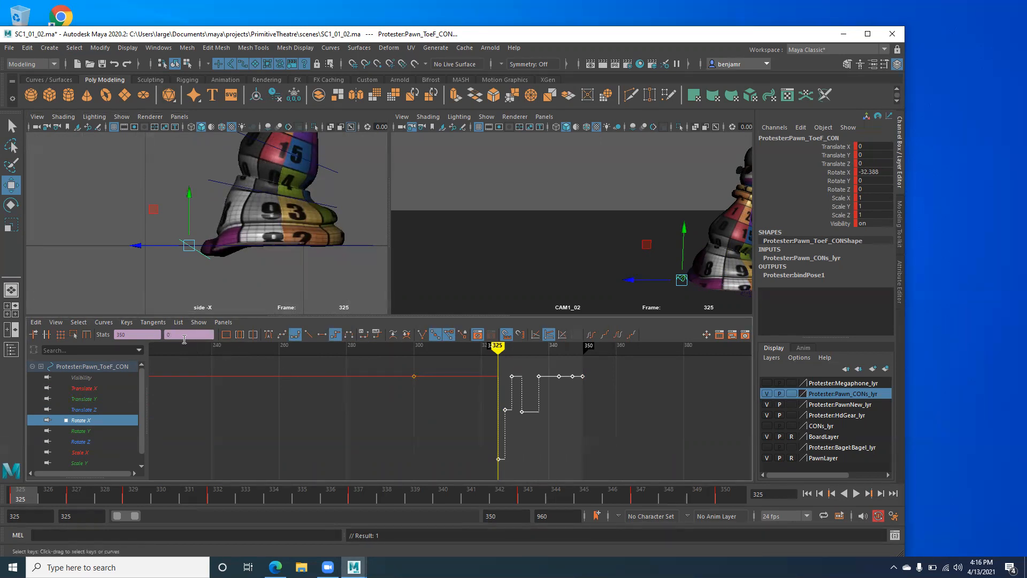
key("Return")
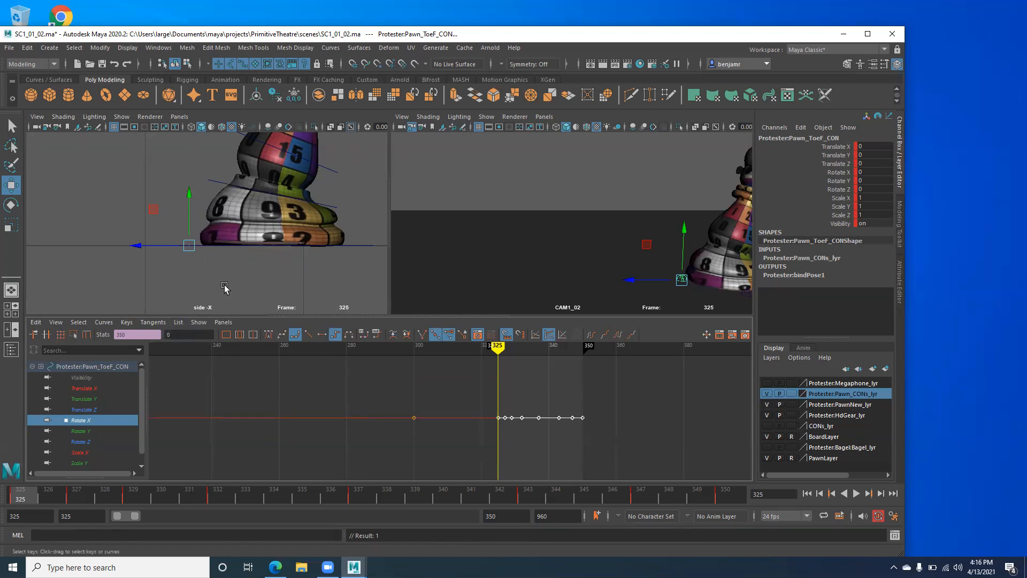
left_click(75, 431)
left_click(88, 442)
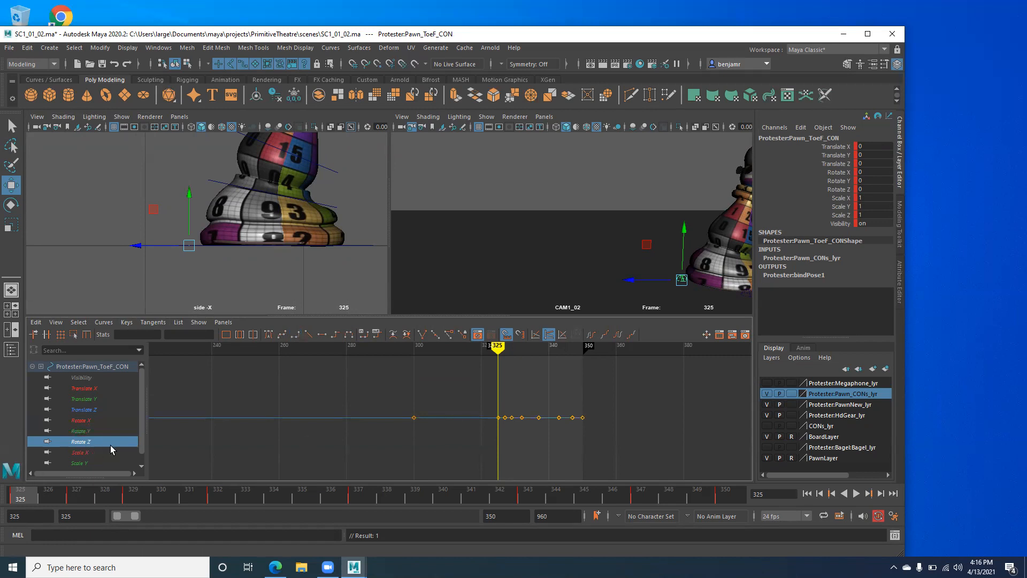
scroll(314, 222, "down", 5)
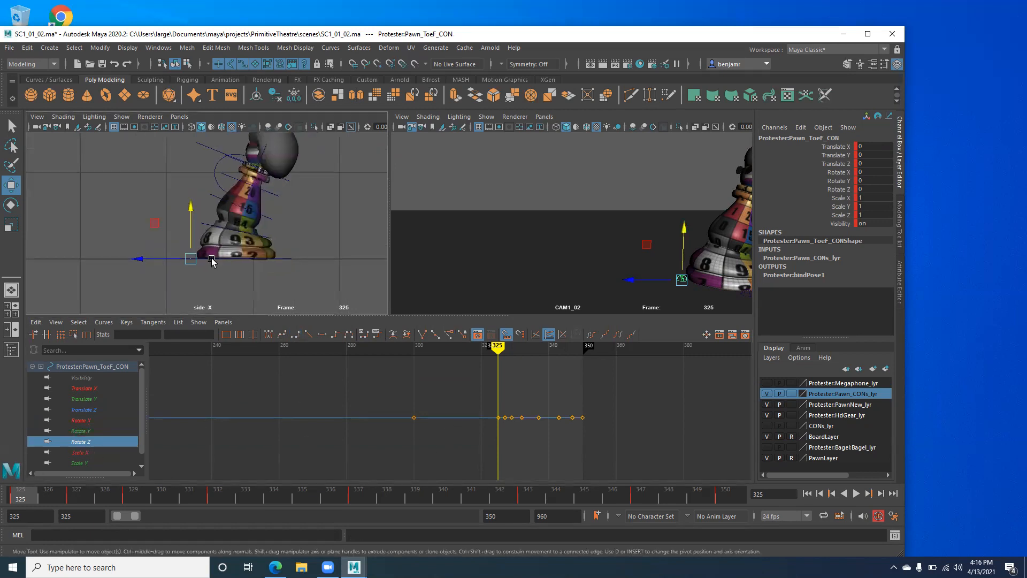
Play back the motion and scrub the waist control, Pawn_Waist_CON, from frame 325 to 336
key("alt+v")
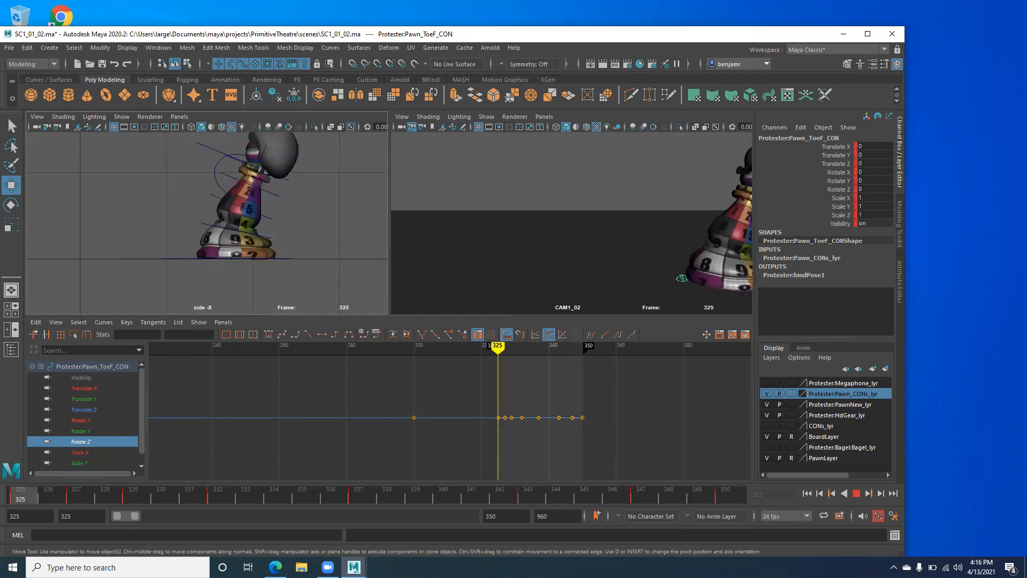
key("alt+v")
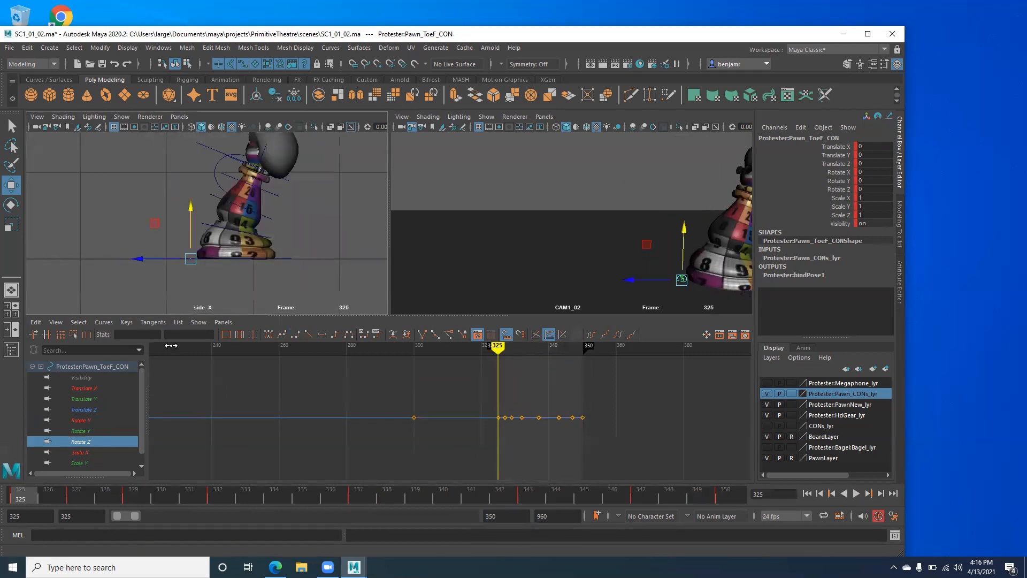
left_click(207, 229)
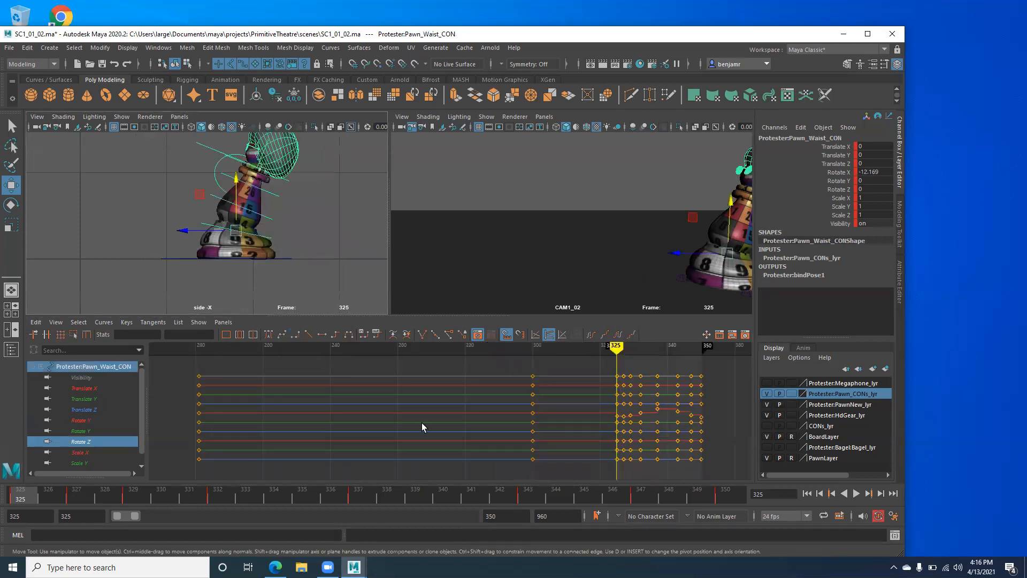
right_click_drag(478, 438, 439, 423, "alt")
mouse_move(444, 422)
middle_mouse_down("alt")
mouse_move(439, 407)
mouse_move(447, 424)
middle_mouse_up("alt")
mouse_move(474, 423)
right_mouse_down("alt")
mouse_move(443, 422)
mouse_move(492, 428)
right_mouse_up("alt")
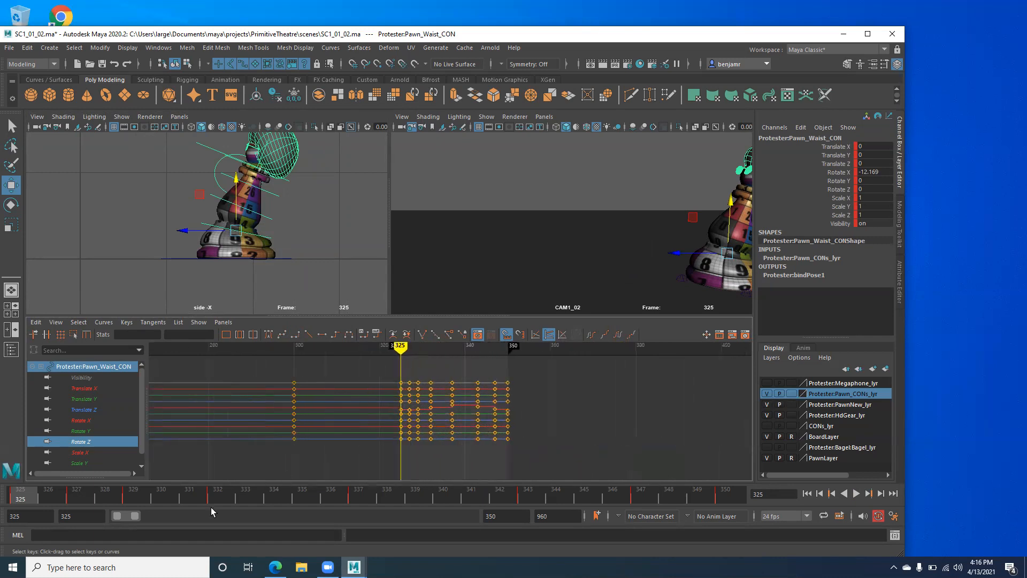
left_click_drag(37, 501, 343, 504)
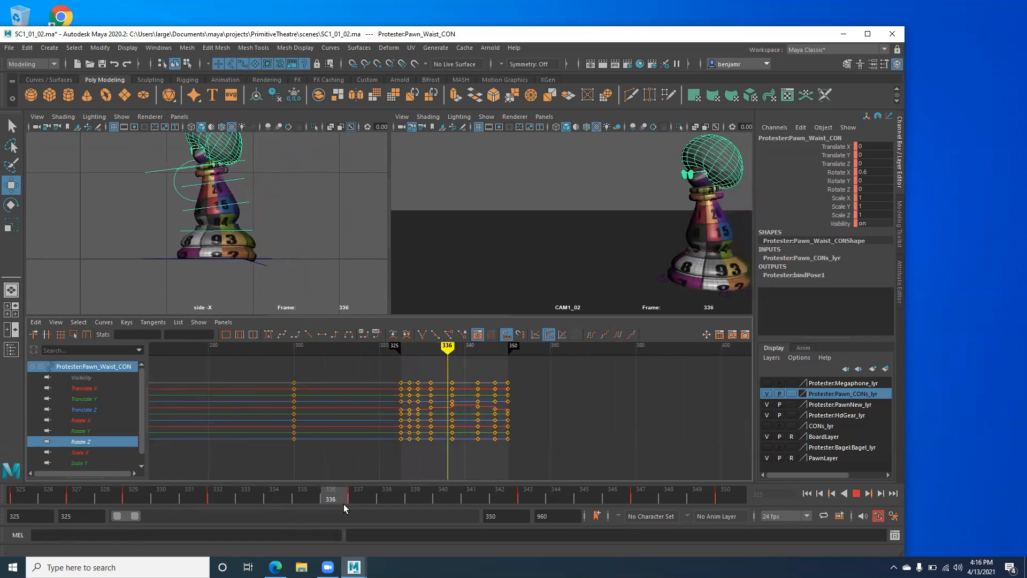
Examine the waist control's Rotate X curve while scrubbing and playing back frames 325 to 350
left_click(85, 421)
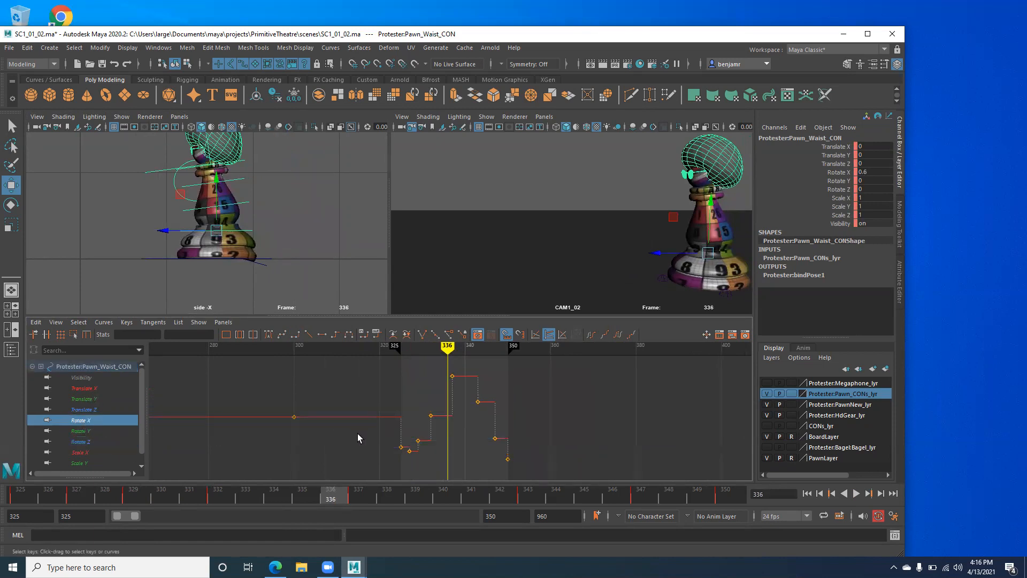
middle_click_drag(406, 449, 368, 448, "alt")
scroll(396, 415, "down", 3)
scroll(404, 401, "up", 3)
middle_click_drag(381, 394, 421, 411, "alt")
scroll(422, 411, "down", 2)
left_click_drag(234, 499, 599, 501)
key("alt+v")
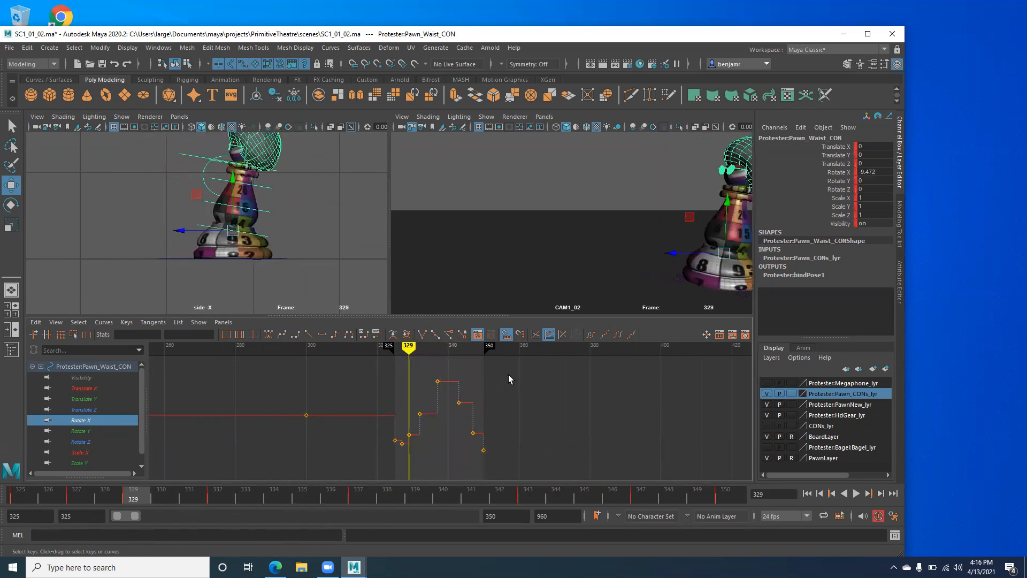
Delete the waist control's Rotate X keys after frame 325, up to and including frame 350
left_click_drag(405, 470, 409, 470)
key("shift+alt+v")
key("alt+v")
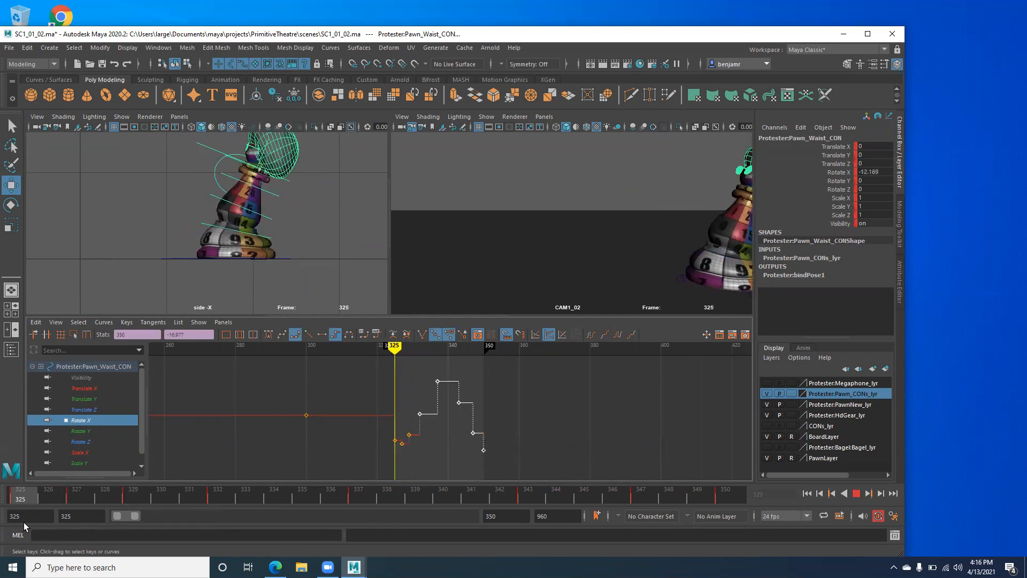
key("alt+v")
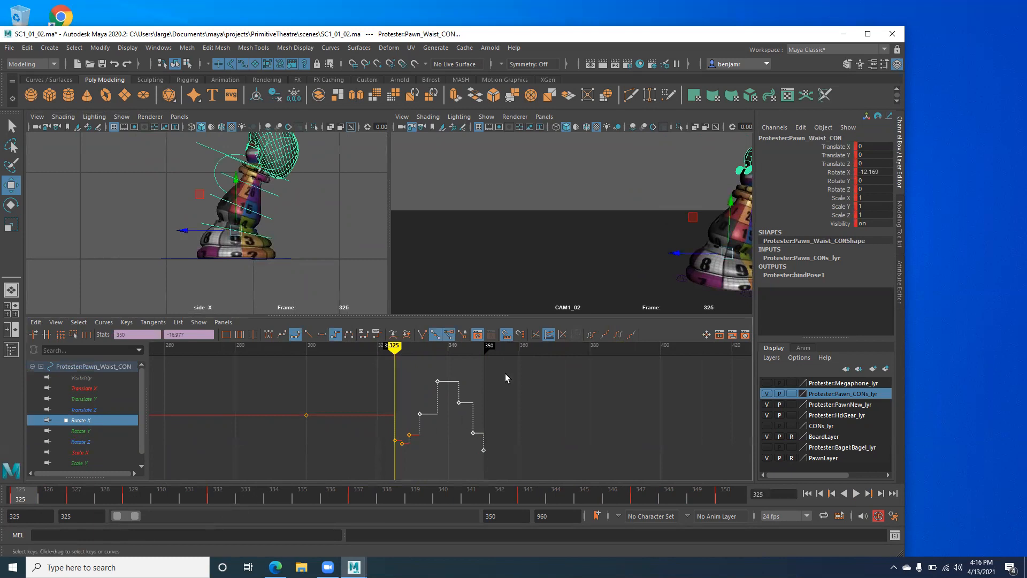
left_click_drag(431, 449, 400, 469)
key("Delete")
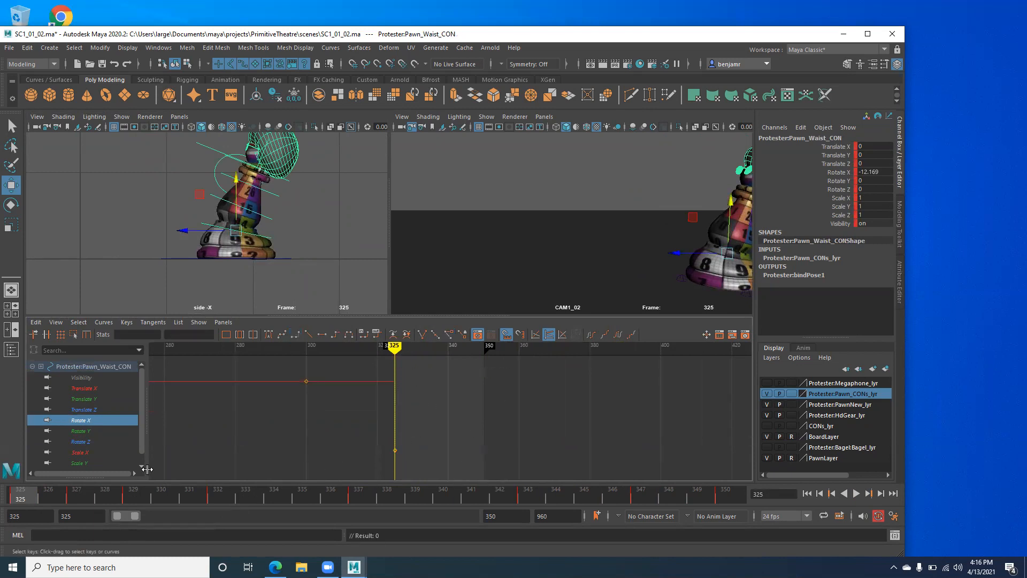
Check the waist control's other rotate and translate curves, return to its Rotate X curve and play back the motion
left_click(84, 431)
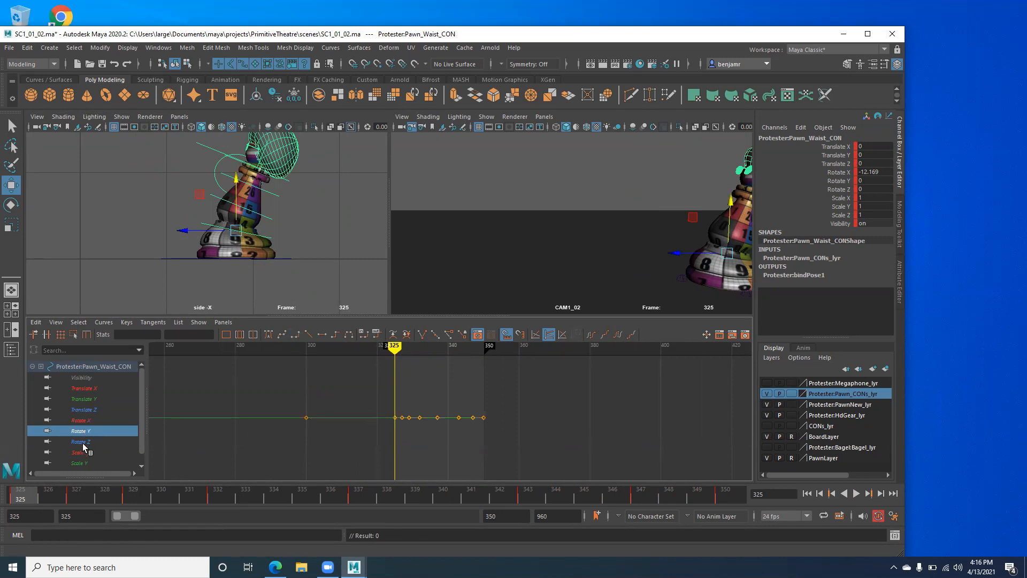
left_click(83, 442)
left_click(83, 389)
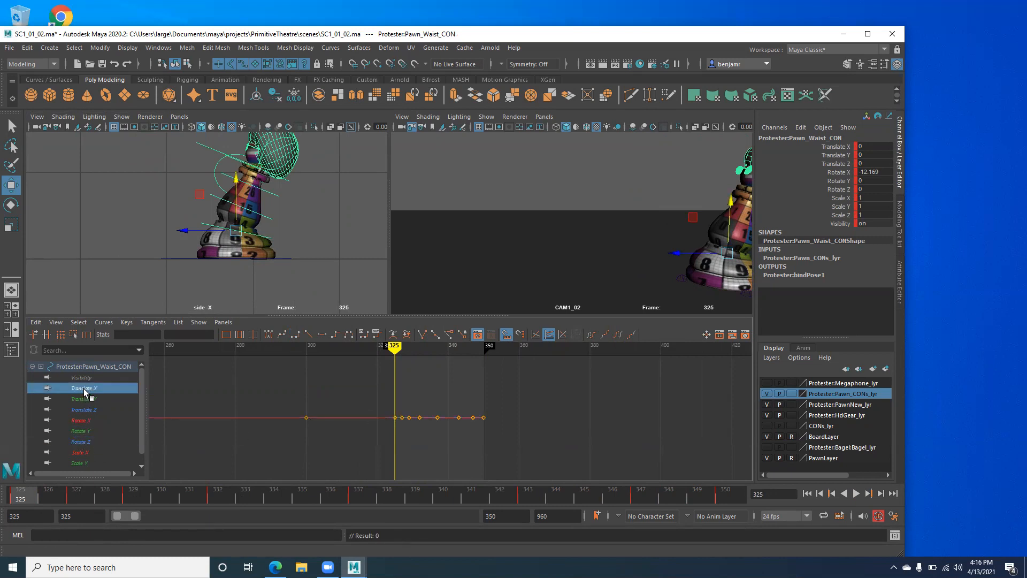
left_click(90, 400)
left_click(90, 408)
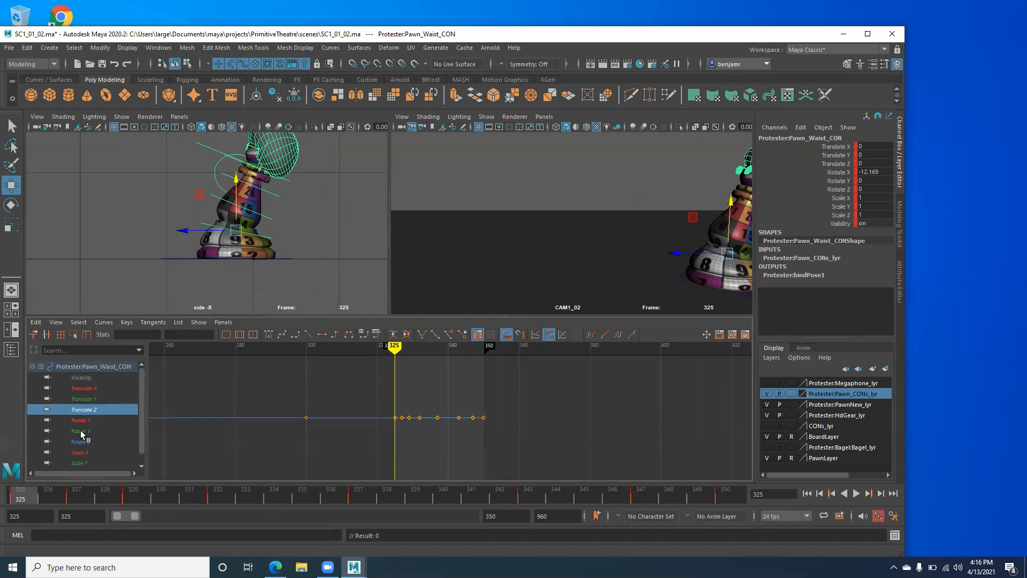
left_click(86, 422)
left_click(86, 431)
left_click(83, 421)
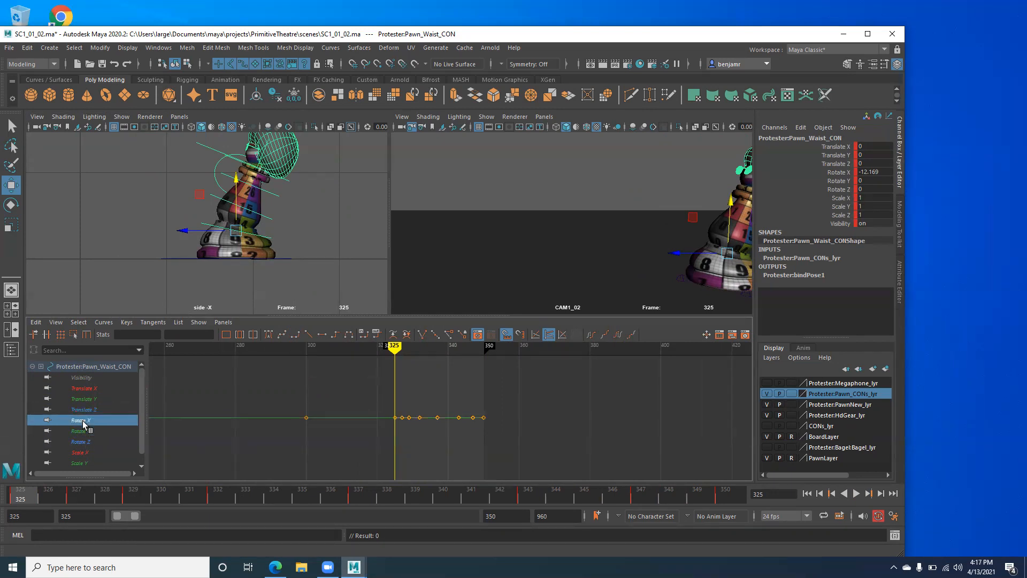
key("alt+v")
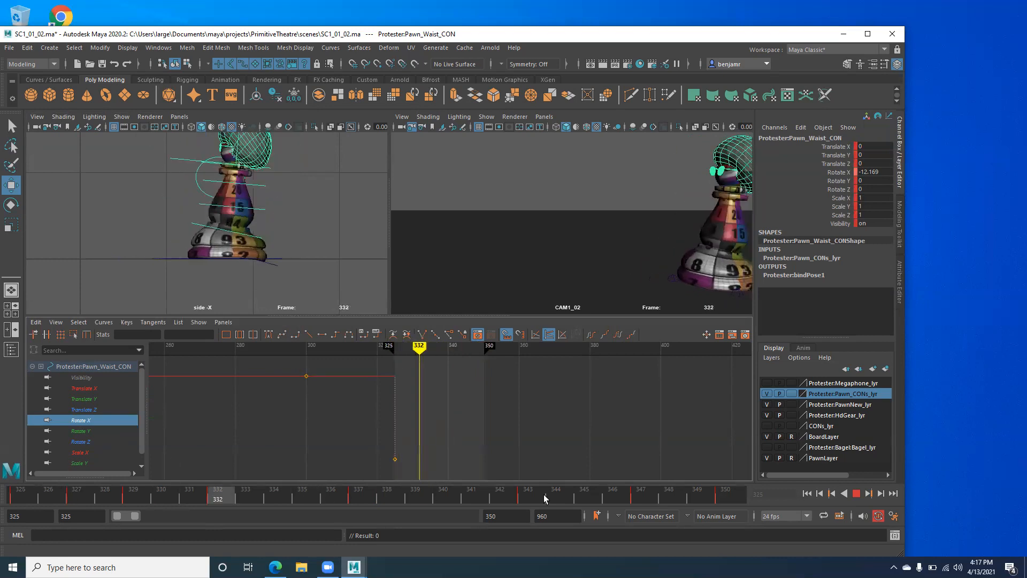
key("alt+v")
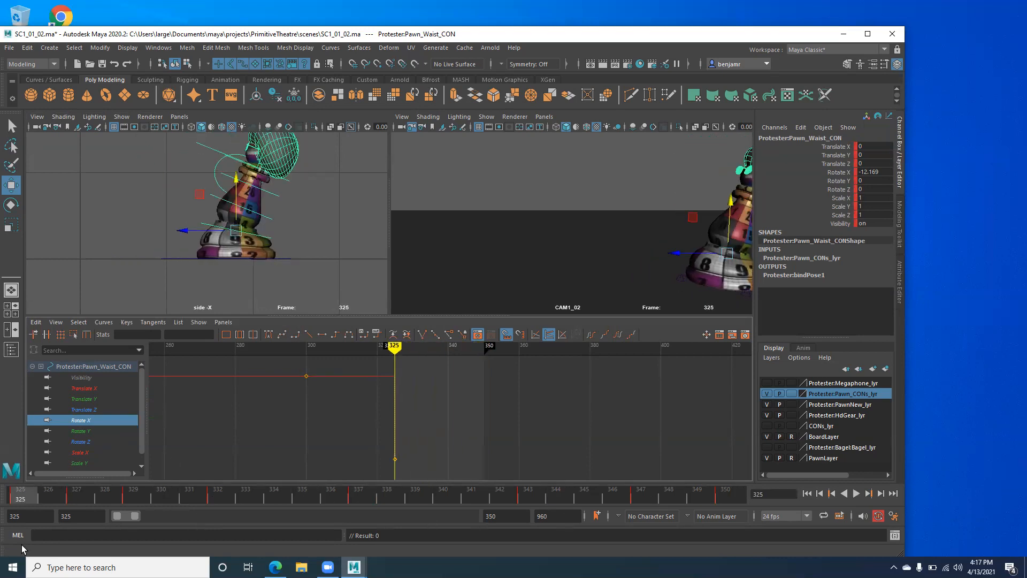
Set the waist control's Rotate X at frame 325 to 0
left_click(877, 173)
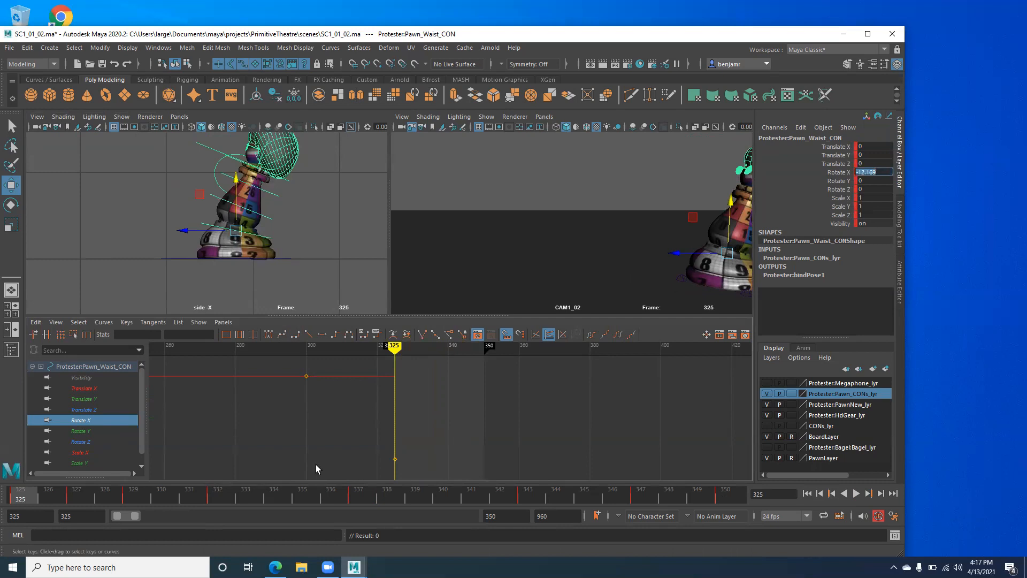
type("0")
key("Return")
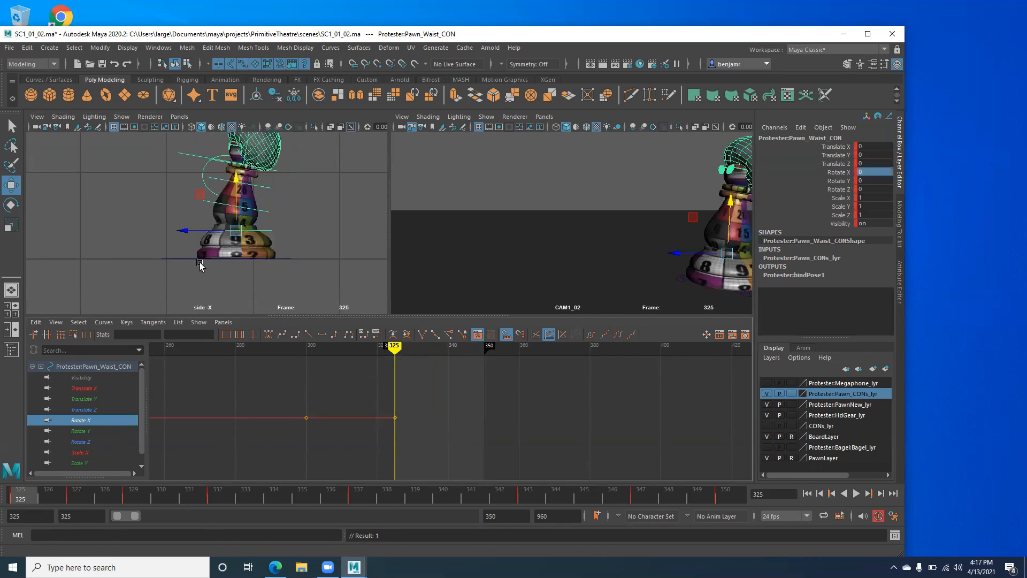
Select the chest control, Pawn_Chest_CON, and step through its keys from frame 325 to 350
left_click(269, 212)
middle_click_drag(487, 429, 312, 427, "alt")
right_click_drag(312, 427, 404, 431, "alt+shift")
middle_click_drag(404, 431, 378, 433, "alt")
key("period")
key("period")
key("period")
key("period")
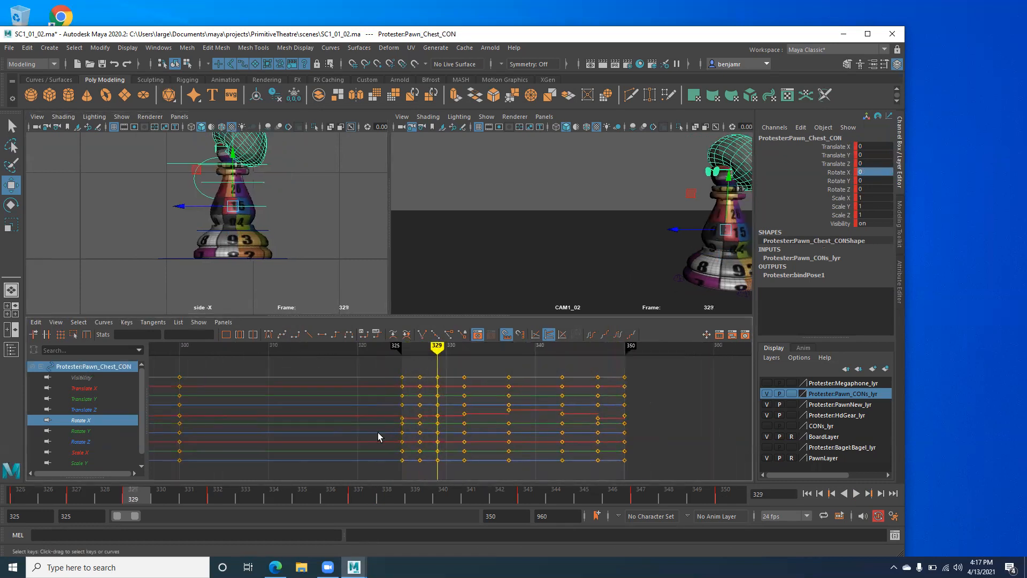
key("comma")
key("comma")
key("period")
key("period")
key("period")
key("period")
key("period")
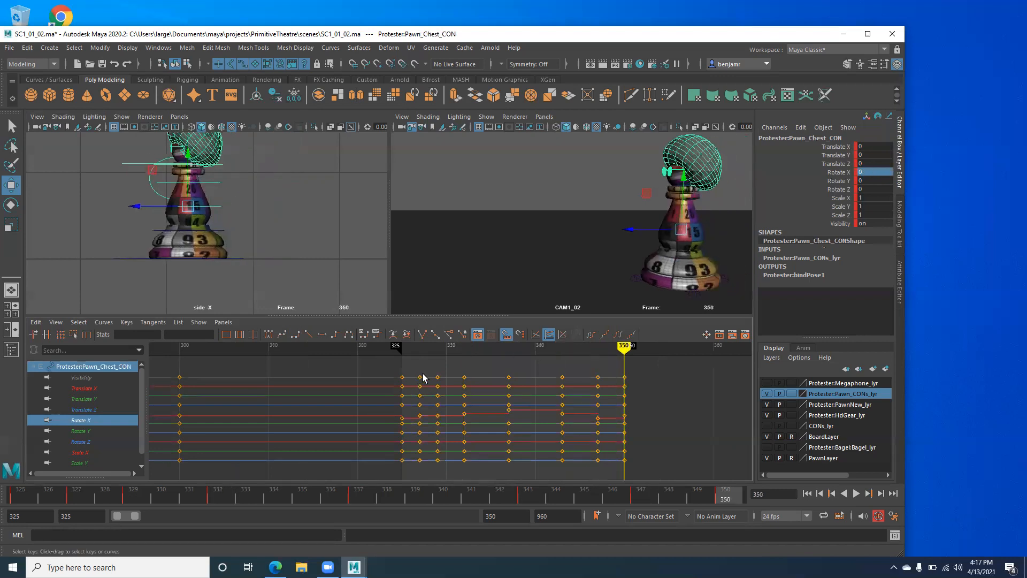
Delete all of the chest control's keys between frames 325 and 350, keeping those two end keys, and play back
left_click_drag(610, 460, 615, 474)
key("Delete")
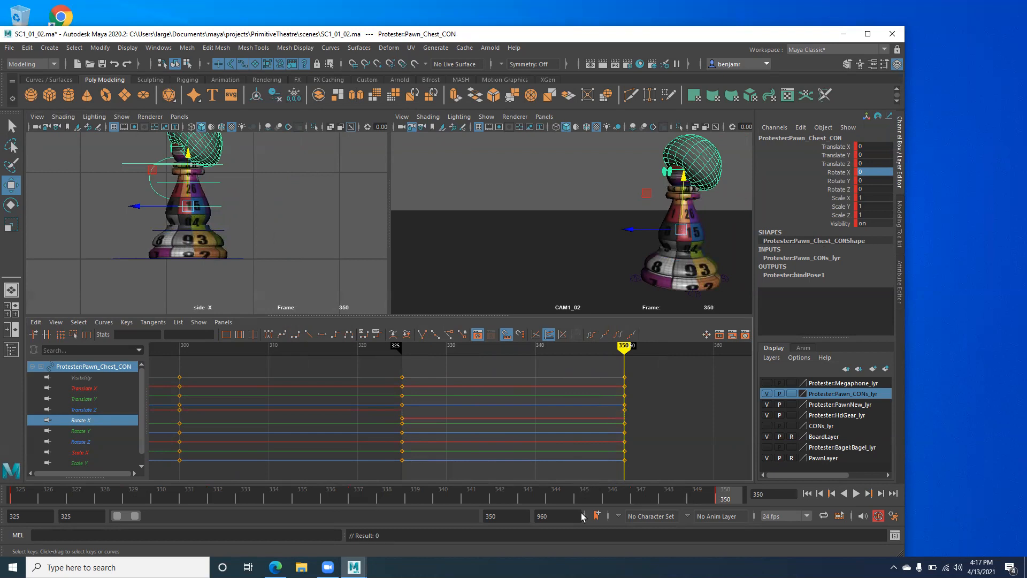
key("alt+v")
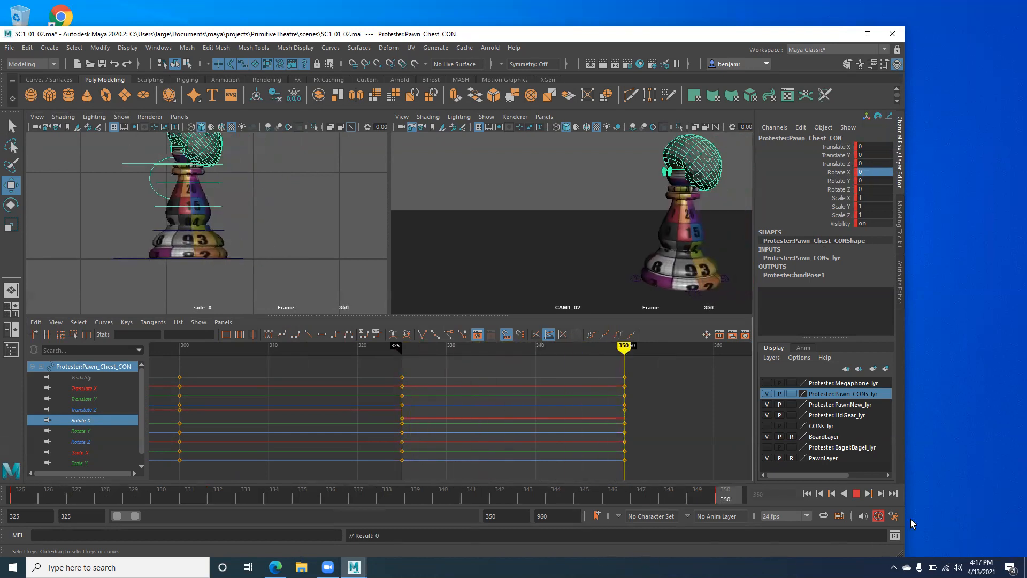
Set the chest control's Rotate X at frame 325 to 0 and play back the motion
left_click_drag(30, 498, 84, 505)
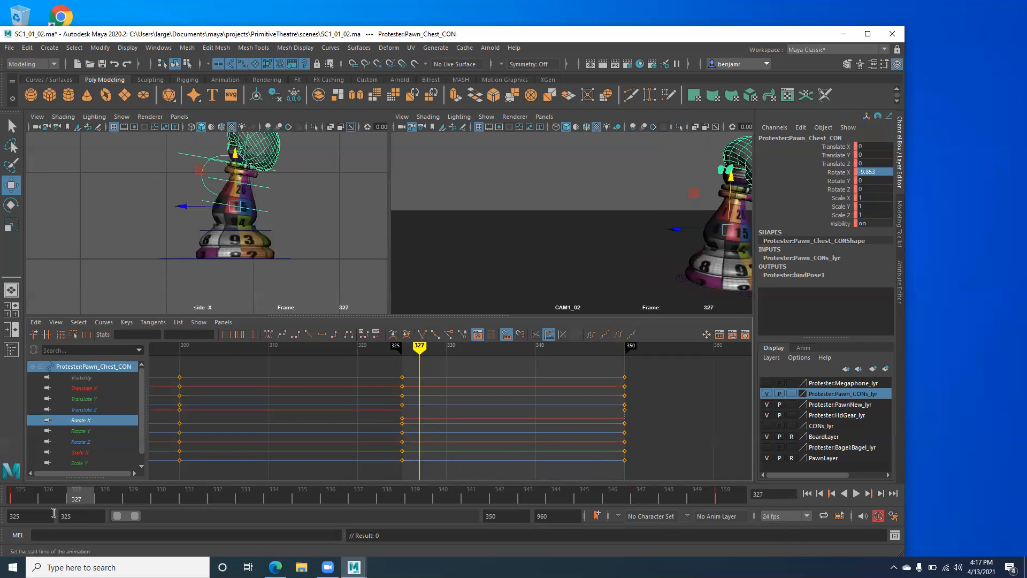
left_click(30, 497)
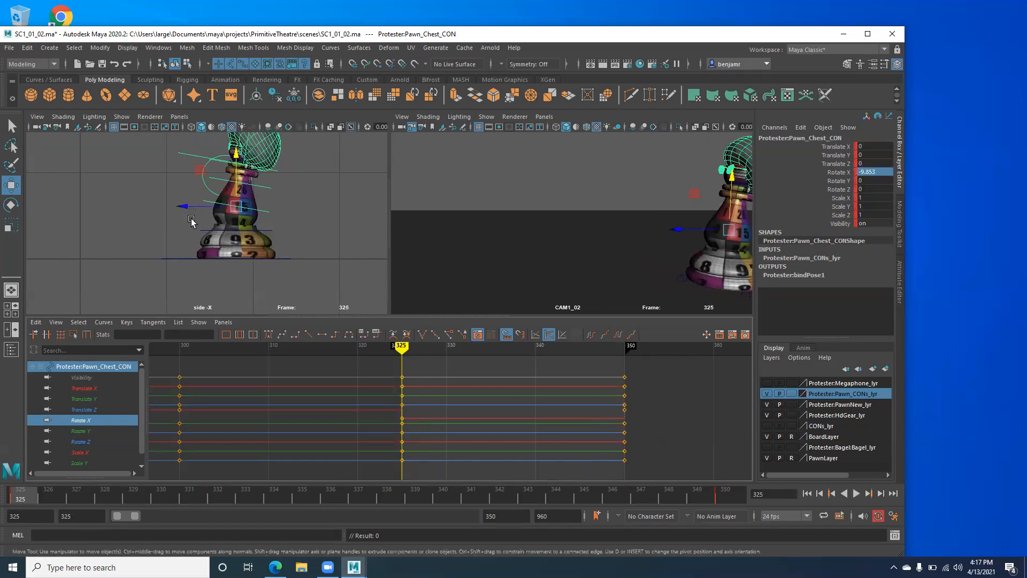
left_click(872, 172)
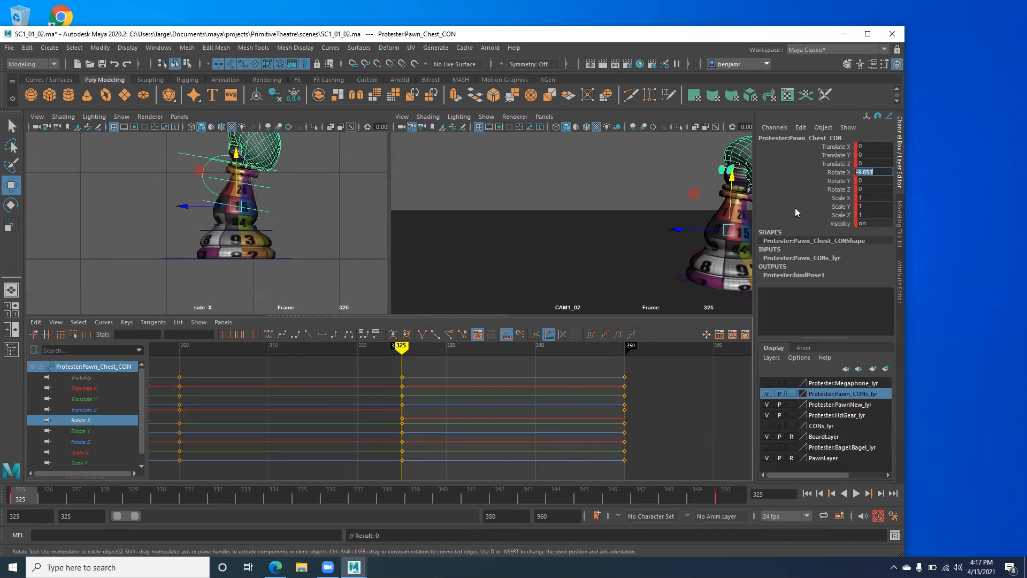
type("0")
key("Return")
key("alt+v")
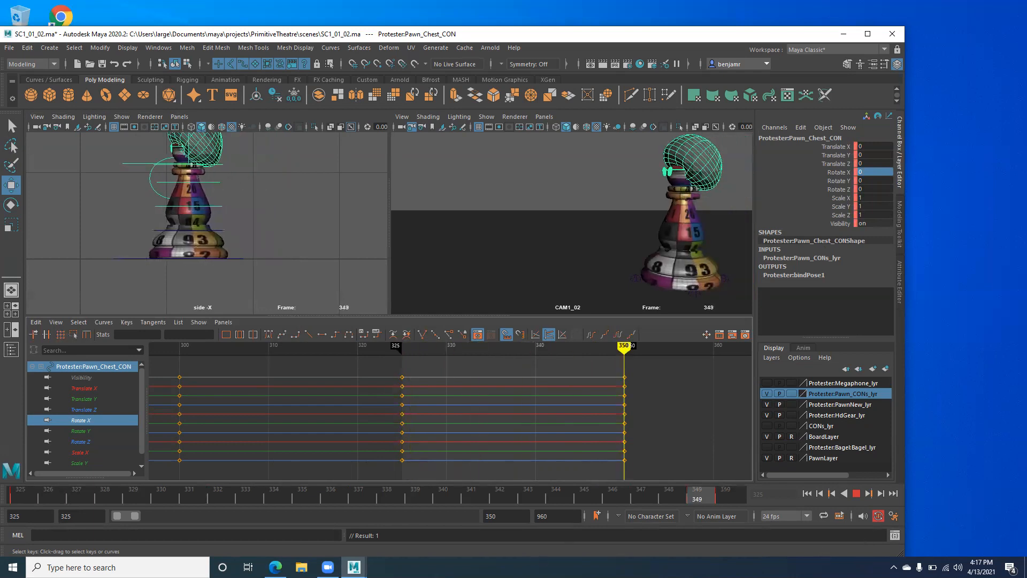
key("Escape")
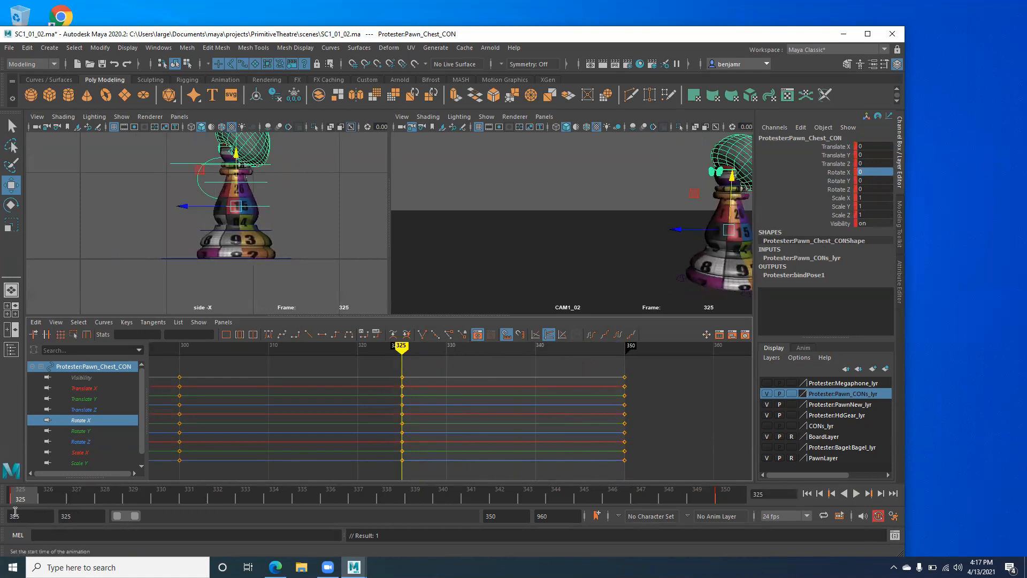
key("alt+v")
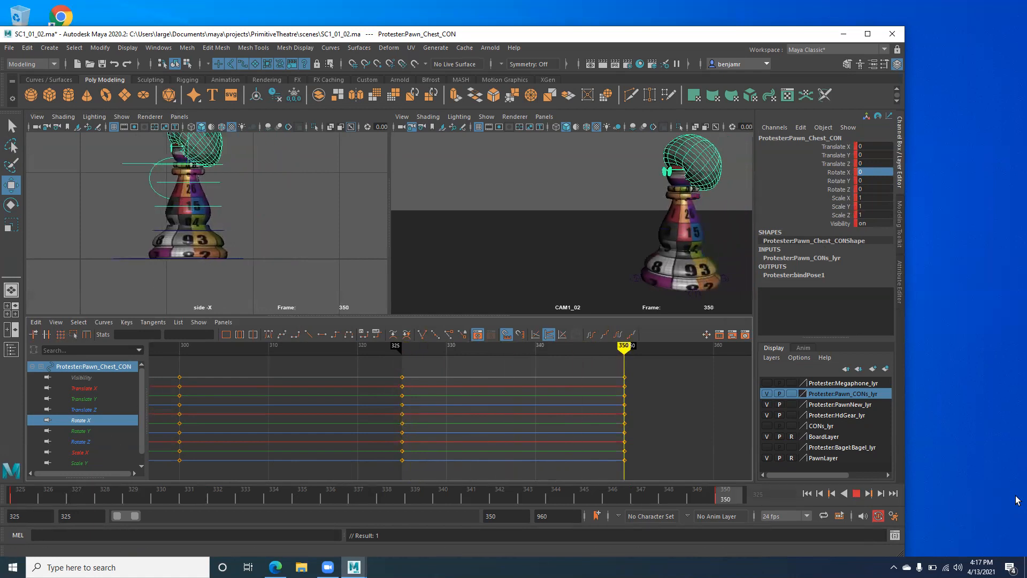
key("Escape")
Change the side view to the perspective view with wireframe display around the pawn
scroll(225, 233, "down", 4)
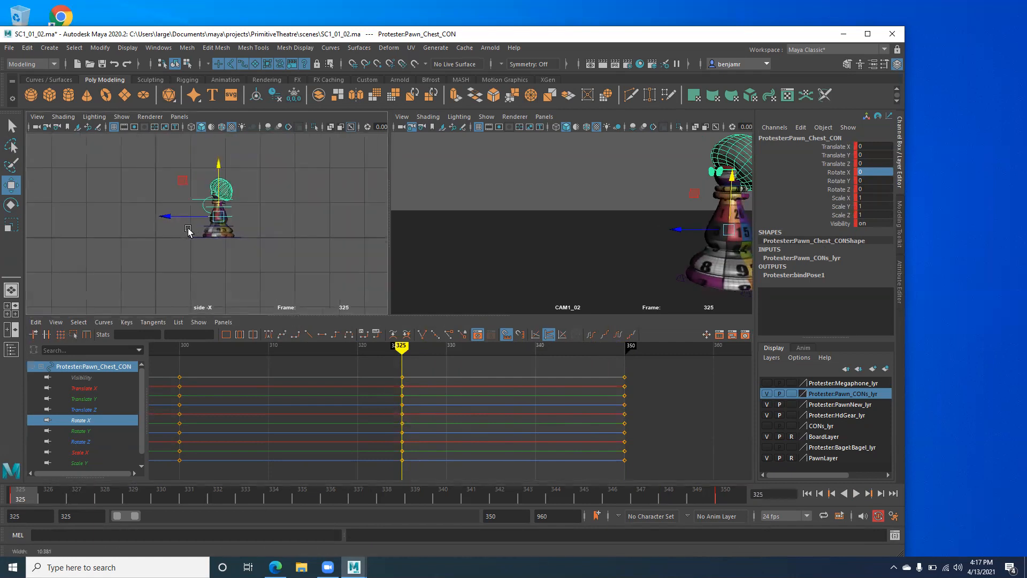
key("space")
left_click_drag(202, 229, 193, 206)
scroll(172, 227, "down", 5)
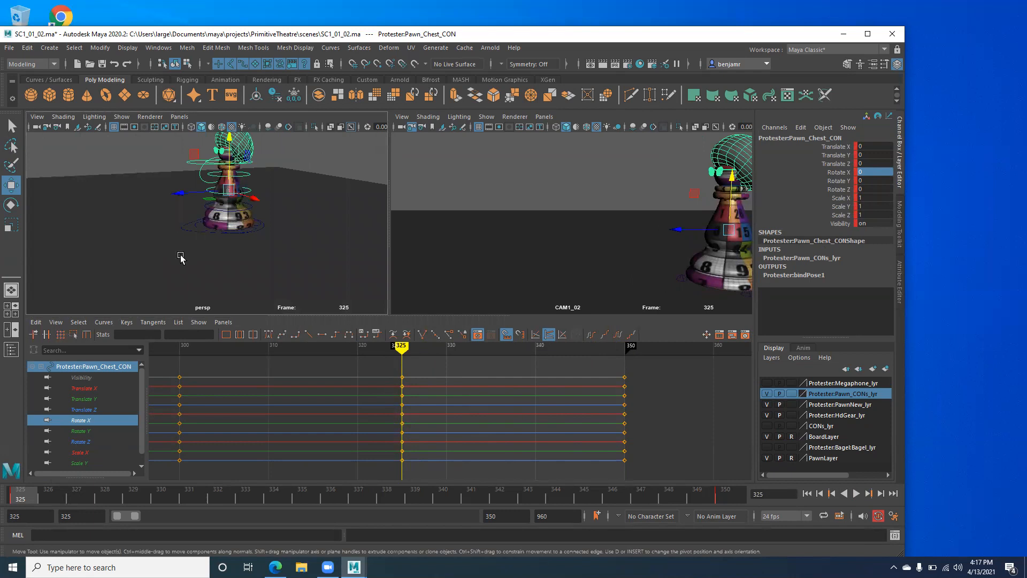
key("4")
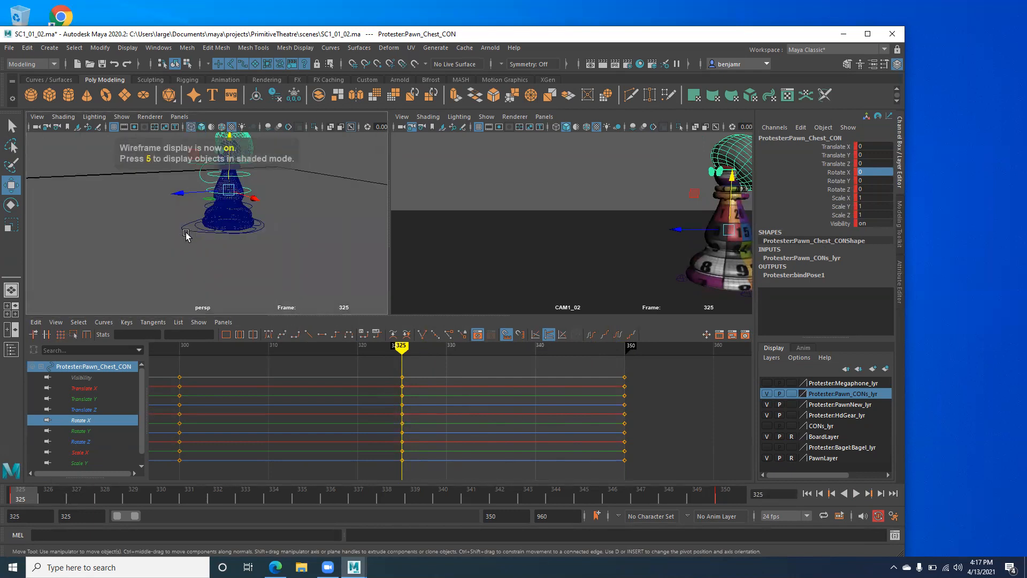
Move the base control, Pawn_Base_CON, back along Z at frame 325 to a Translate Z of about -5.01
left_click(184, 235)
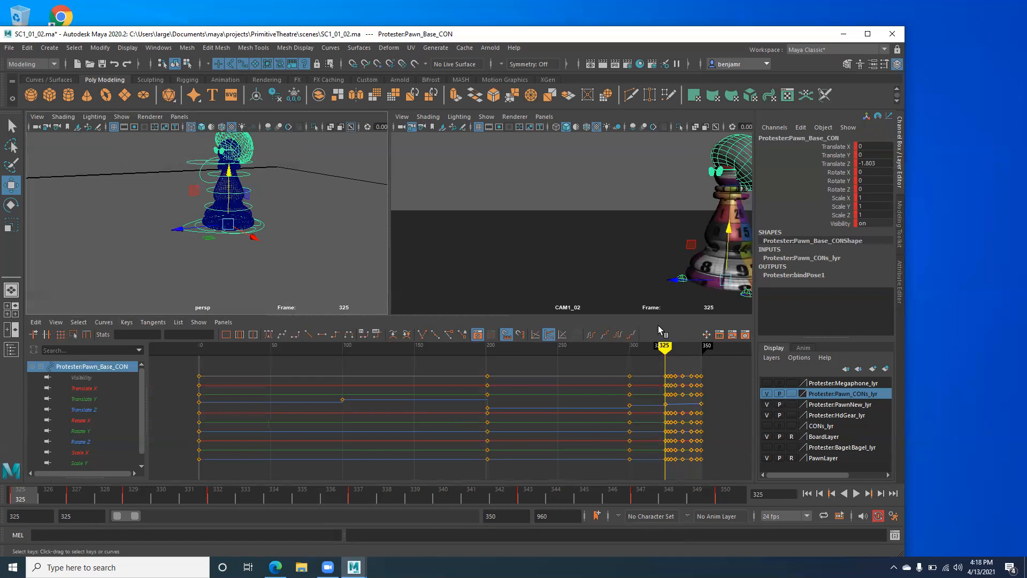
left_click_drag(218, 252, 203, 259, "alt")
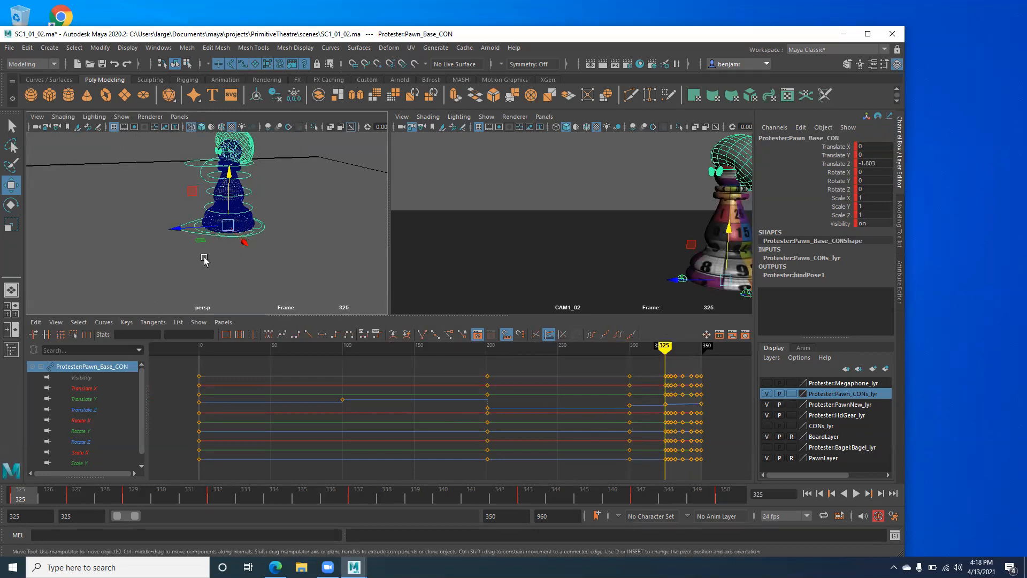
left_click_drag(174, 229, 331, 194)
left_click_drag(269, 245, 110, 277, "alt")
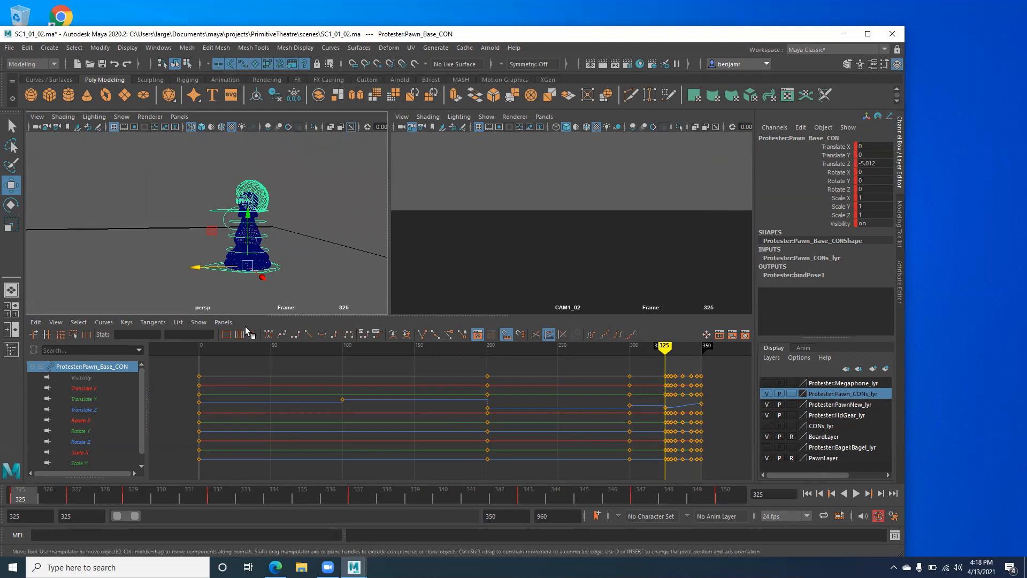
Examine the base control's animation curves between frames 325 and 350 and play back the pawn's motion
middle_click_drag(529, 417, 290, 438, "alt")
right_click_drag(322, 429, 418, 428, "alt+shift")
middle_click_drag(436, 424, 465, 404, "alt")
right_click_drag(478, 408, 417, 409, "alt")
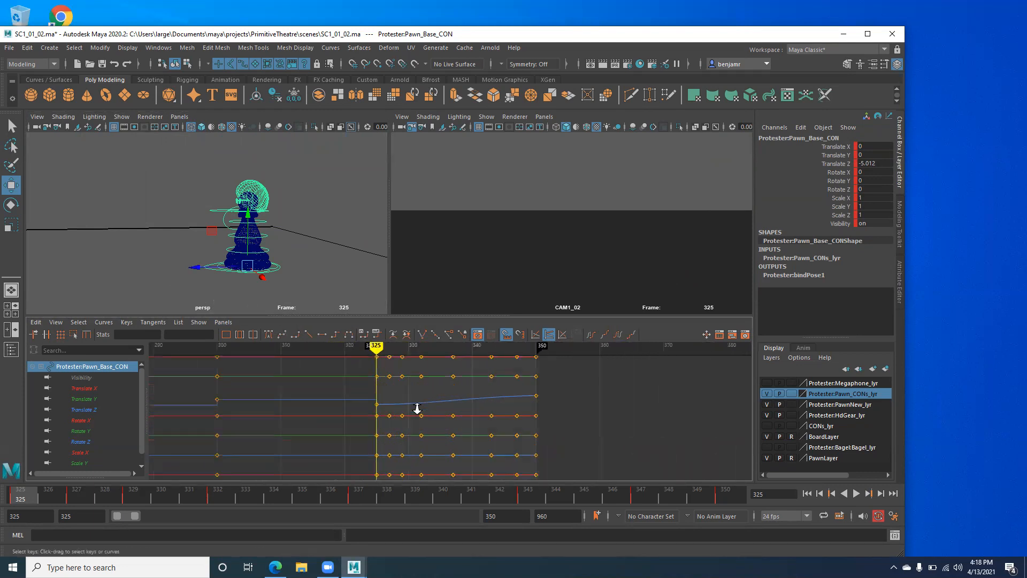
right_click_drag(293, 255, 237, 269, "alt")
middle_click_drag(238, 270, 324, 262, "alt")
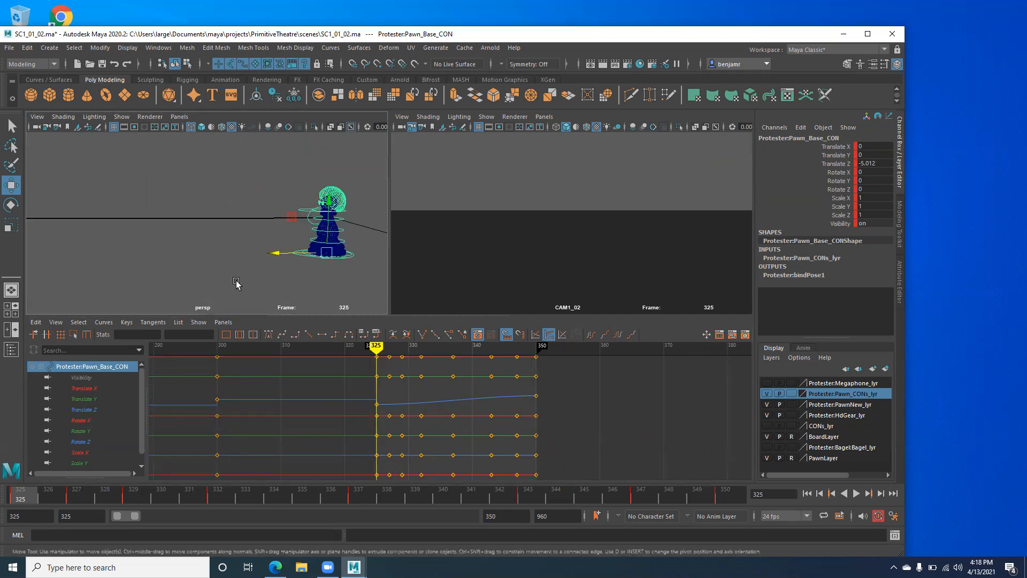
key("alt+v")
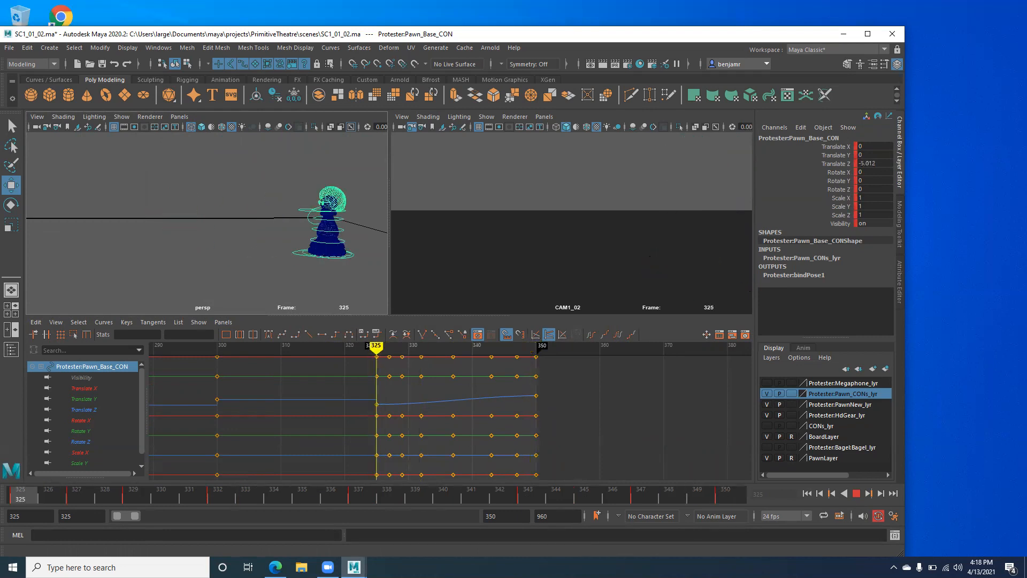
key("Escape")
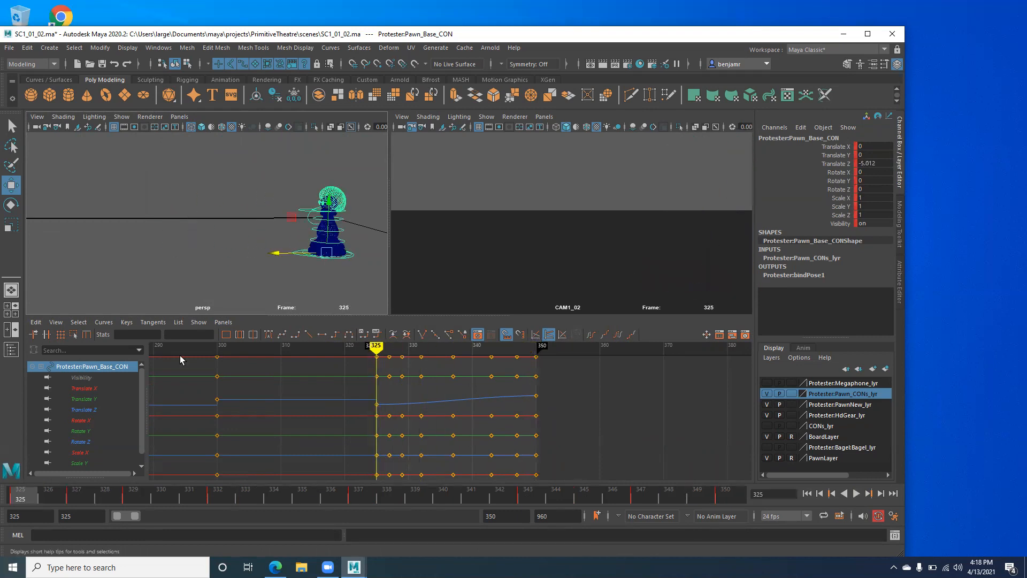
Move the base control forward along Z at frame 325 to a Translate Z of about -1.7
left_click_drag(273, 253, 141, 272)
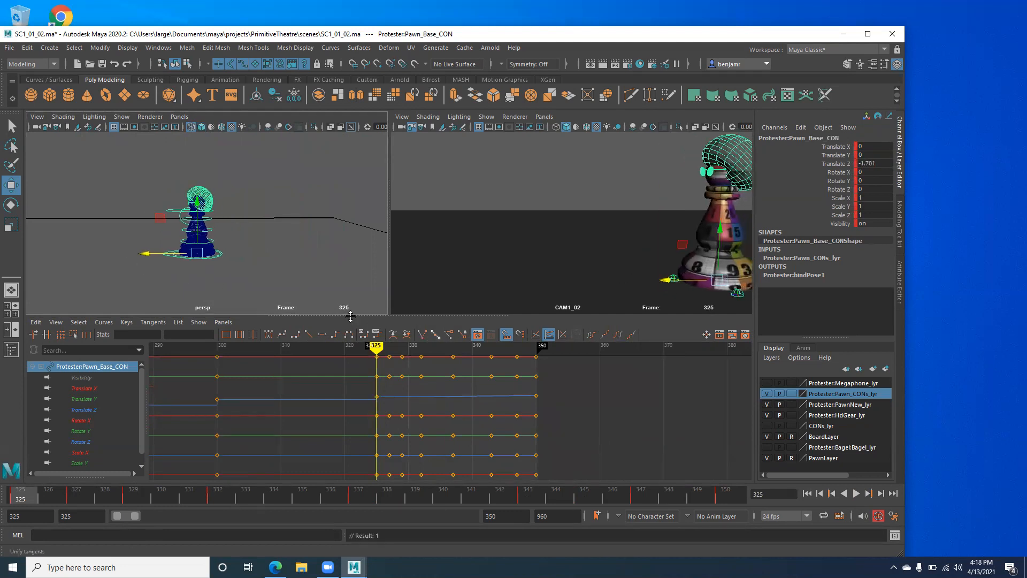
left_click_drag(146, 256, 124, 256)
key("ctrl+z")
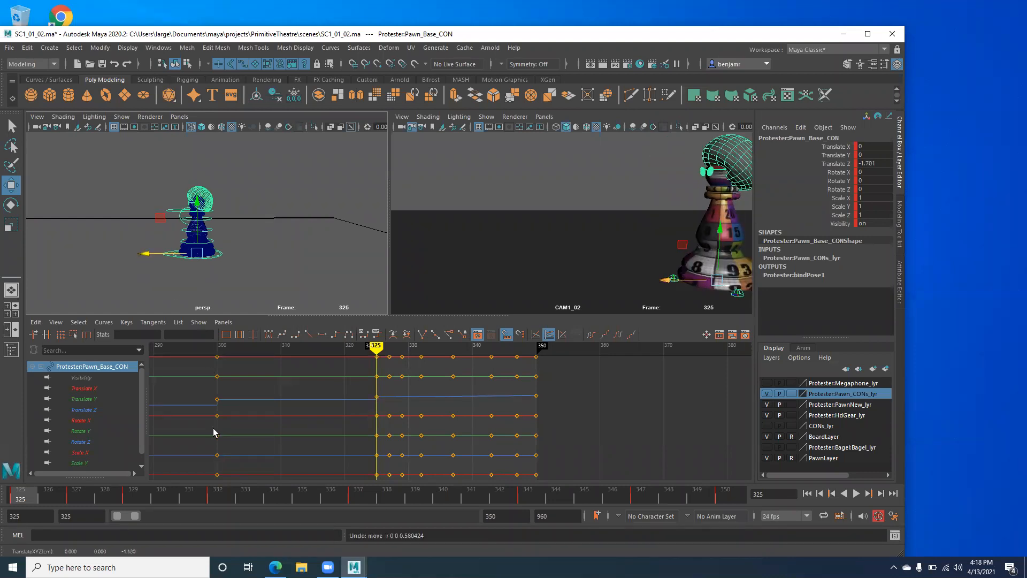
Move the base control forward along Z at frame 350 to a Translate Z of about 1.667 and play back the motion
left_click_drag(585, 501, 725, 495)
key("e")
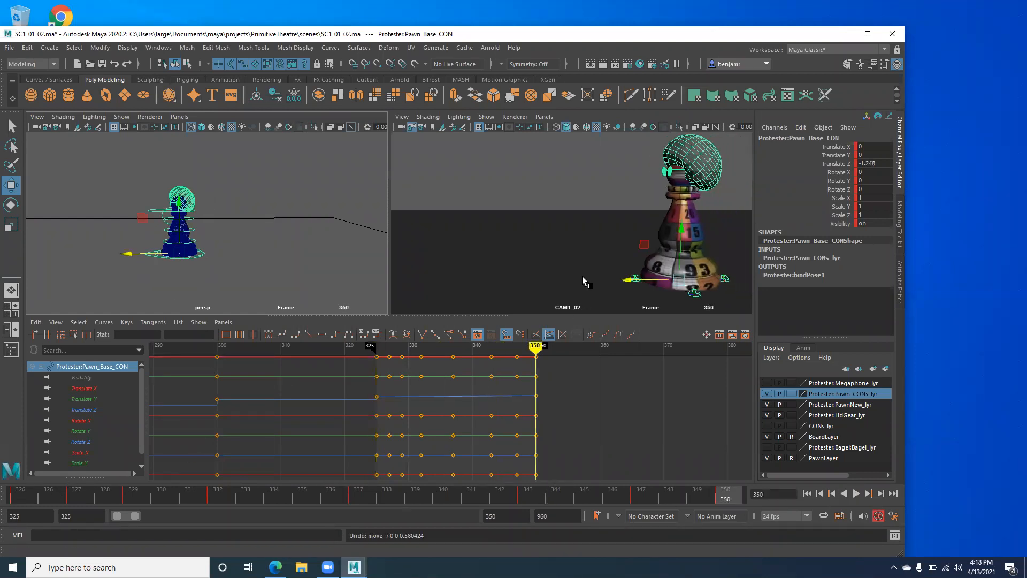
left_click_drag(627, 283, 379, 307)
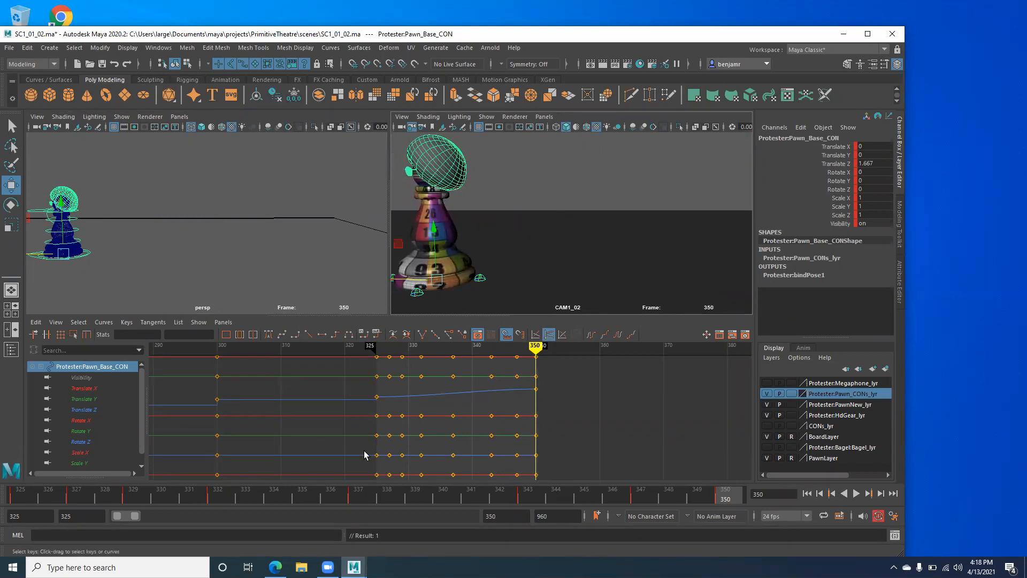
right_click_drag(499, 468, 500, 435, "alt+shift")
key("alt+v")
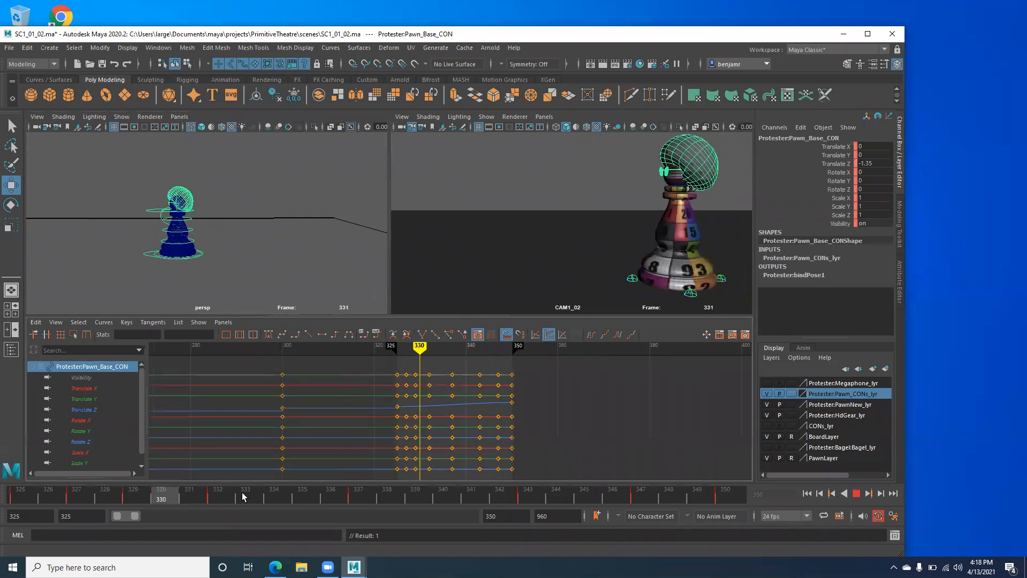
key("alt+v")
left_click(857, 495)
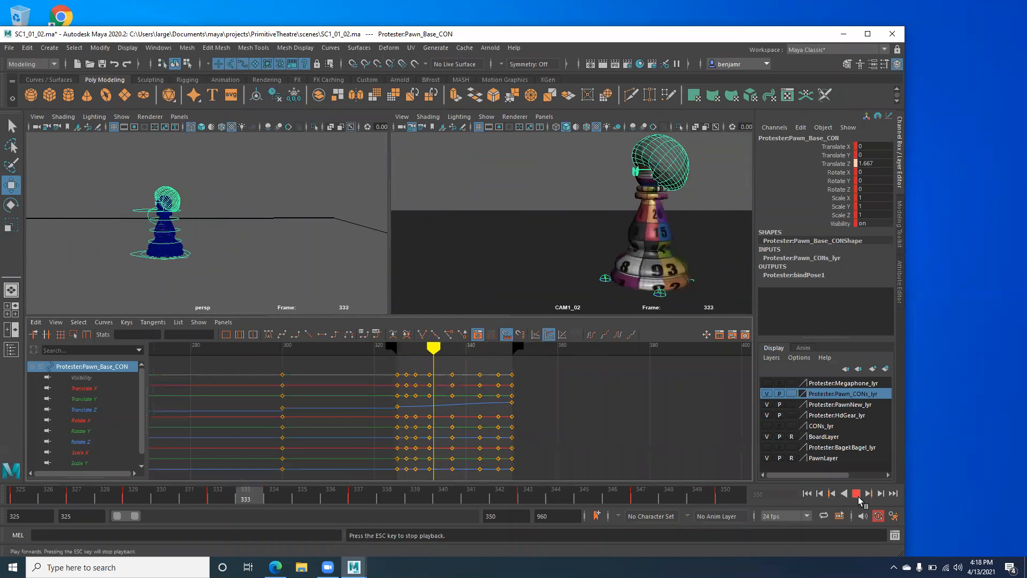
left_click(856, 494)
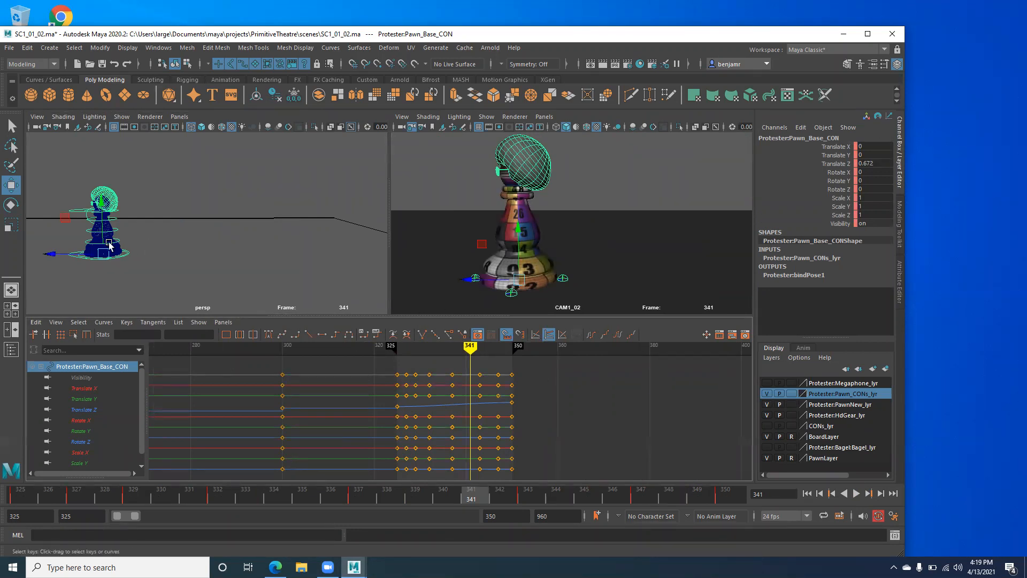
At frame 329, rotate the waist, chest and neck controls together so the pawn leans back, with a Rotate X of about -12.8
left_click_drag(129, 259, 138, 257, "alt")
middle_click_drag(137, 257, 222, 252, "alt")
right_click_drag(223, 252, 303, 273, "alt")
middle_click_drag(236, 260, 249, 250, "alt")
left_click_drag(250, 252, 237, 260, "alt")
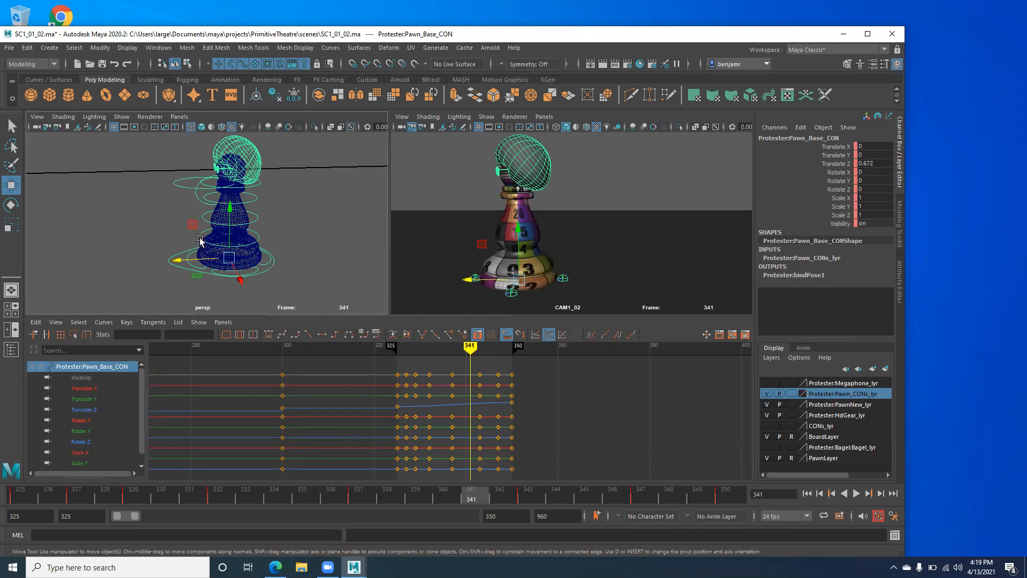
left_click(7, 498)
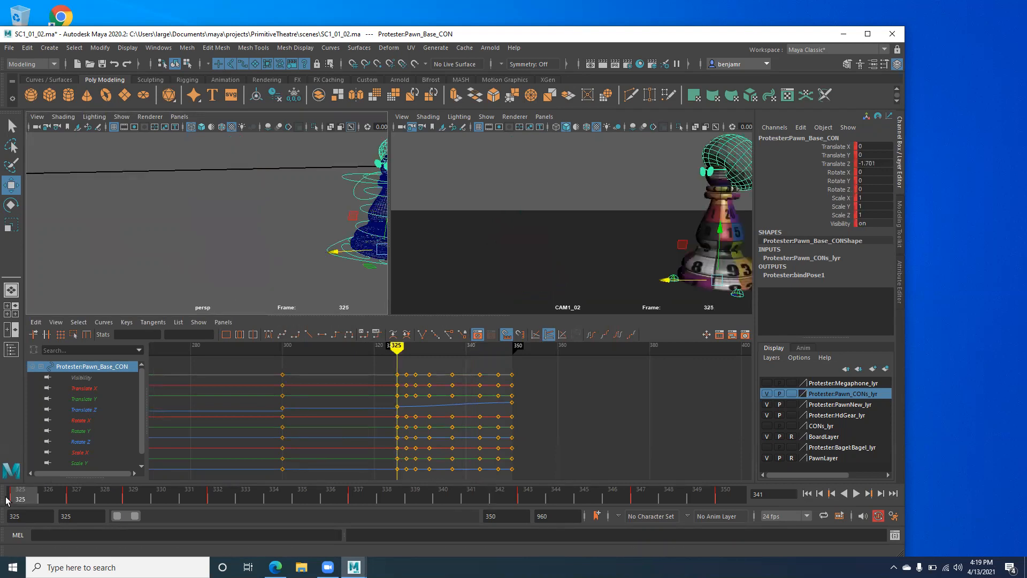
left_click_drag(41, 496, 137, 496)
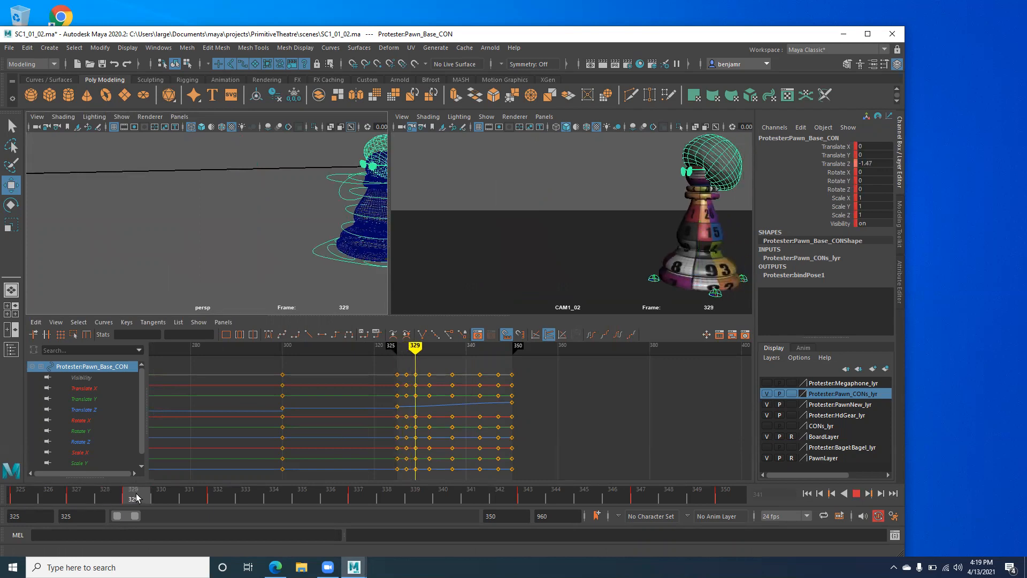
key("f")
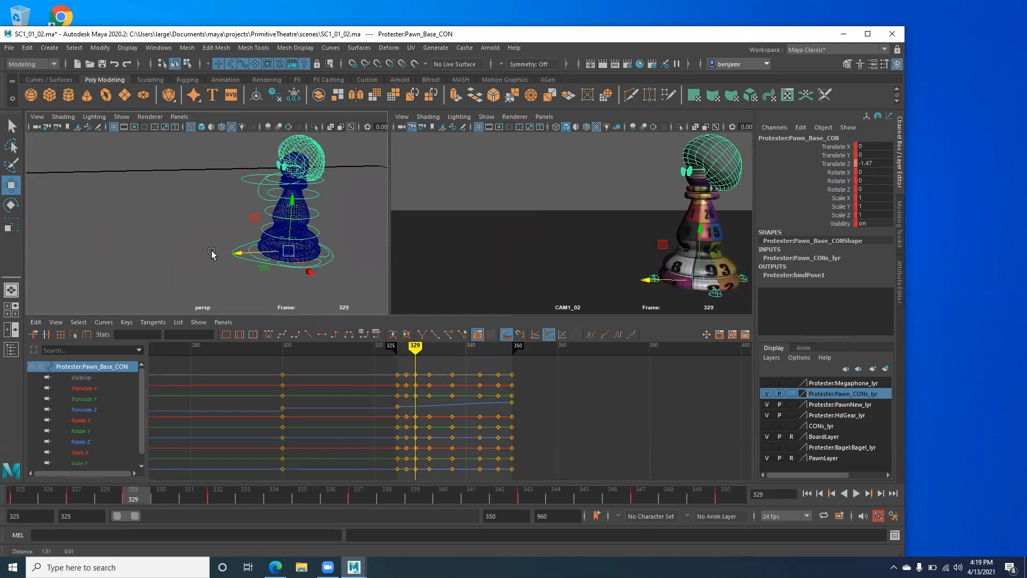
scroll(251, 263, "up", 3)
middle_click_drag(232, 252, 202, 244, "alt")
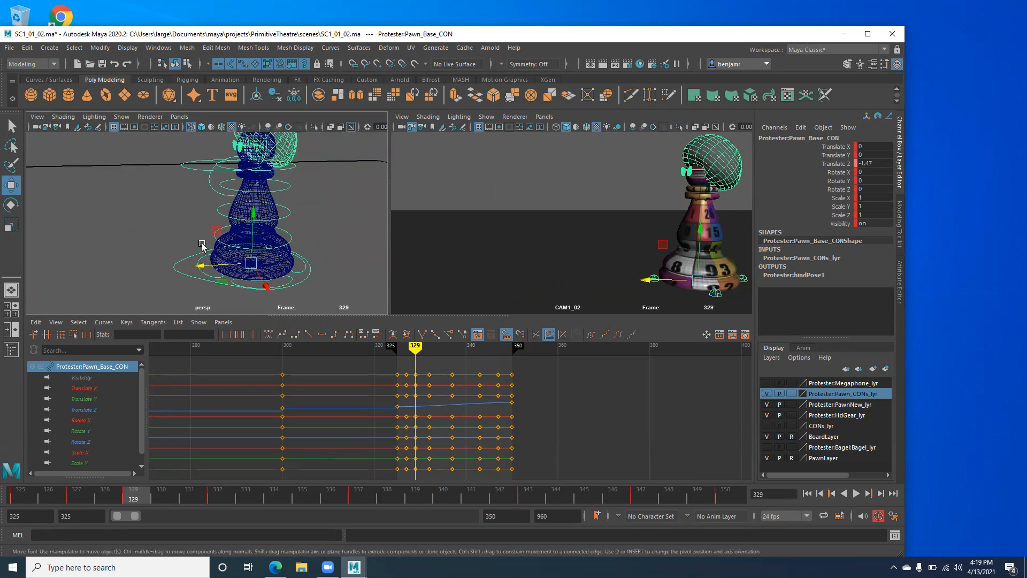
left_click(288, 231)
left_click(284, 206, "shift")
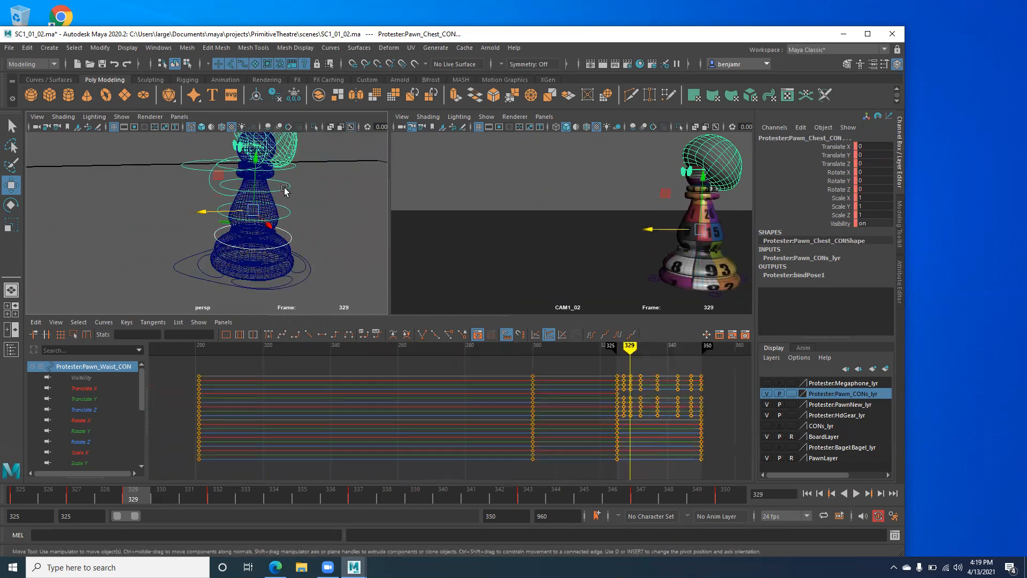
left_click(290, 184, "shift")
key("e")
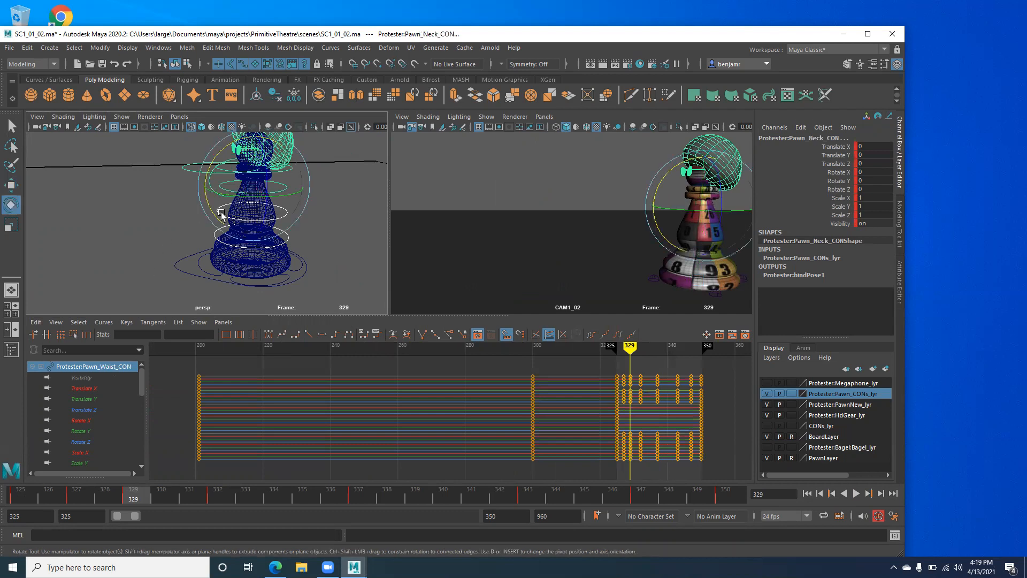
left_click_drag(207, 186, 229, 187)
key("w")
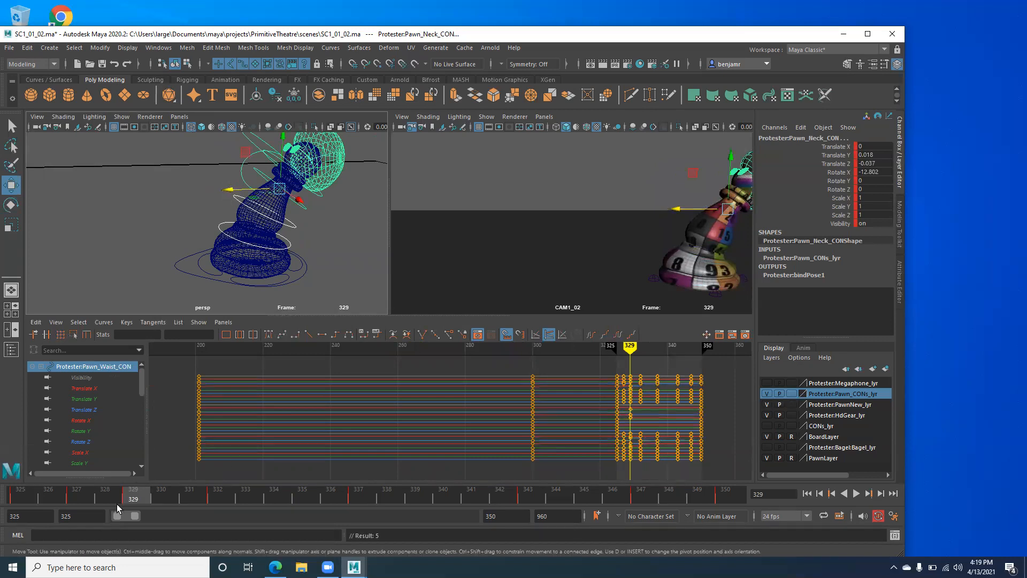
Play back the leaning motion and examine the three controls' keys between frames 325 and 350
key("alt+v")
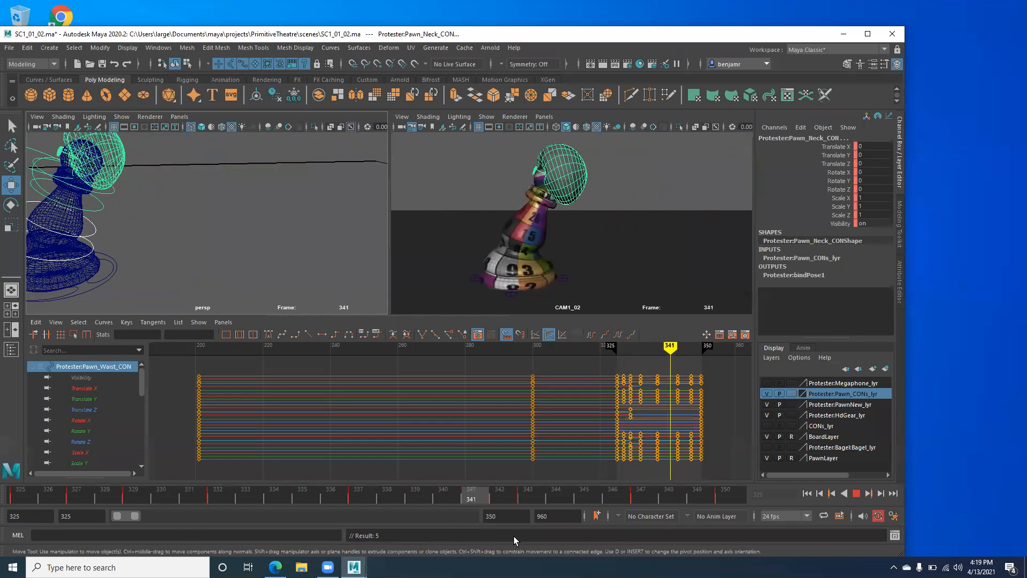
key("alt+v")
left_click(450, 500)
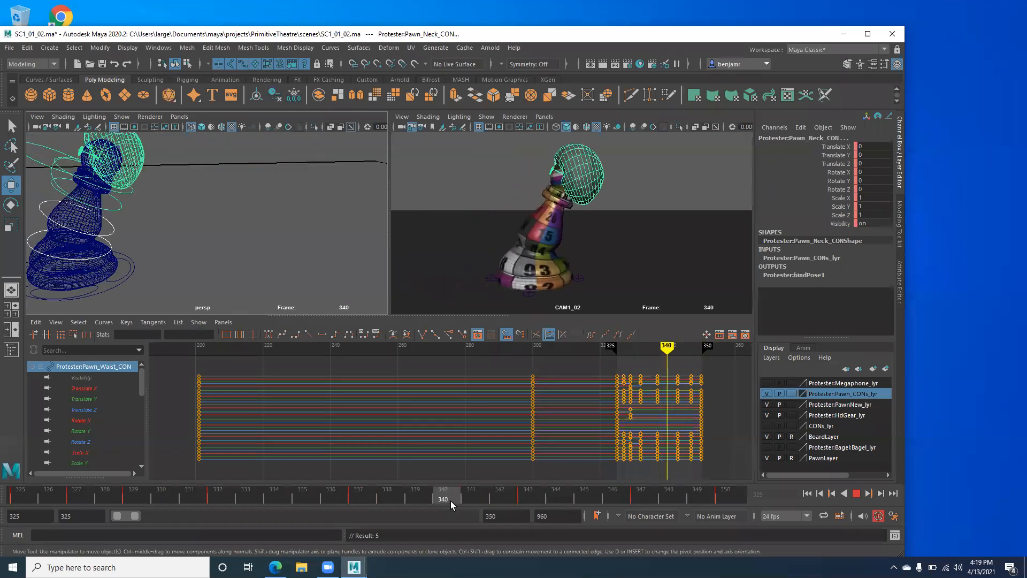
middle_click_drag(466, 431, 338, 423, "alt")
right_click_drag(339, 422, 385, 427, "alt")
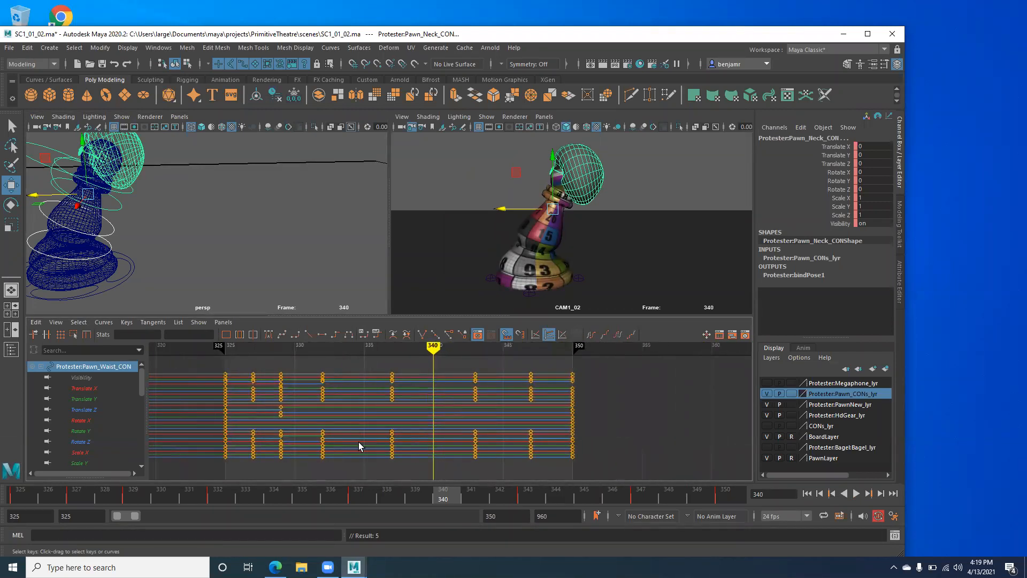
key("alt+v")
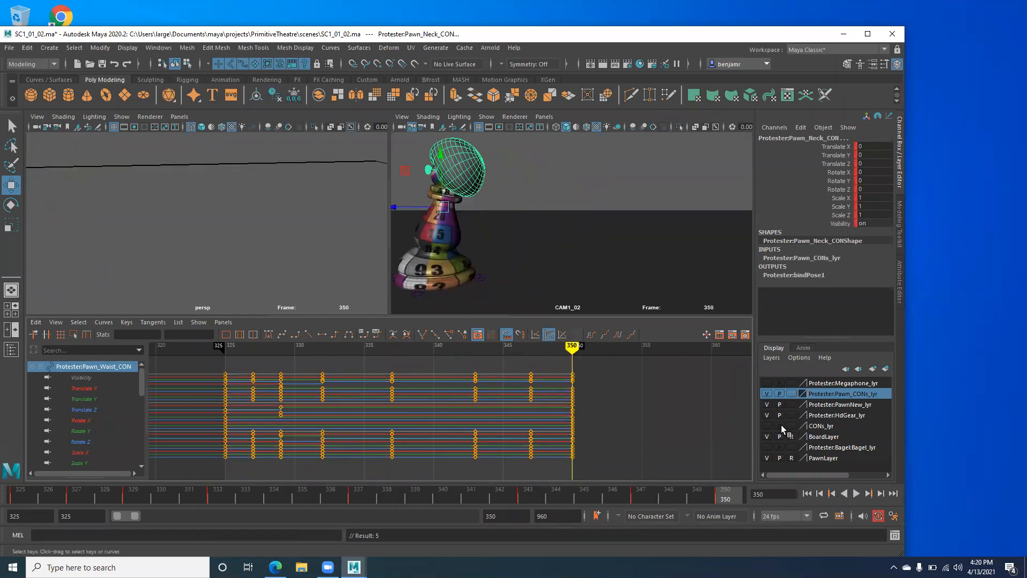
Select all objects in the Protester:Pawn_CONs_lyr layer and bring their keys between frames 325 and 350 into view
right_click(824, 395)
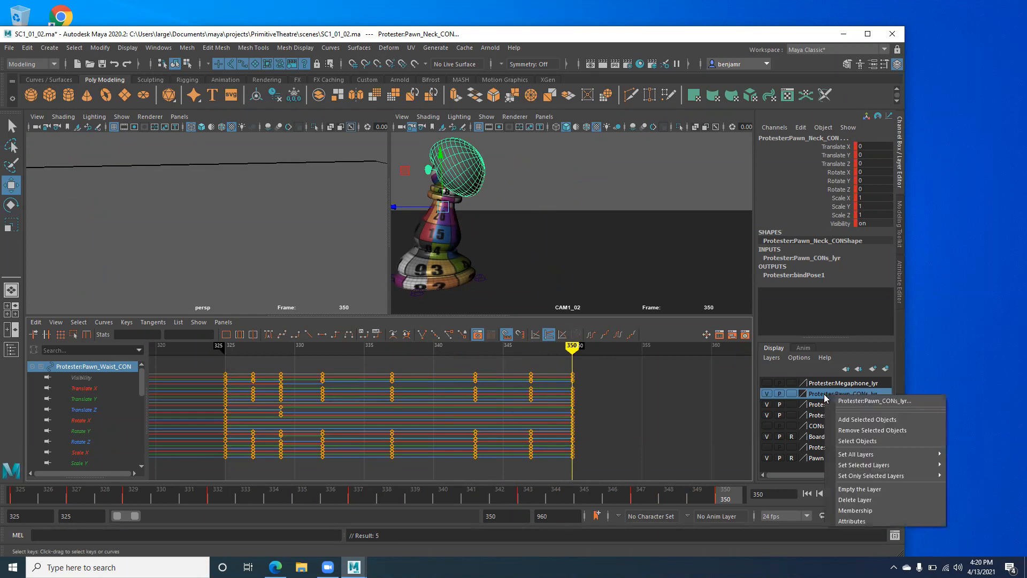
left_click(855, 440)
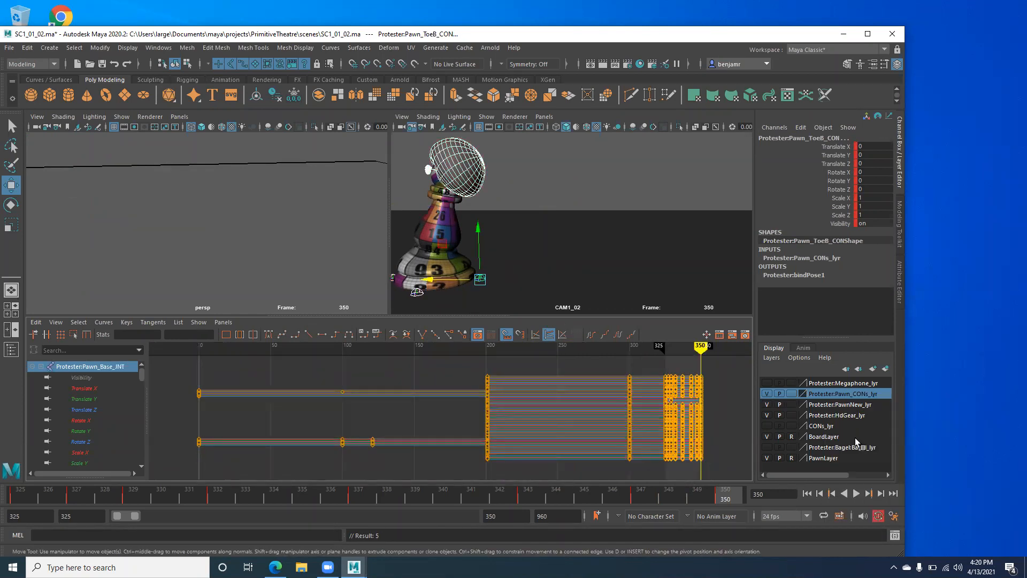
middle_click_drag(501, 415, 327, 409, "alt")
right_click_drag(327, 410, 353, 413, "alt+shift")
middle_click_drag(388, 418, 363, 421, "alt")
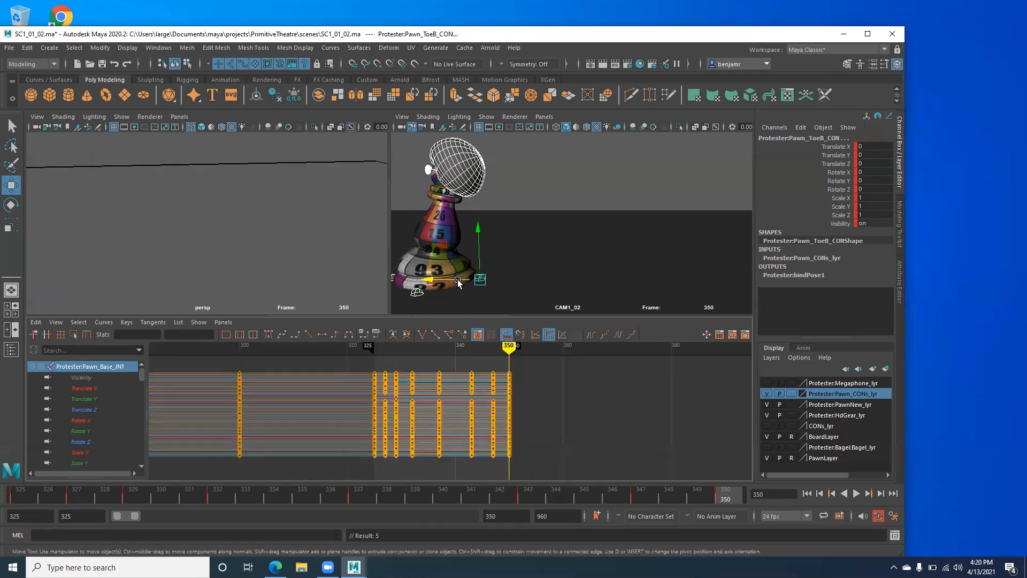
middle_click_drag(421, 447, 455, 422, "alt")
scroll(456, 421, "up", 2)
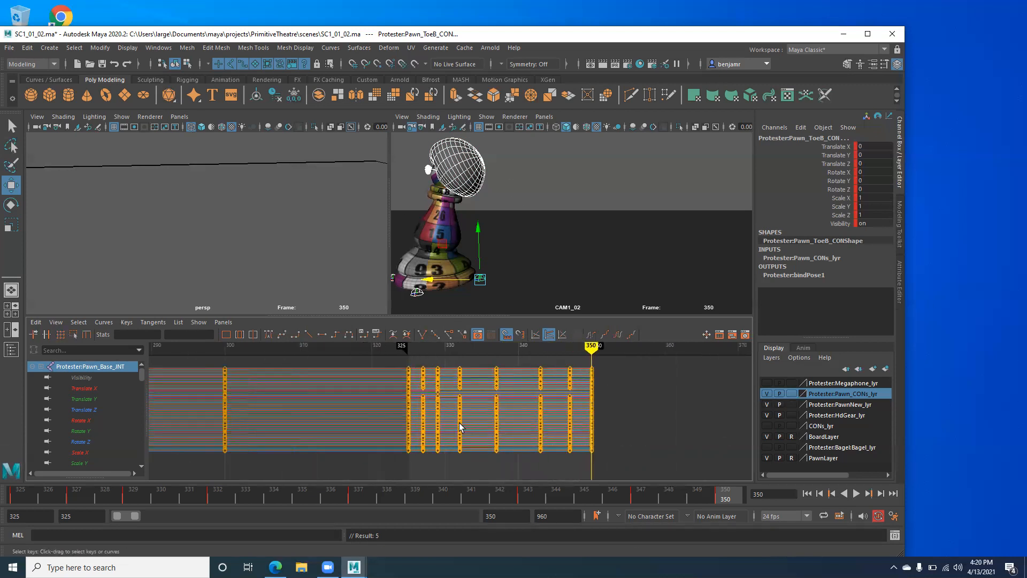
Delete the keys of all the pawn's controls at frames 343 and 347
key("comma")
key("comma")
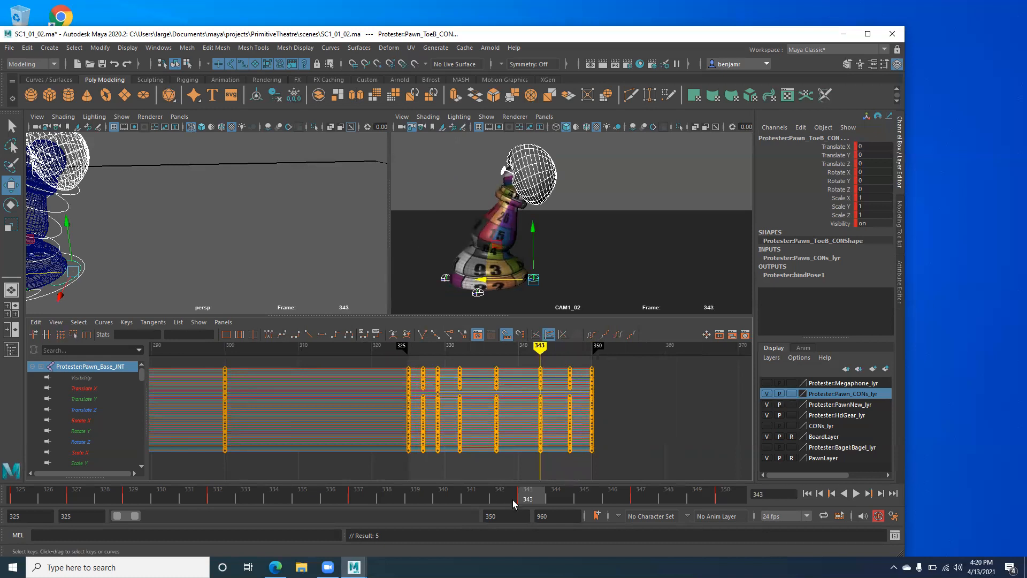
left_click_drag(513, 499, 531, 481)
key("period")
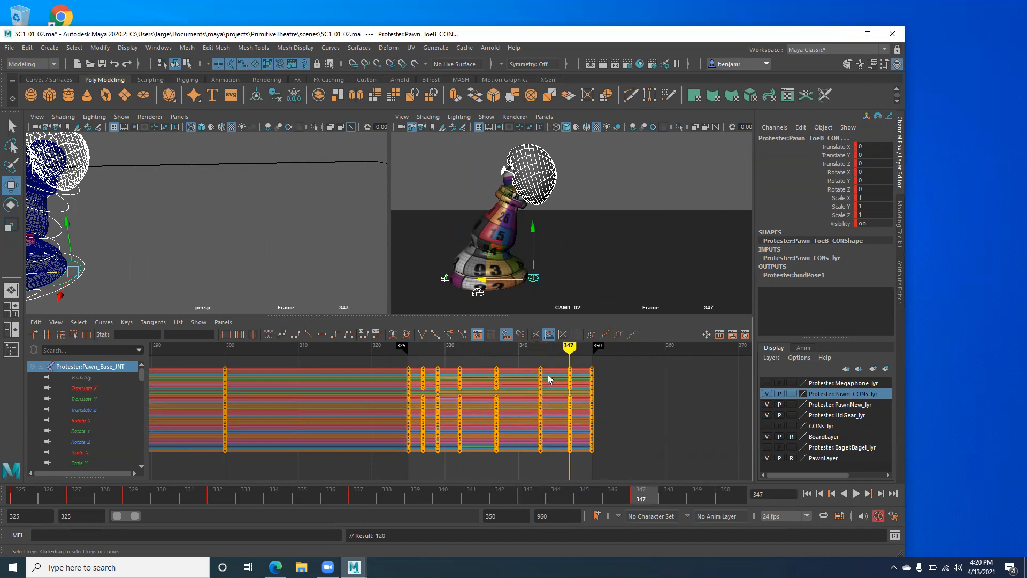
key("period")
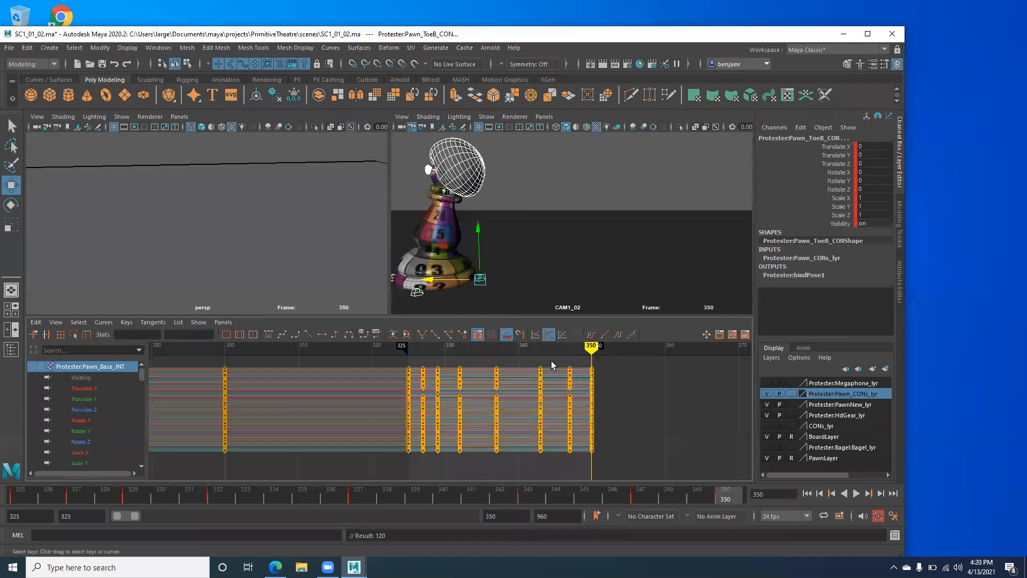
left_click_drag(550, 354, 601, 447)
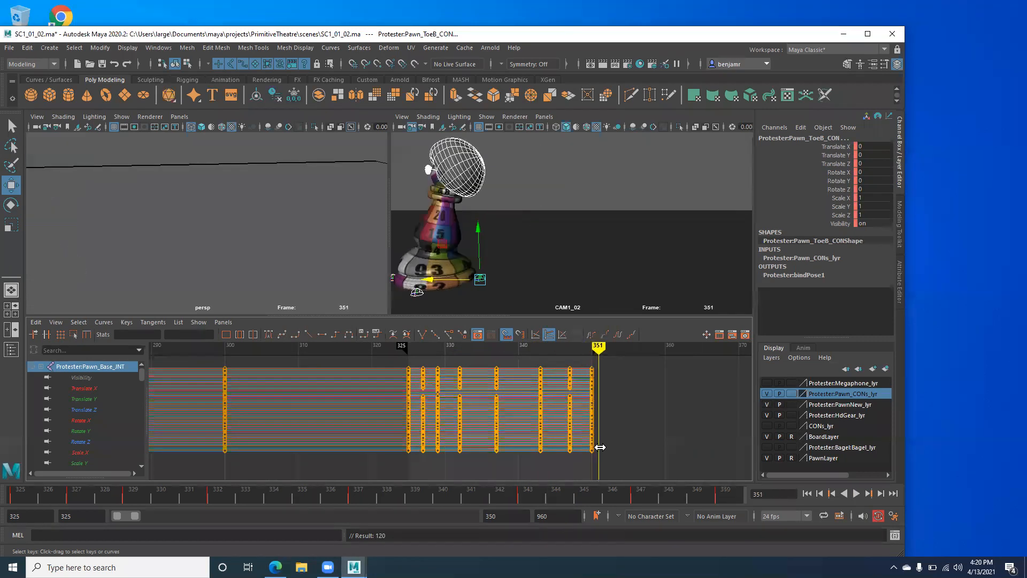
key("comma")
key("comma")
key("comma")
key("period")
key("period")
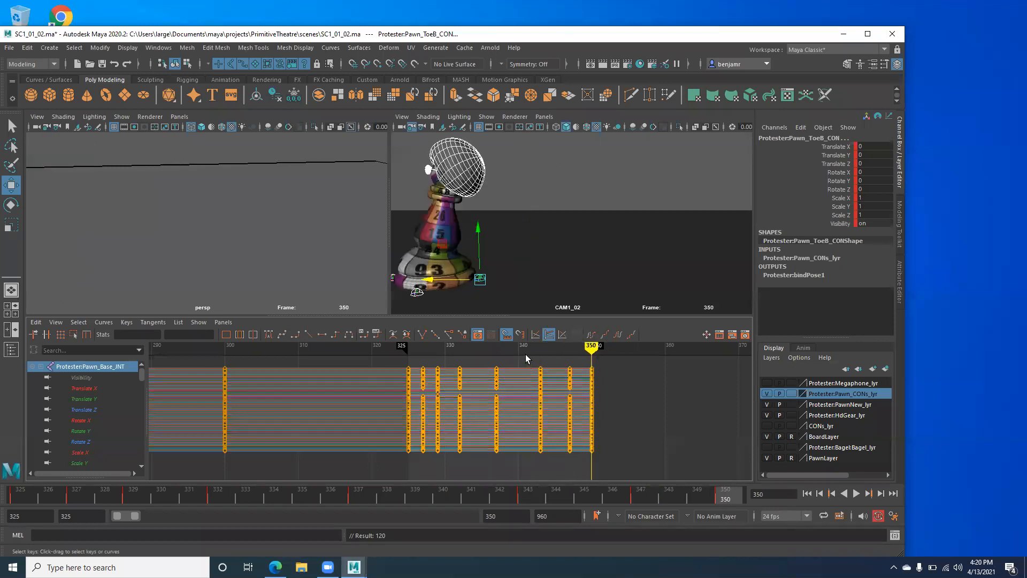
key("comma")
left_click_drag(525, 354, 578, 467)
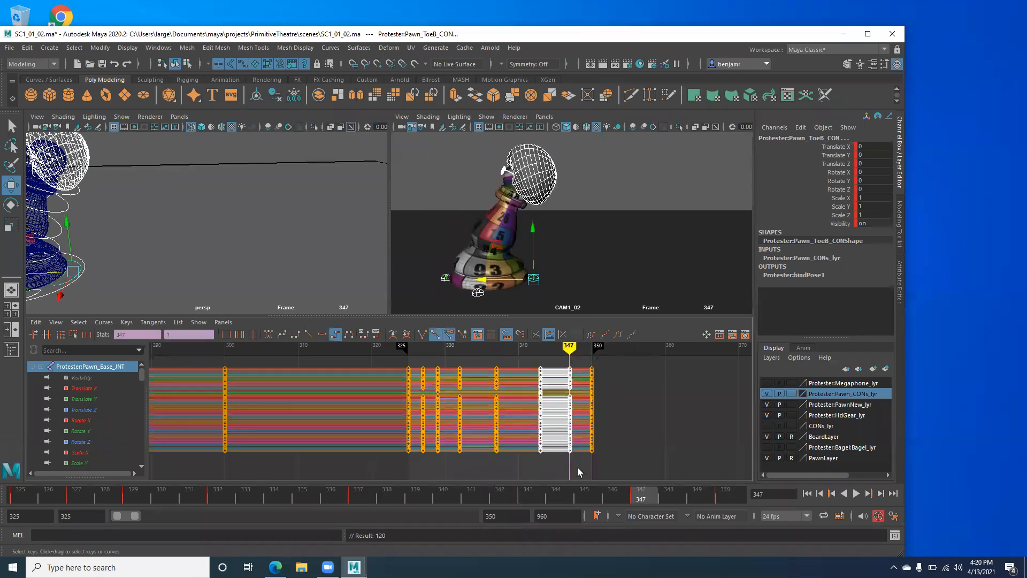
key("Delete")
Move the end keys of all the pawn's controls from frame 350 to frame 343
left_click_drag(568, 353, 539, 354)
left_click_drag(602, 413, 617, 465)
left_click_drag(592, 394, 541, 412)
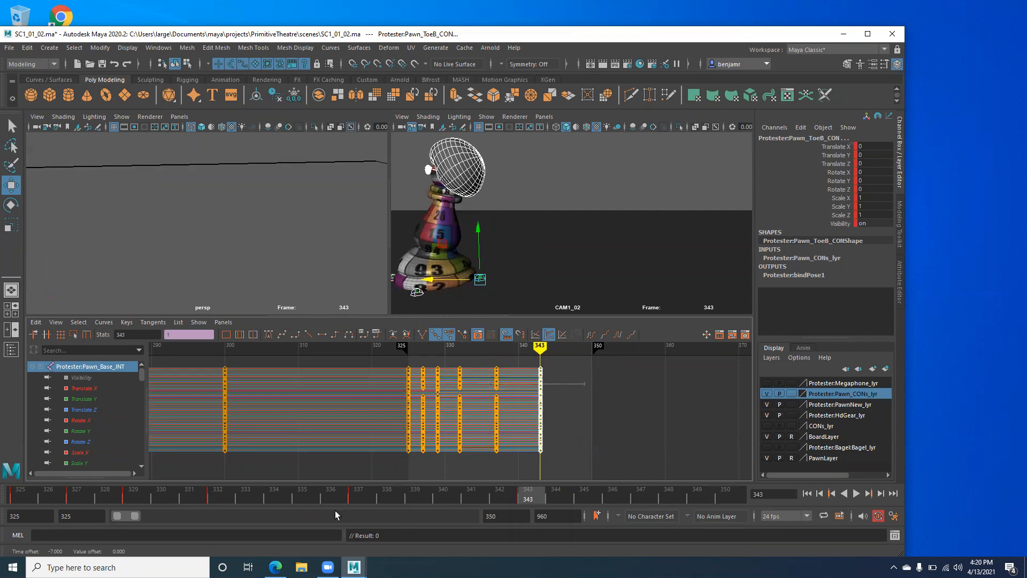
middle_click_drag(278, 260, 364, 228, "alt")
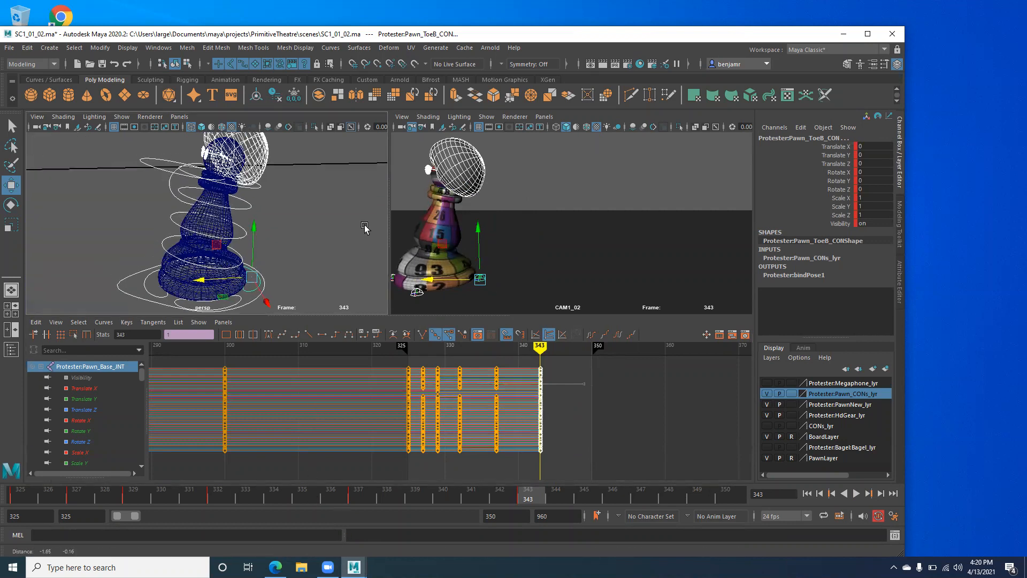
Display the pawn with textured shading, play back the retimed motion and check the frames from 343 onward
key("6")
key("alt+v")
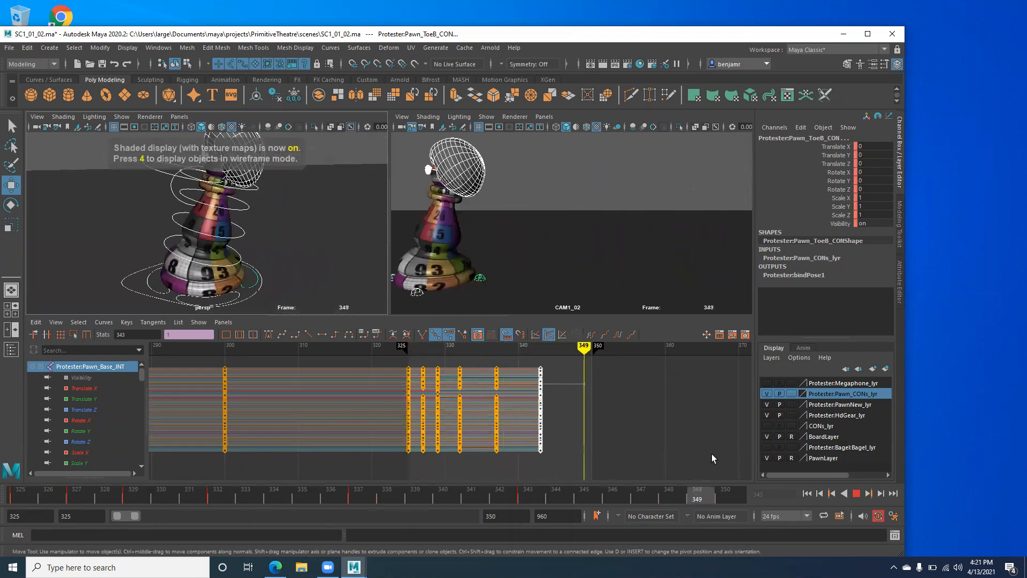
left_click_drag(334, 495, 537, 479)
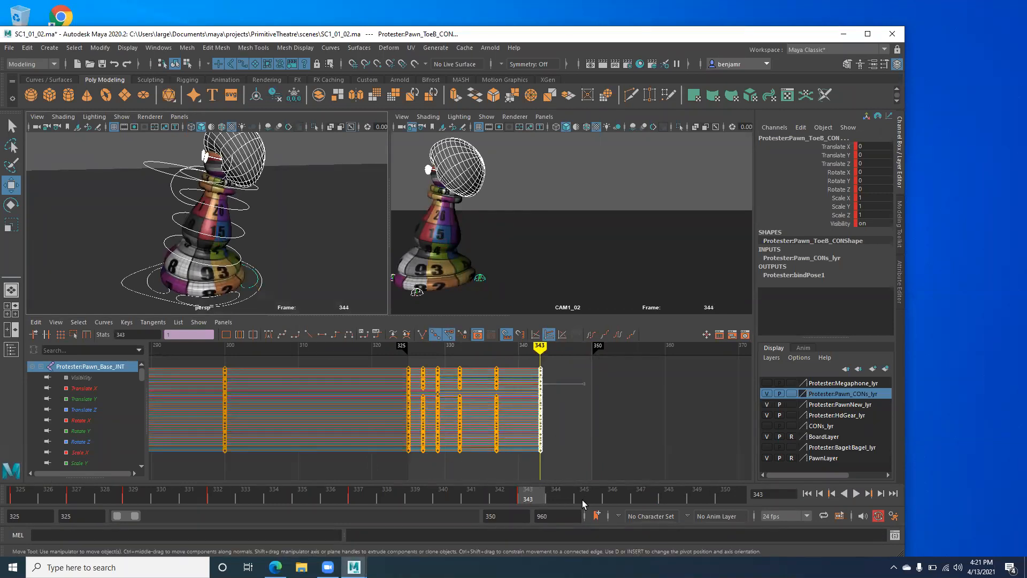
key("alt+v")
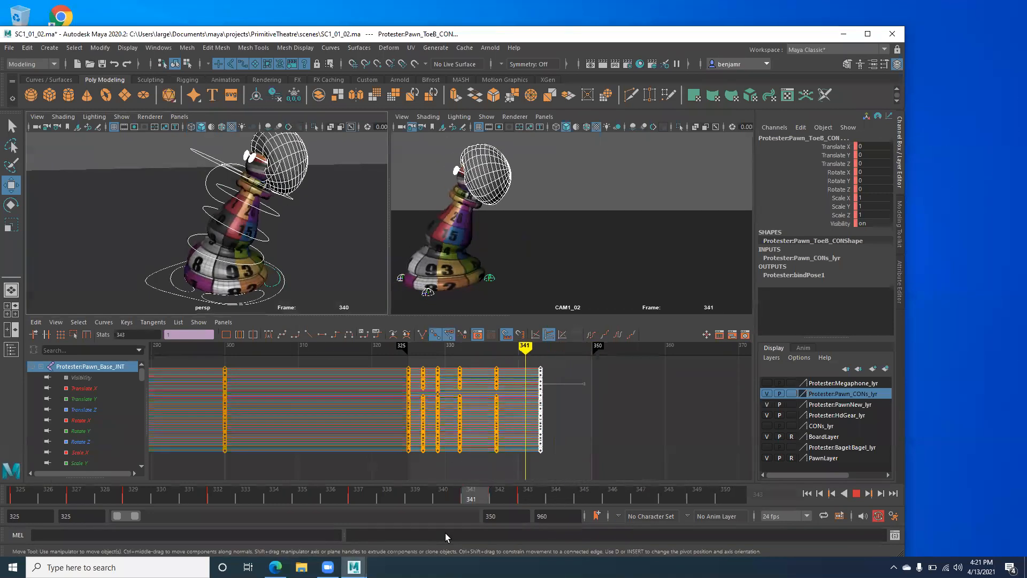
key("alt+v")
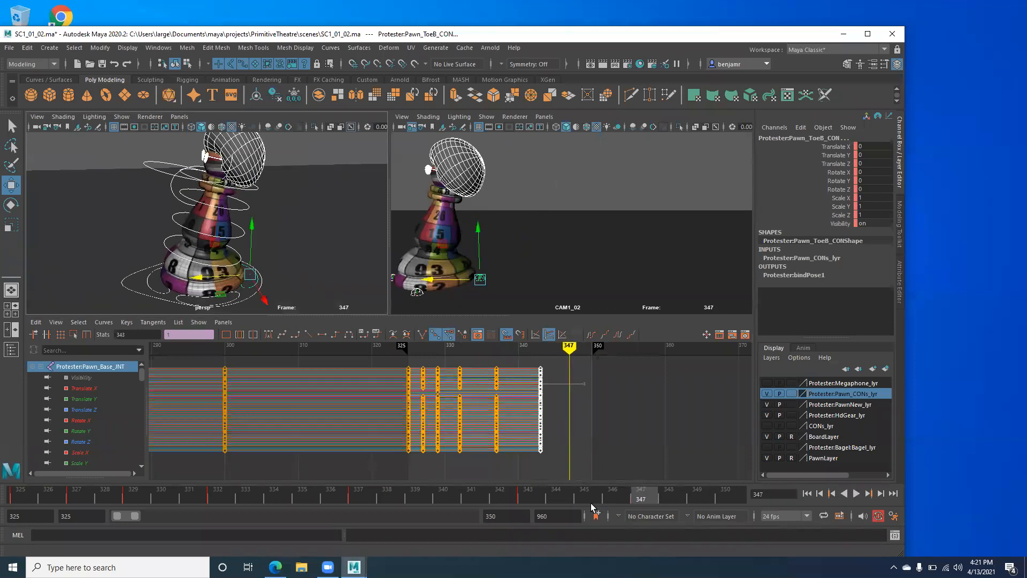
Set keys on all the pawn's controls at frames 347 and 350
key("s")
left_click_drag(639, 501, 841, 497)
key("s")
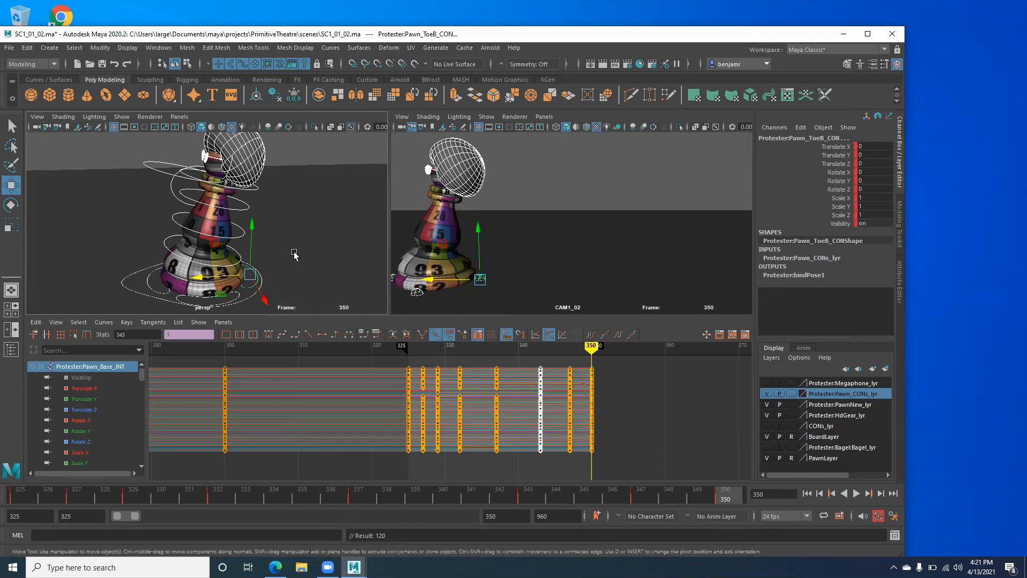
left_click_drag(880, 148, 877, 189)
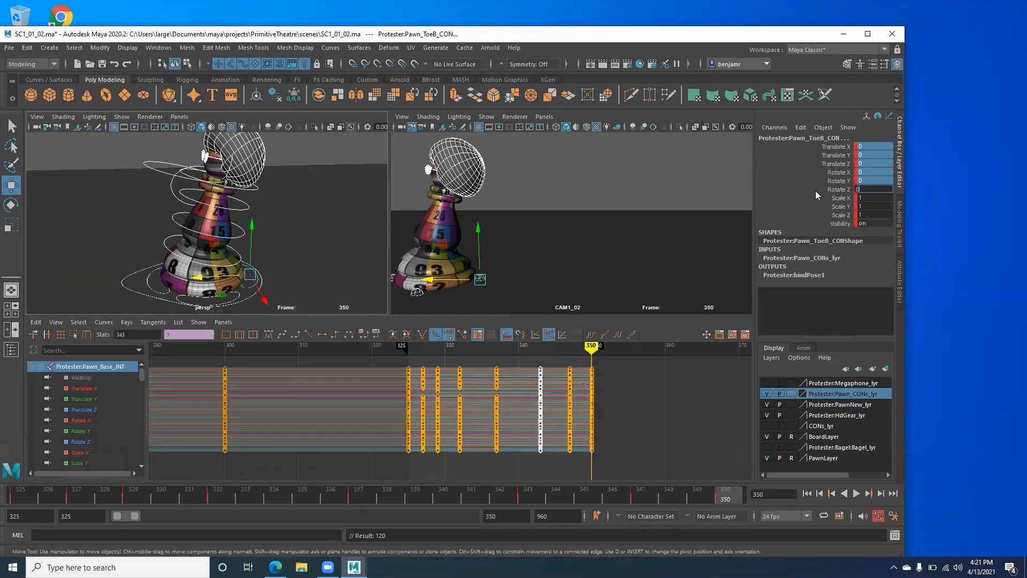
key("Return")
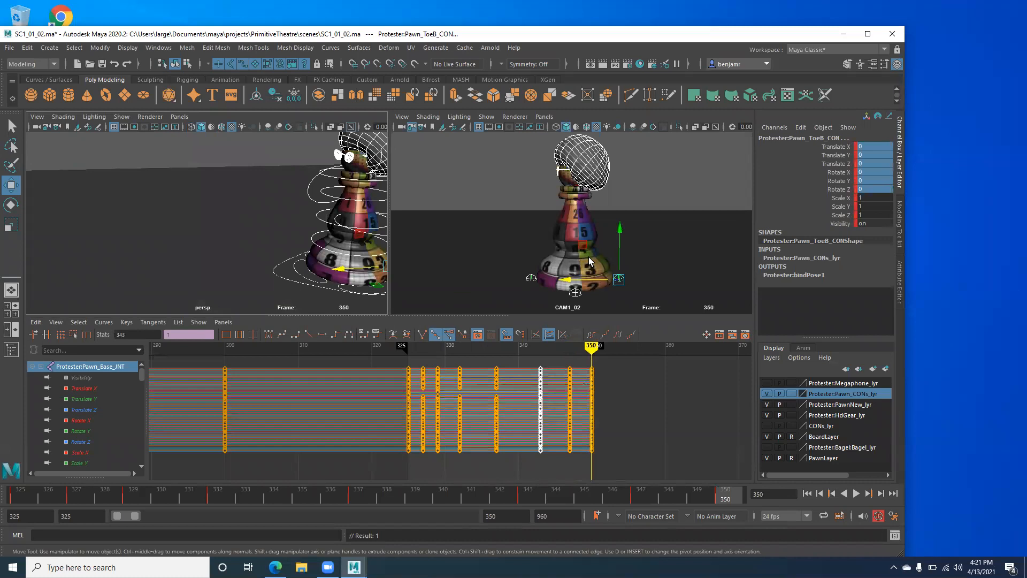
key("ctrl+z")
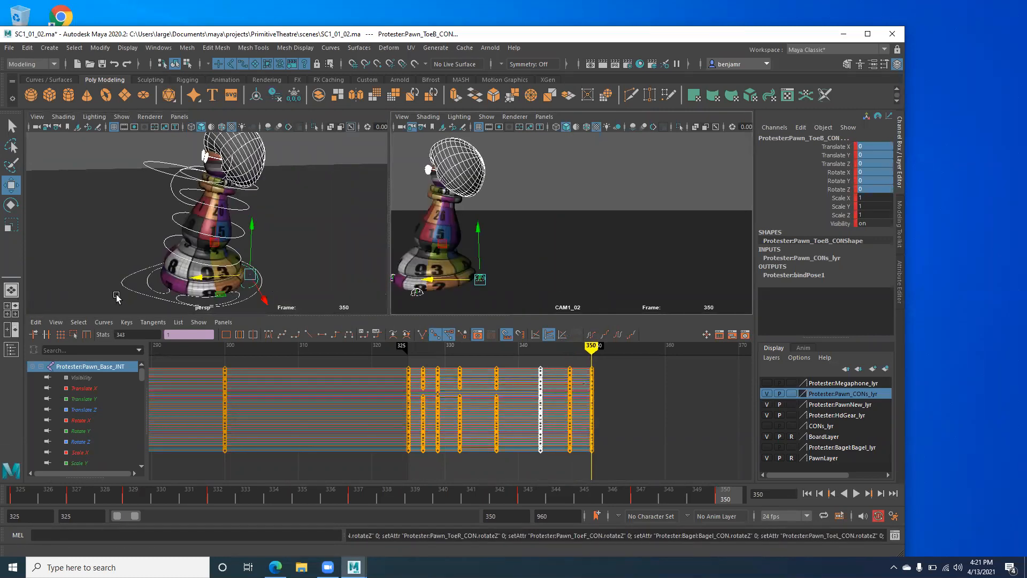
key("s")
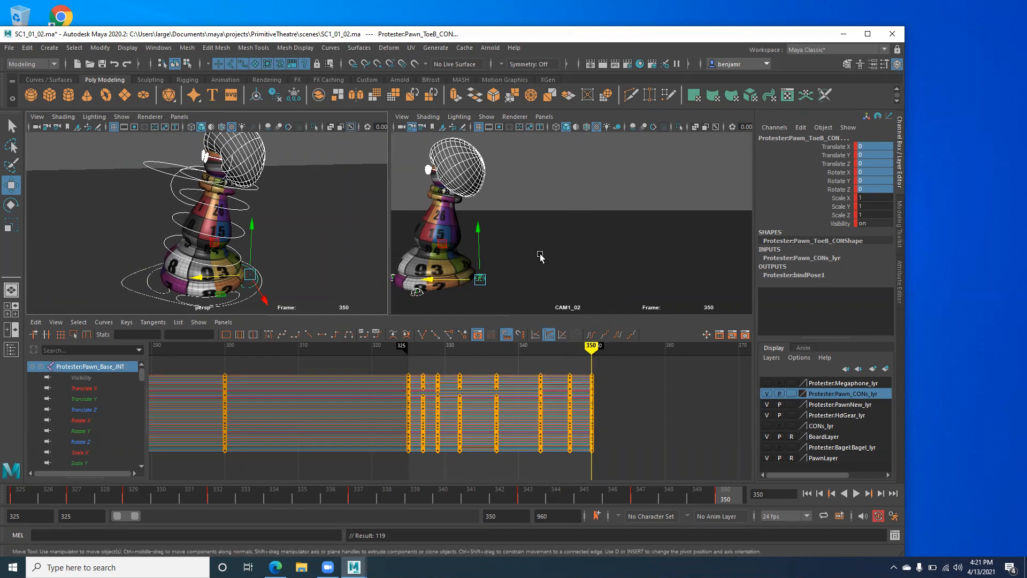
left_click(132, 294)
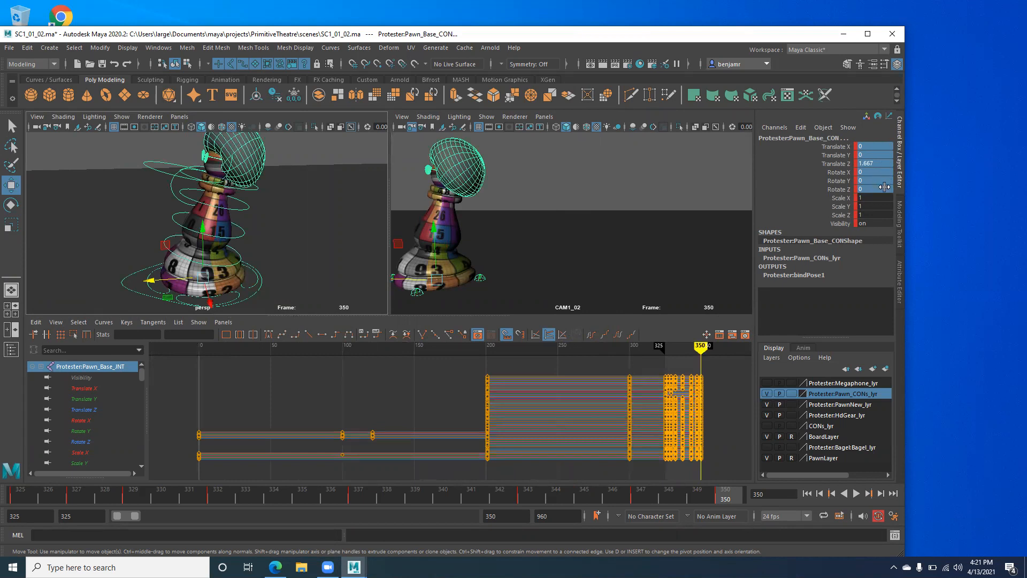
left_click(506, 335)
key("Return")
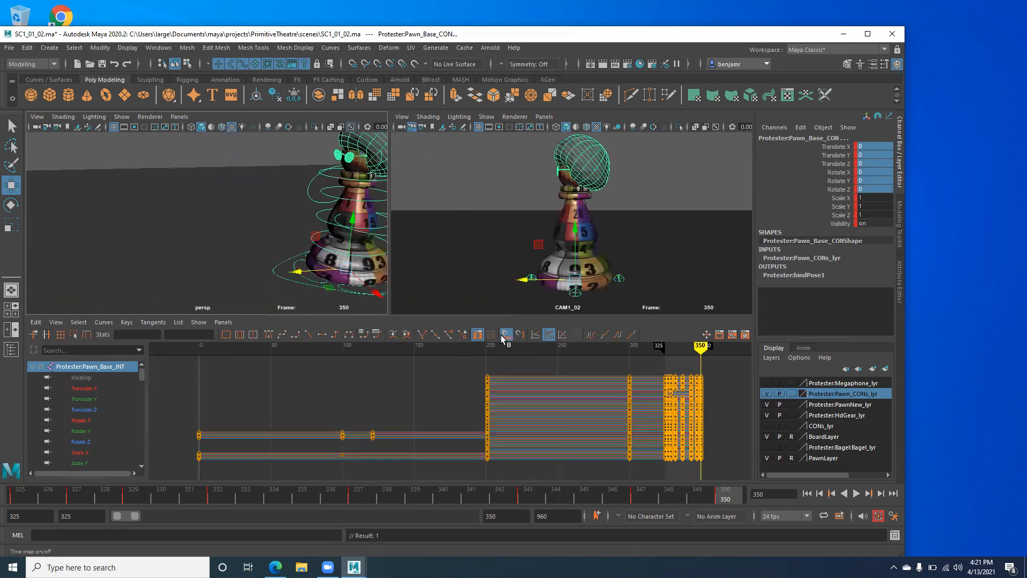
key("ctrl+z")
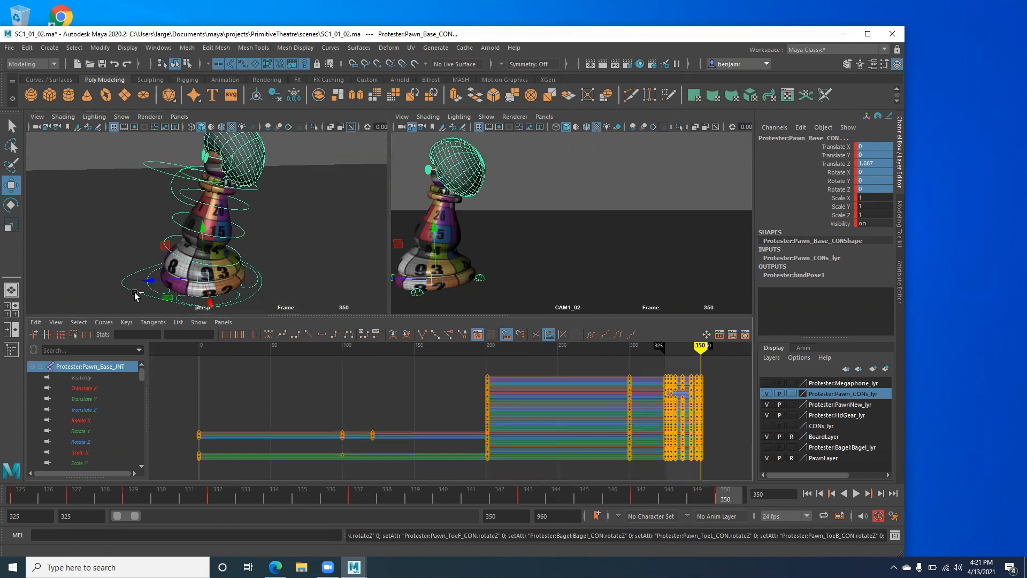
Zero the translate and rotate channels of all the pawn's controls except the base control at frame 350
left_click(132, 290)
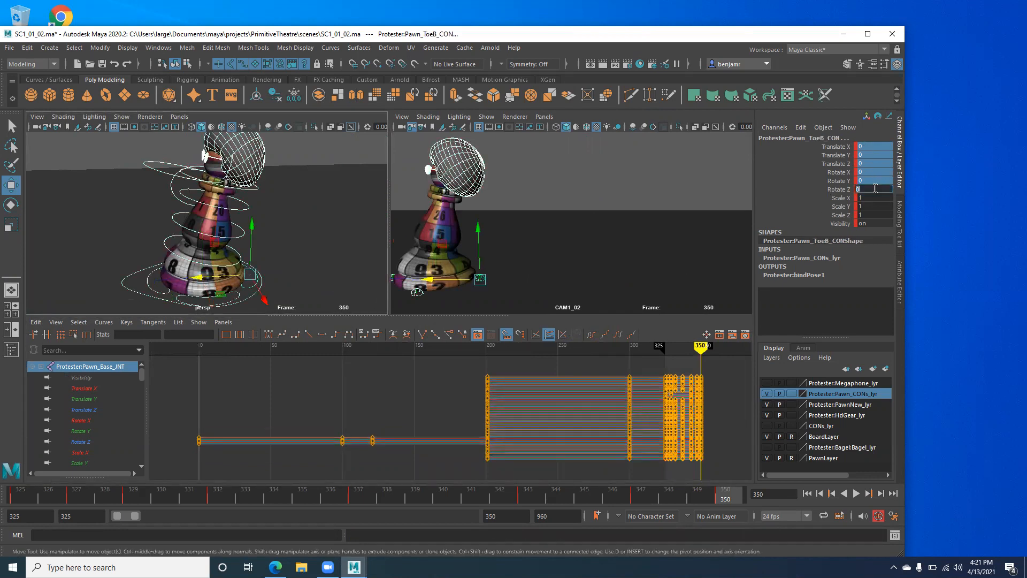
left_click(534, 335)
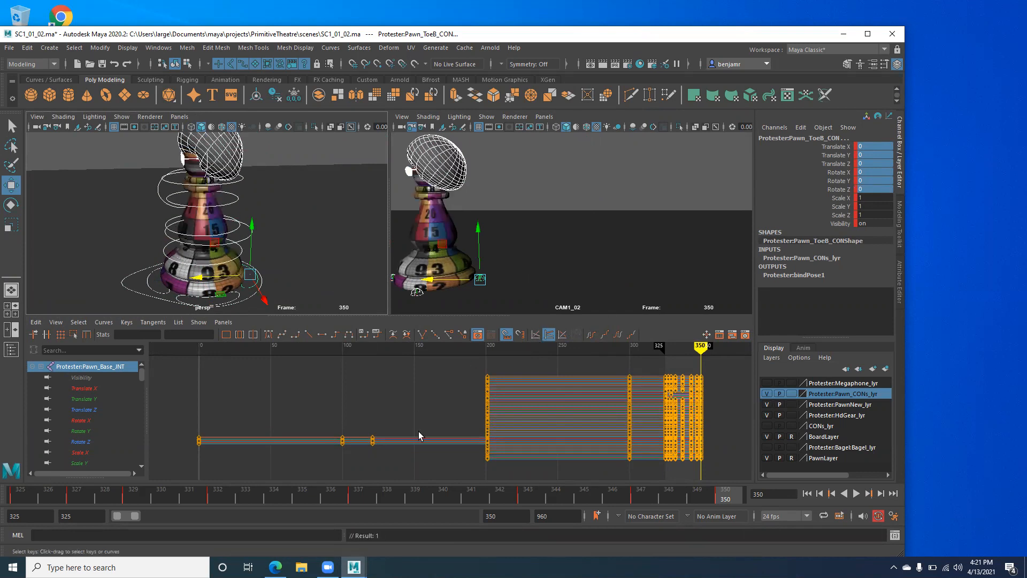
Play back and scrub the motion between frames 325 and 350 to examine how the pawn straightens up
middle_click_drag(488, 418, 379, 419, "alt")
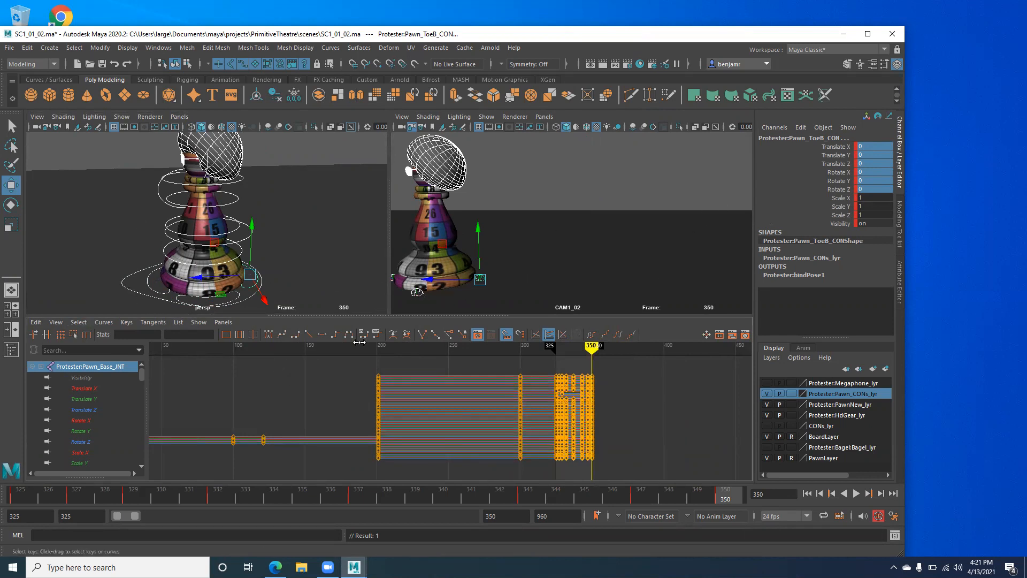
right_click_drag(540, 411, 576, 410, "alt")
middle_click_drag(576, 411, 401, 411, "alt")
right_click_drag(402, 410, 511, 415, "alt")
middle_click_drag(512, 415, 363, 418, "alt")
right_click_drag(363, 425, 361, 415, "alt")
middle_click_drag(361, 415, 332, 419, "alt")
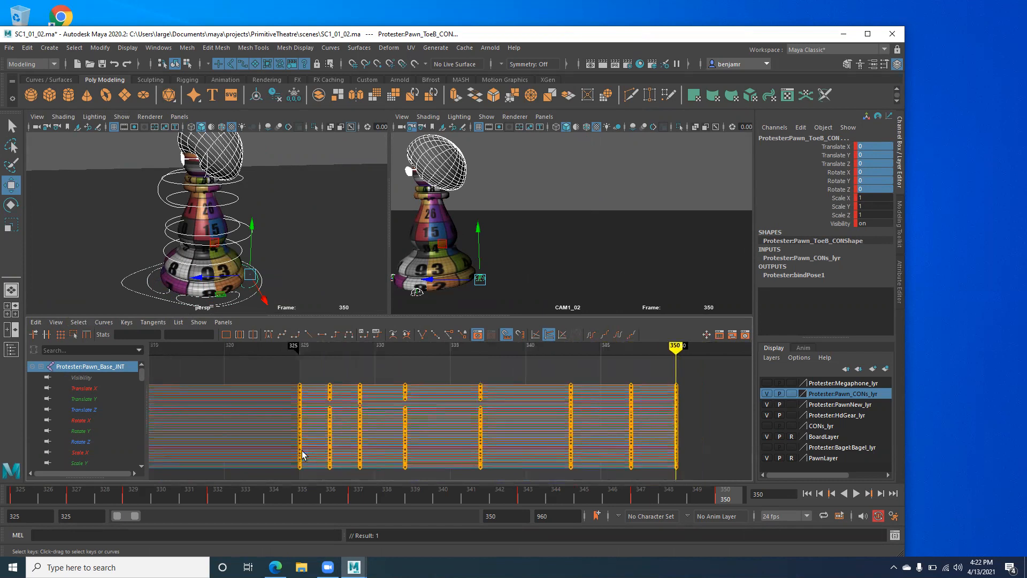
key("alt+v")
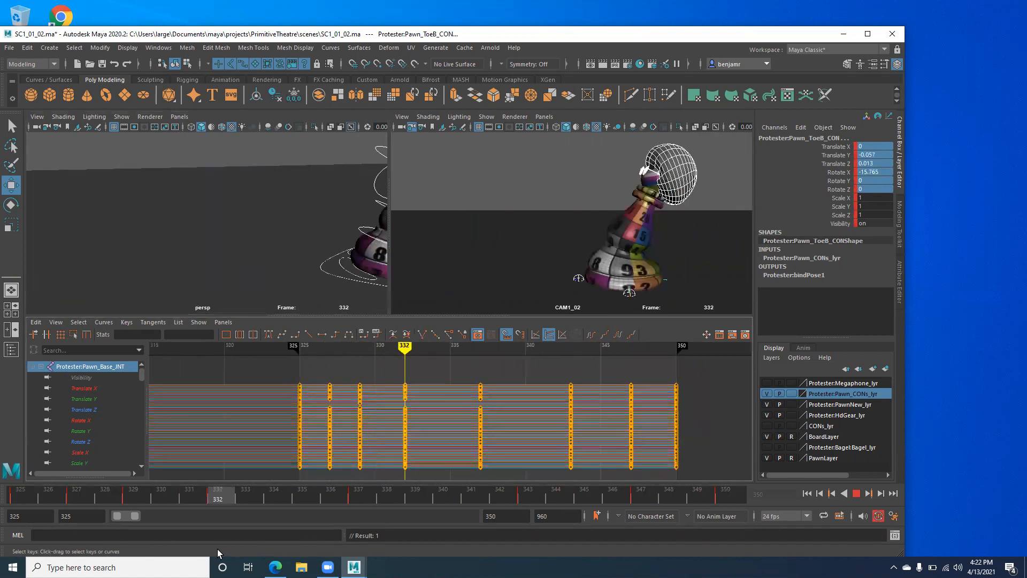
left_click_drag(694, 492, 524, 490)
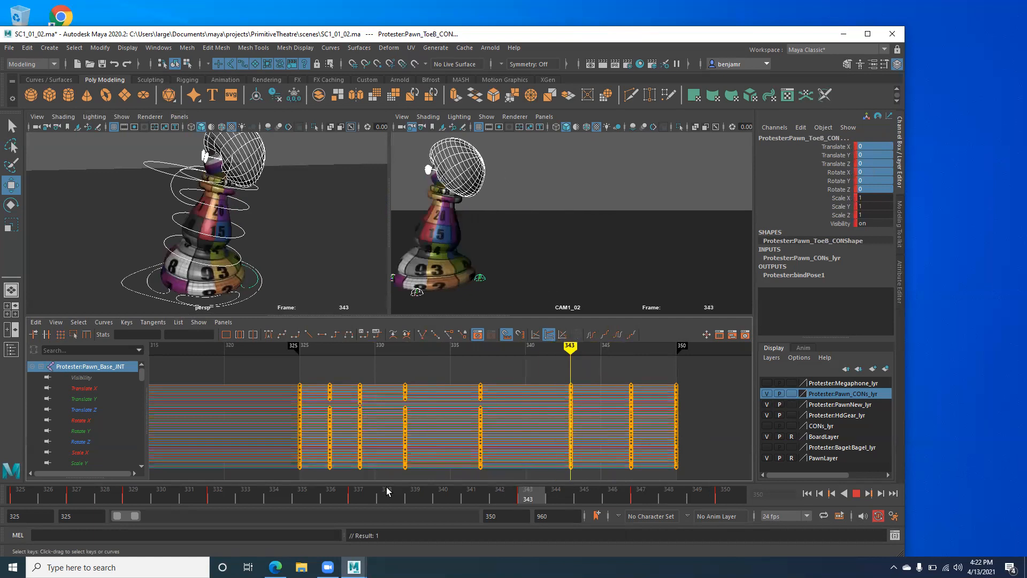
left_click_drag(387, 491, 7, 503)
Step back and forth through the keyed poses from frame 325 to frame 343 and compare the lean
key("period")
key("period")
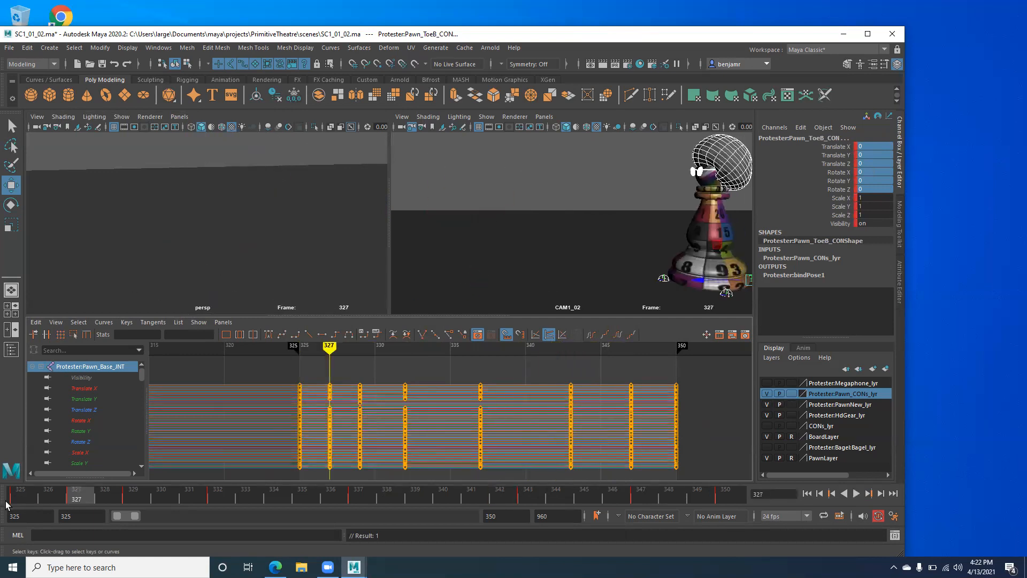
key("comma")
key("comma")
key("period")
key("period")
key("comma")
key("comma")
key("period")
key("period")
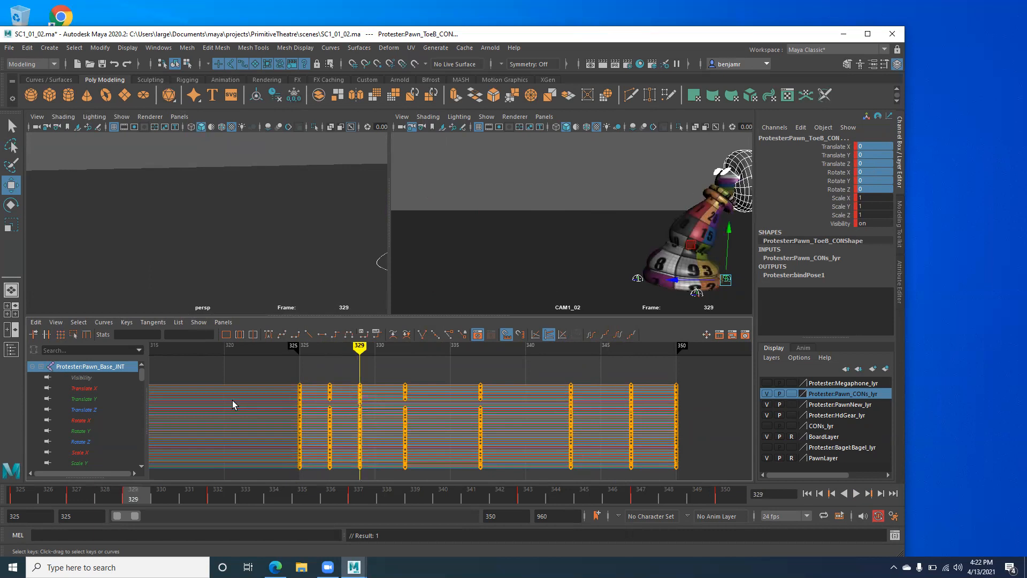
key("period")
key("period")
key("period")
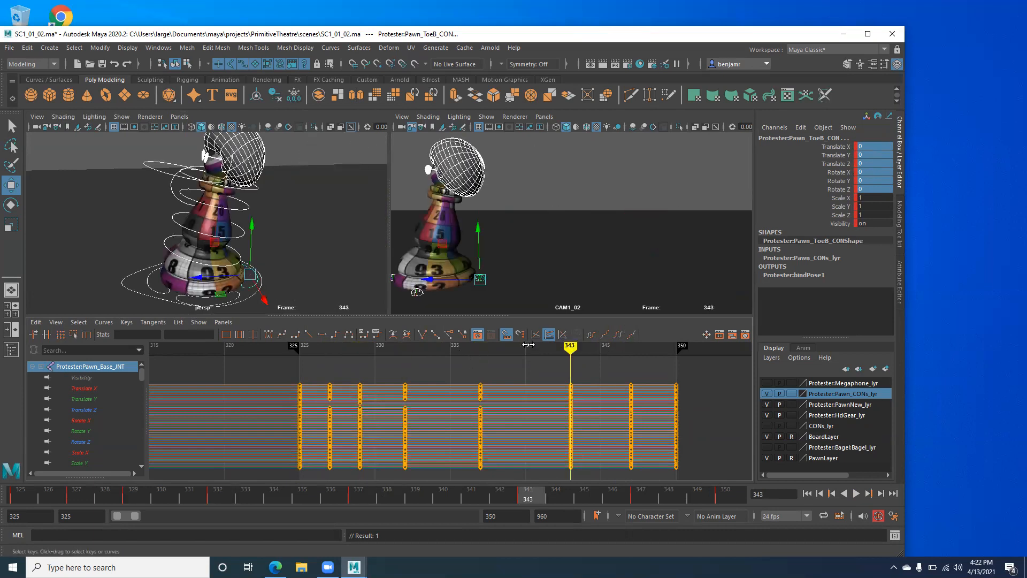
Move the selected controls' keys from frame 347 to frame 346
key("alt+period")
key("alt+period")
key("alt+period")
key("alt+period")
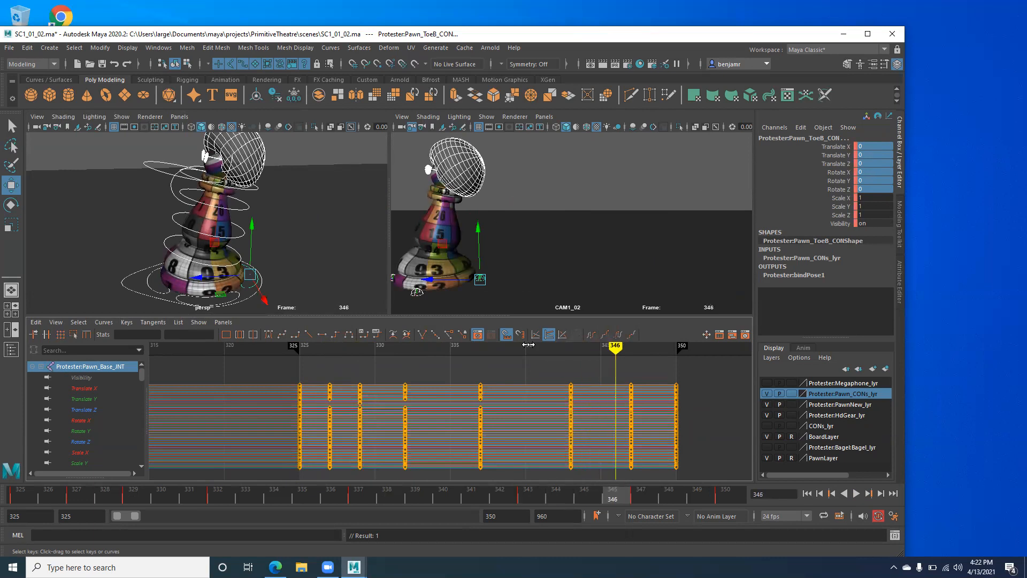
mouse_move(636, 463)
left_mouse_down()
mouse_move(644, 484)
mouse_move(635, 464)
left_mouse_up()
middle_click_drag(618, 378, 602, 374, "shift")
key("comma")
key("comma")
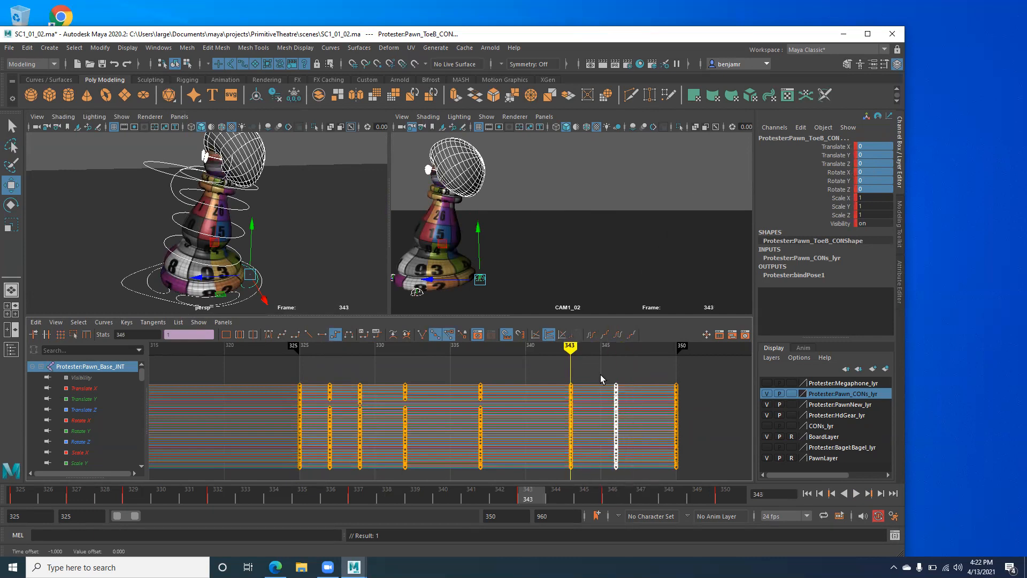
Select the pawn's base control and examine its keys between frames 325 and 350
right_click_drag(549, 395, 520, 421, "alt")
middle_click_drag(619, 377, 615, 369, "alt")
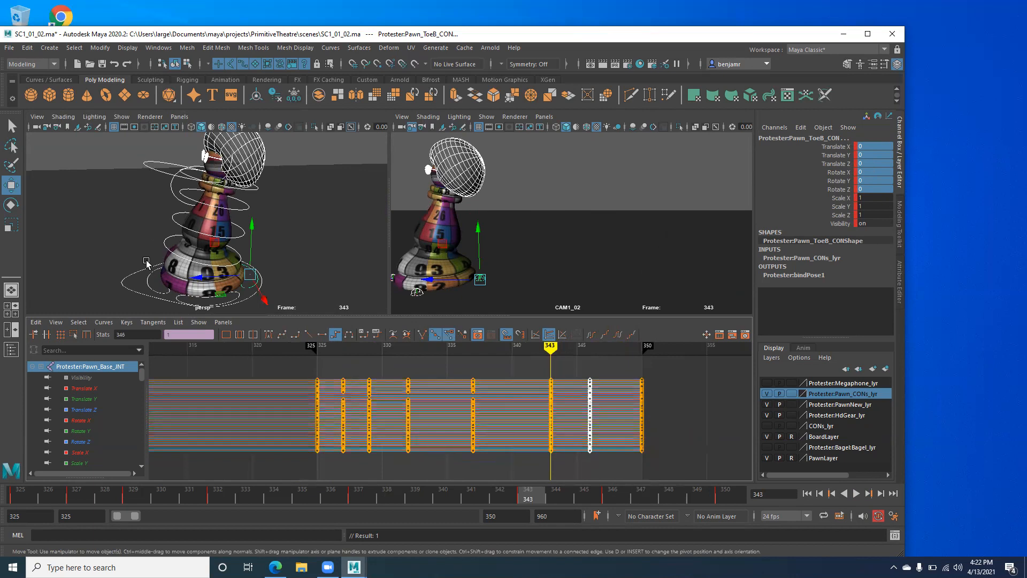
left_click(118, 286)
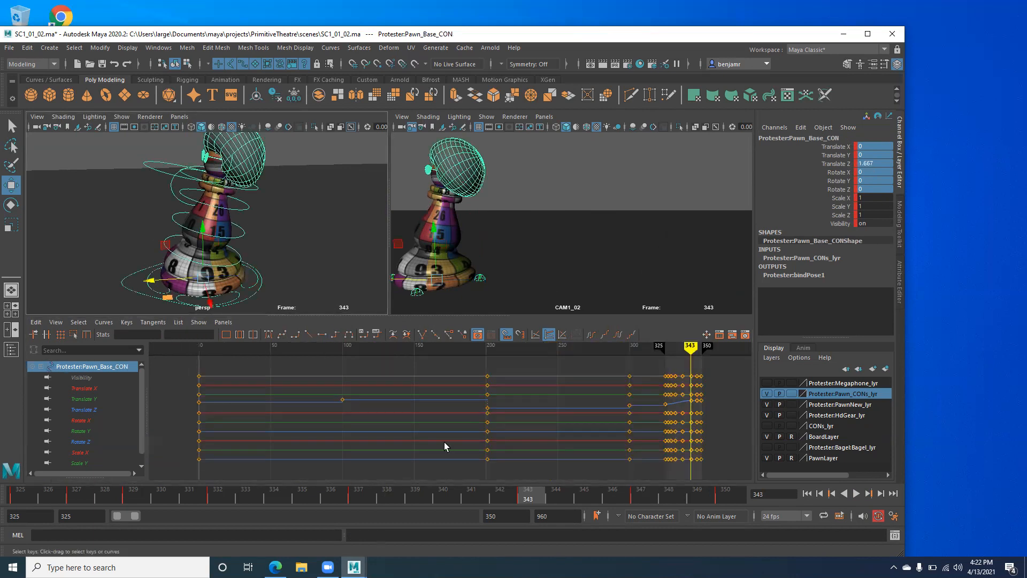
right_click_drag(414, 435, 429, 435, "alt+shift")
middle_click_drag(471, 421, 433, 417, "alt+shift")
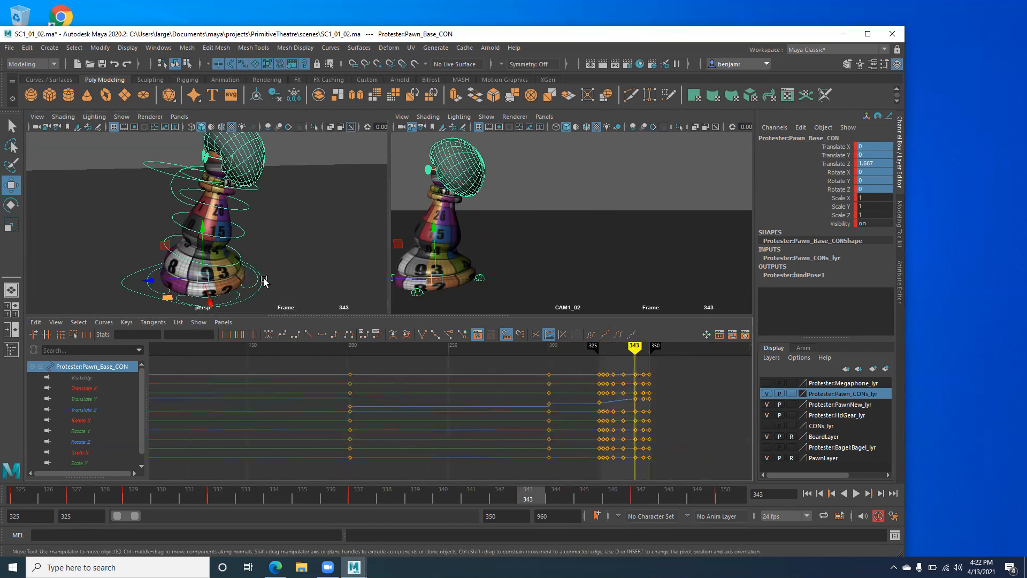
Select all objects in the Protester:Pawn_CONs_lyr layer and bring their keys between frames 325 and 350 into view
right_click(850, 396)
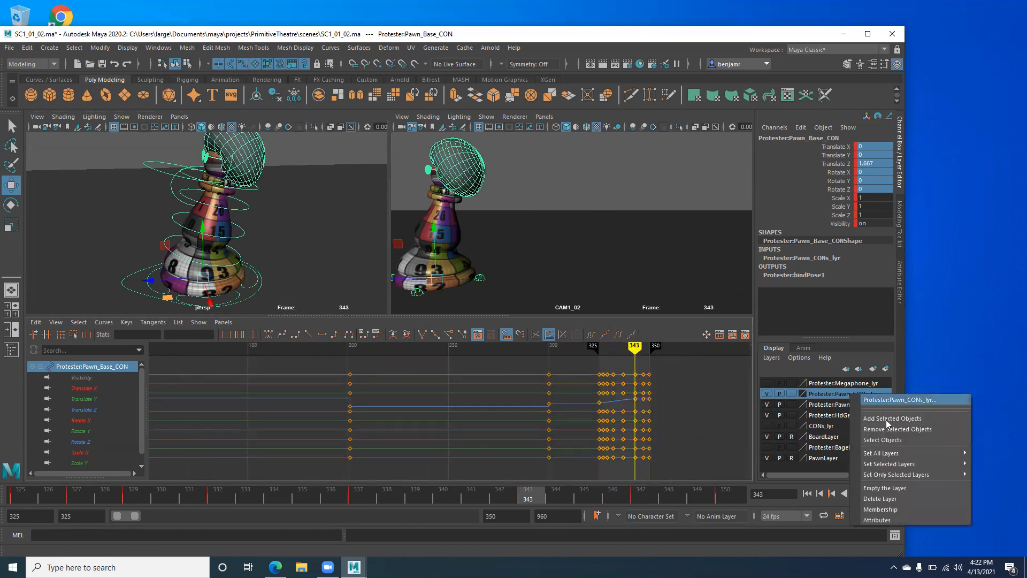
left_click(882, 440)
middle_click_drag(534, 405, 434, 419, "alt+shift")
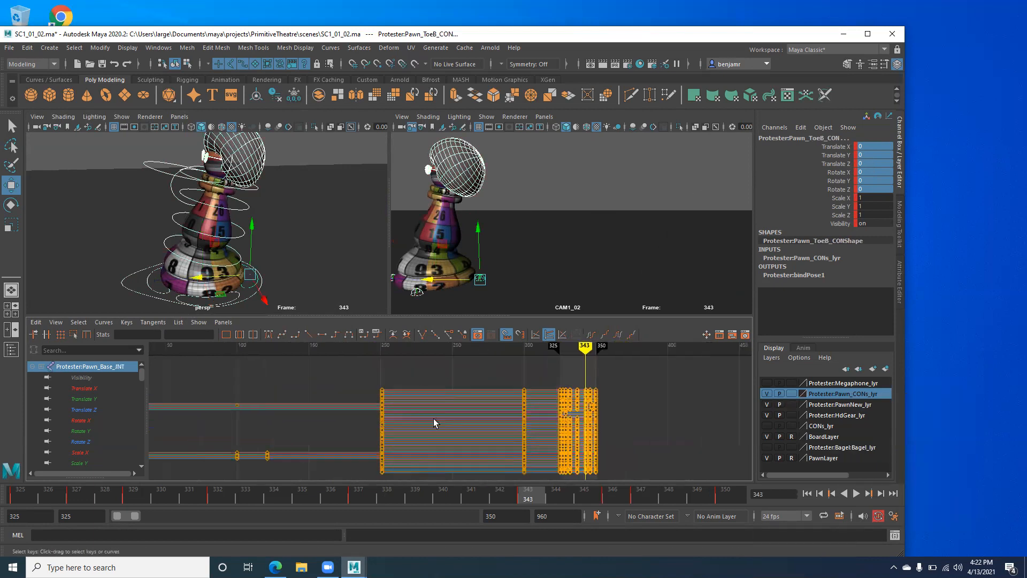
right_click_drag(474, 423, 543, 417, "alt+shift")
middle_click_drag(685, 409, 398, 378, "alt+shift")
right_click_drag(470, 390, 537, 388, "alt+shift")
middle_click_drag(540, 389, 430, 399, "alt+shift")
right_click_drag(429, 398, 443, 394, "alt")
scroll(464, 388, "down", 3)
middle_click_drag(484, 387, 471, 386, "alt+shift")
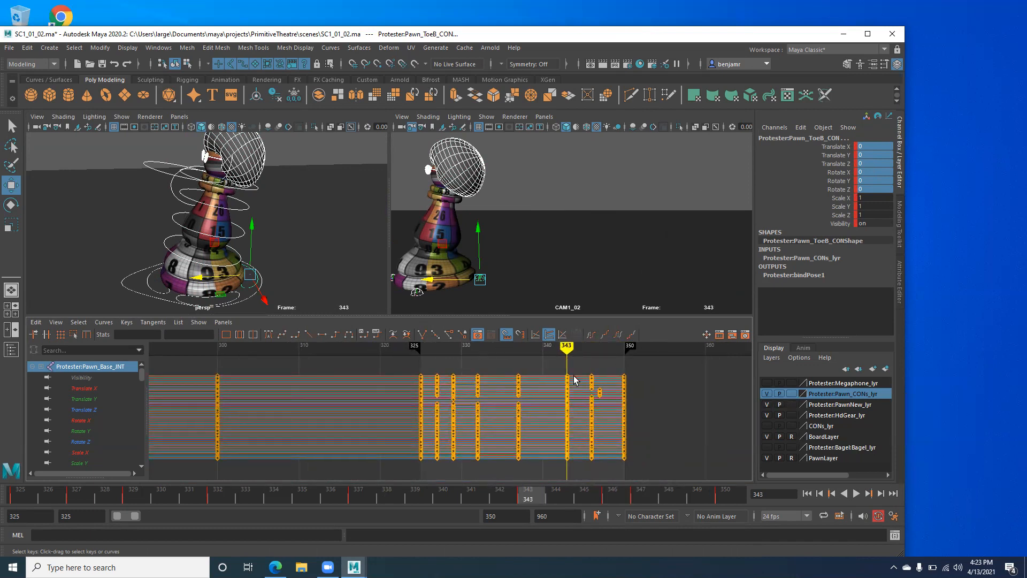
Move the stray keys left at frame 347 to frame 346, in line with the other controls' keys
key("period")
key("period")
key("comma")
key("comma")
key("comma")
key("period")
key("period")
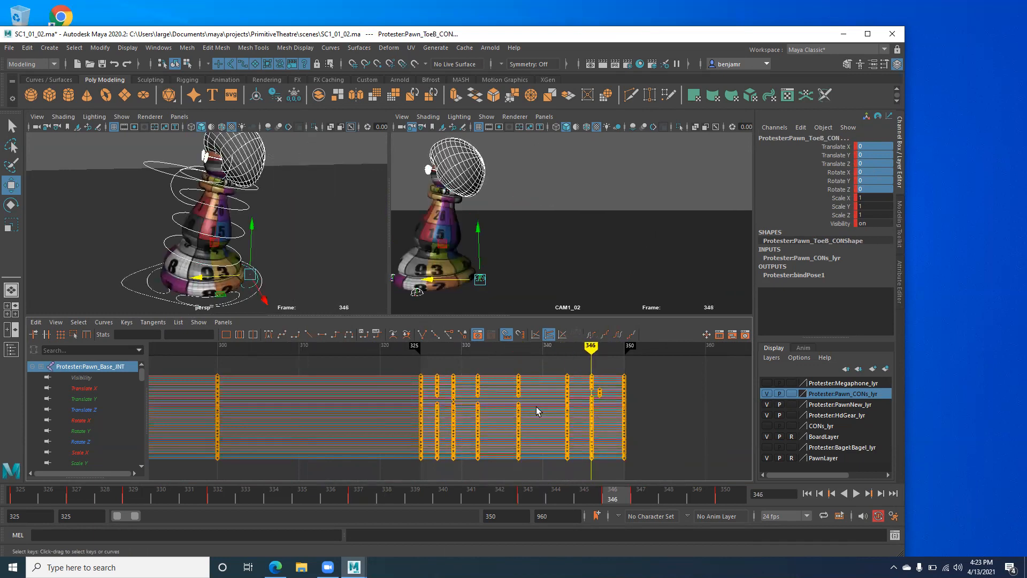
middle_click_drag(554, 422, 524, 417, "alt")
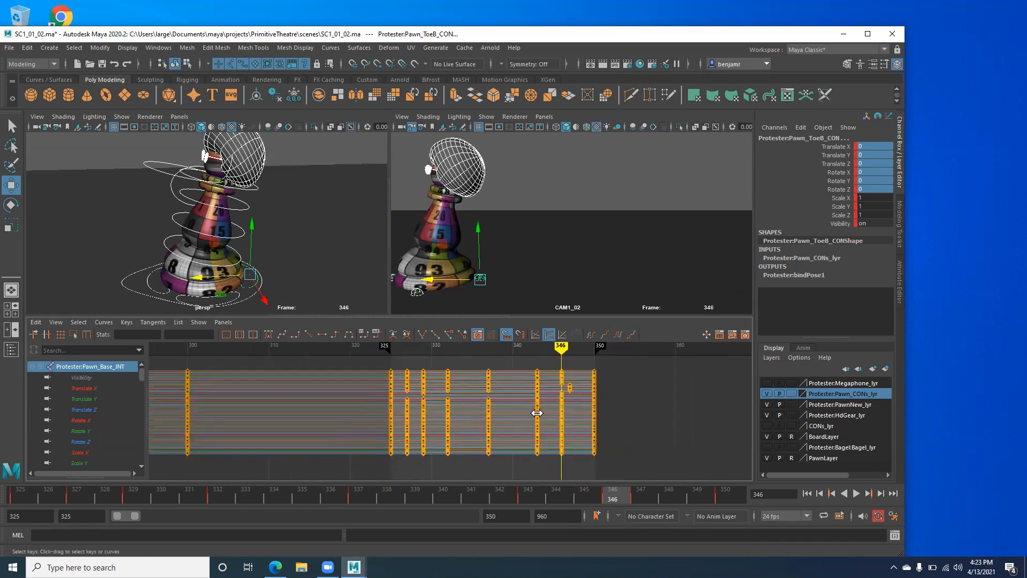
right_click_drag(536, 412, 624, 404, "alt")
left_click_drag(672, 360, 691, 406)
middle_click_drag(691, 406, 663, 413)
Compare the poses at frames 343 and 346, and move all the controls' keys from frame 346 to frame 347
key("comma")
key("period")
key("period")
key("comma")
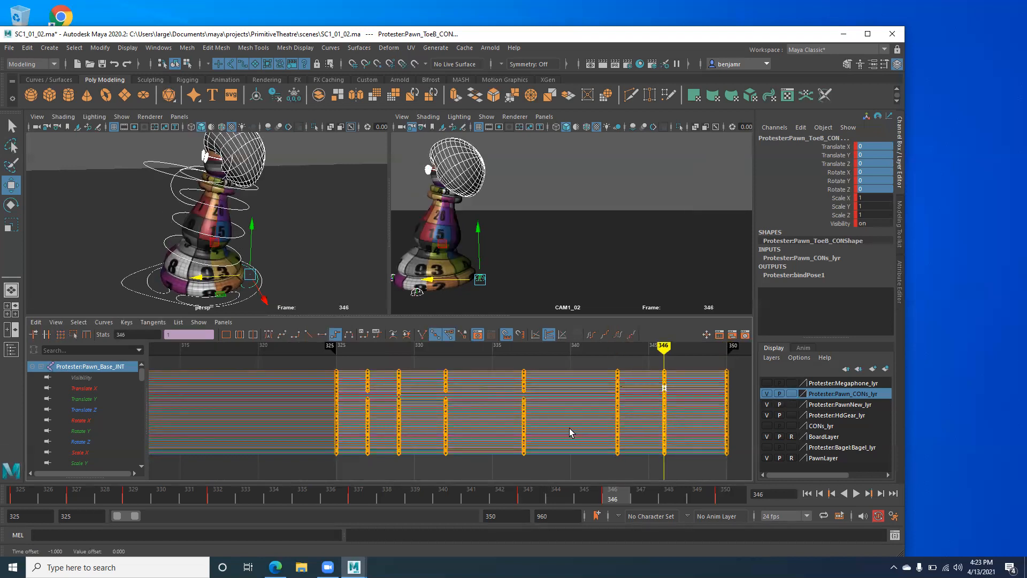
key("comma")
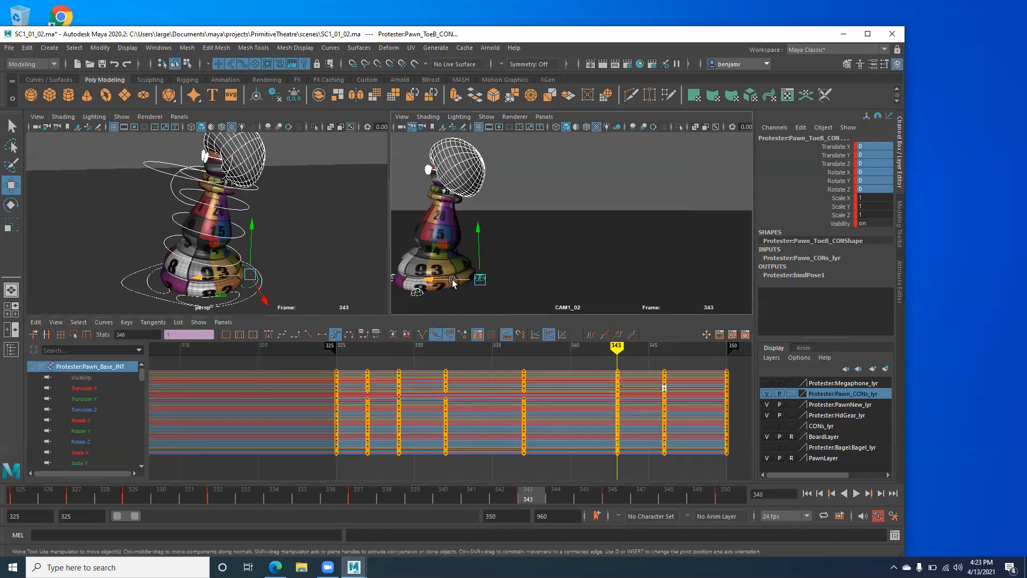
key("period")
key("comma")
key("period")
left_click_drag(652, 360, 678, 471)
key("w")
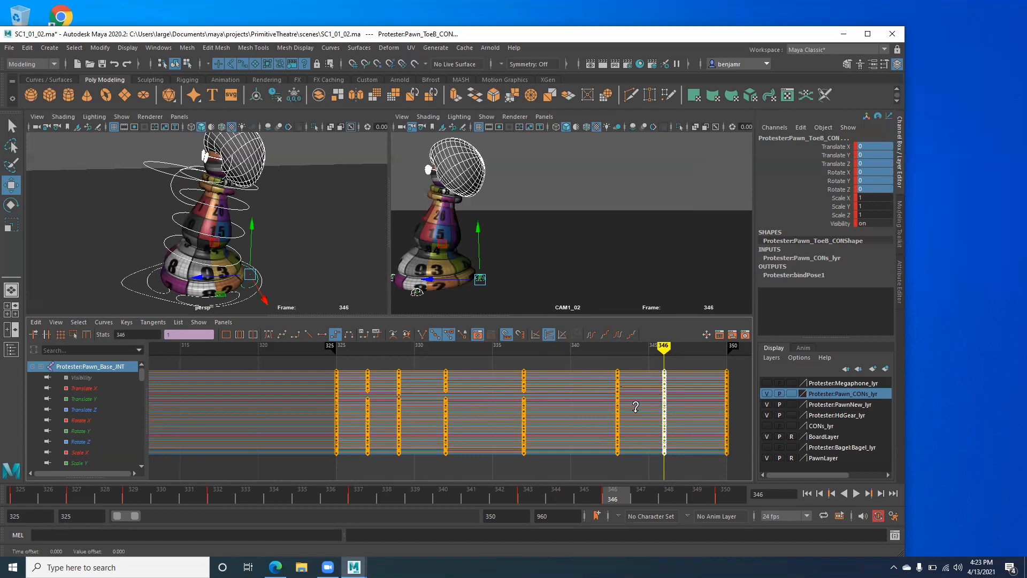
middle_click_drag(643, 413, 649, 413)
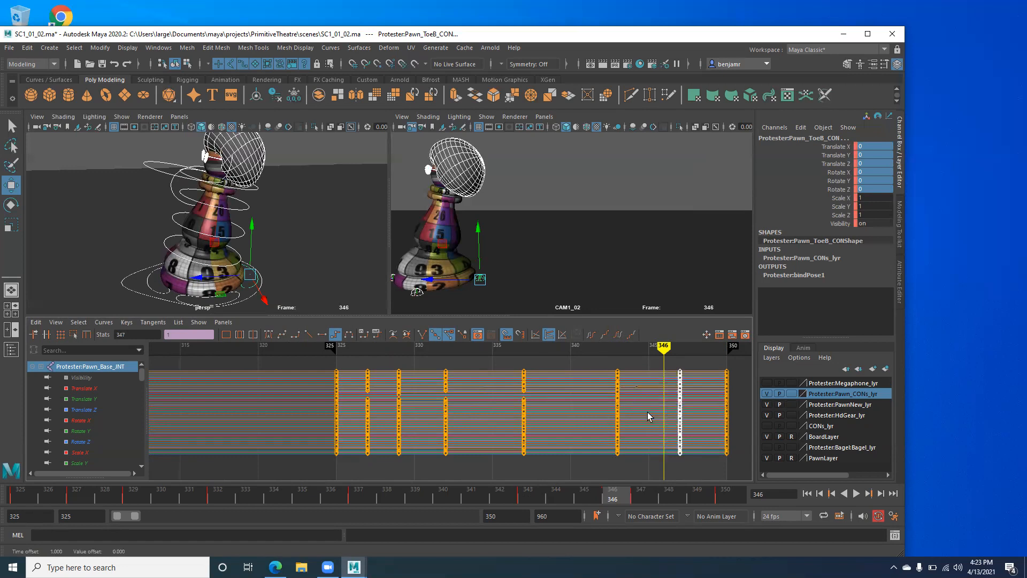
Compare the neighbouring key poses and try to bend the pawn forward from its waist control at frame 347, with Rotate X at 20.21
key("period")
key("comma")
key("period")
key("comma")
key("period")
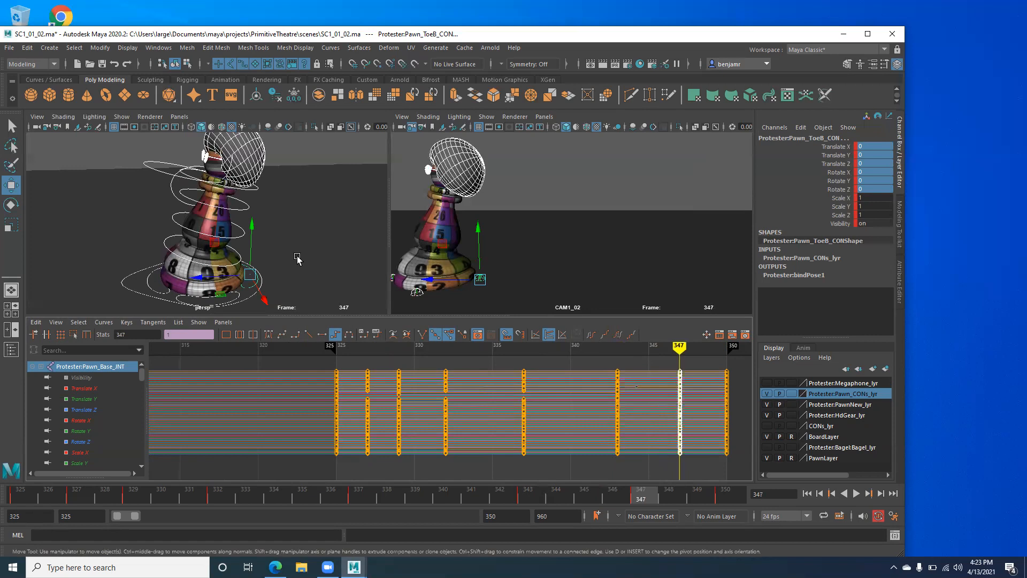
left_click(166, 249)
key("e")
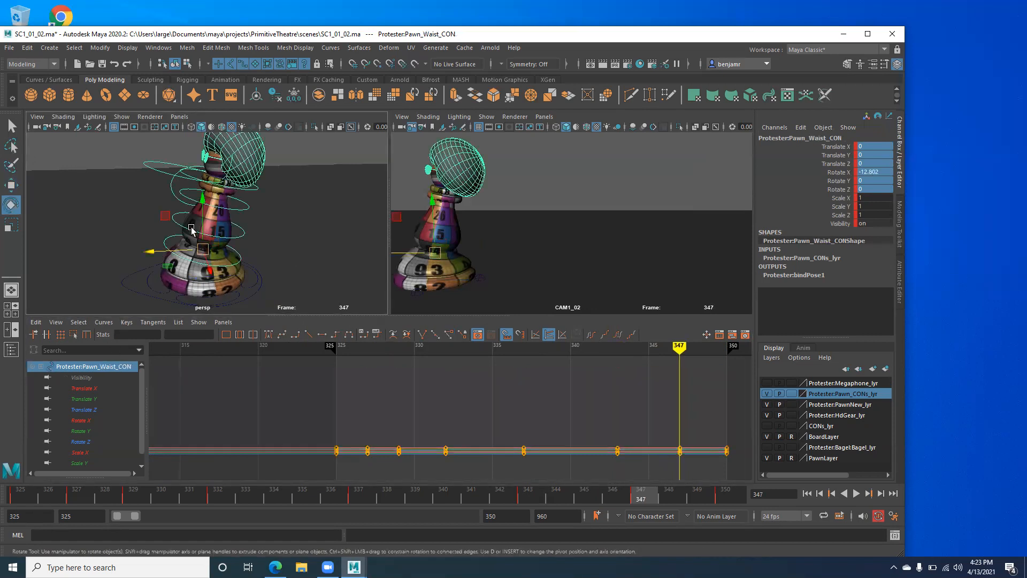
left_click_drag(172, 215, 153, 252)
key("w")
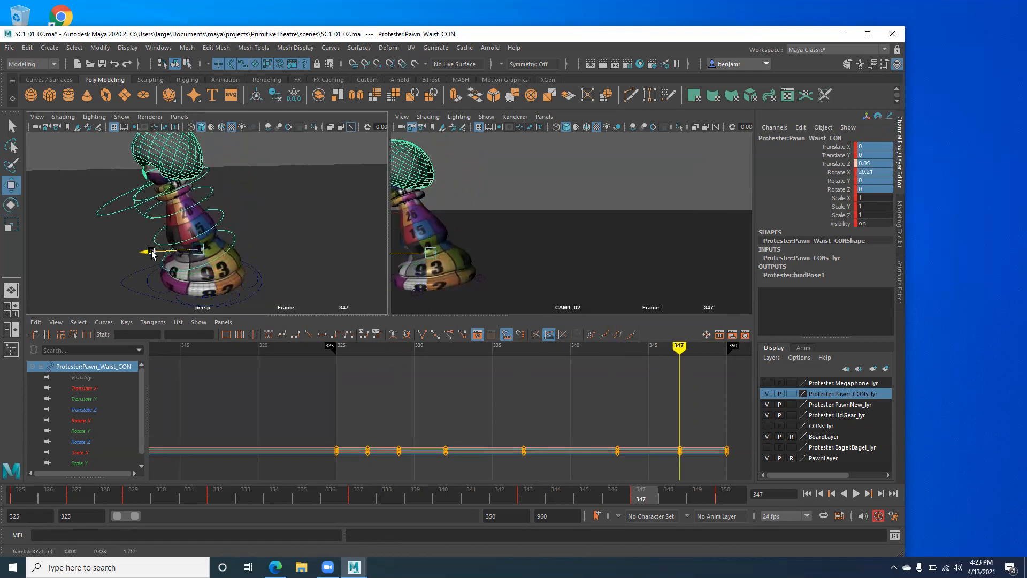
Undo the waist control's move and forward rotation at frame 347
left_click(215, 212)
key("ctrl+z")
key("ctrl+z")
key("ctrl+z")
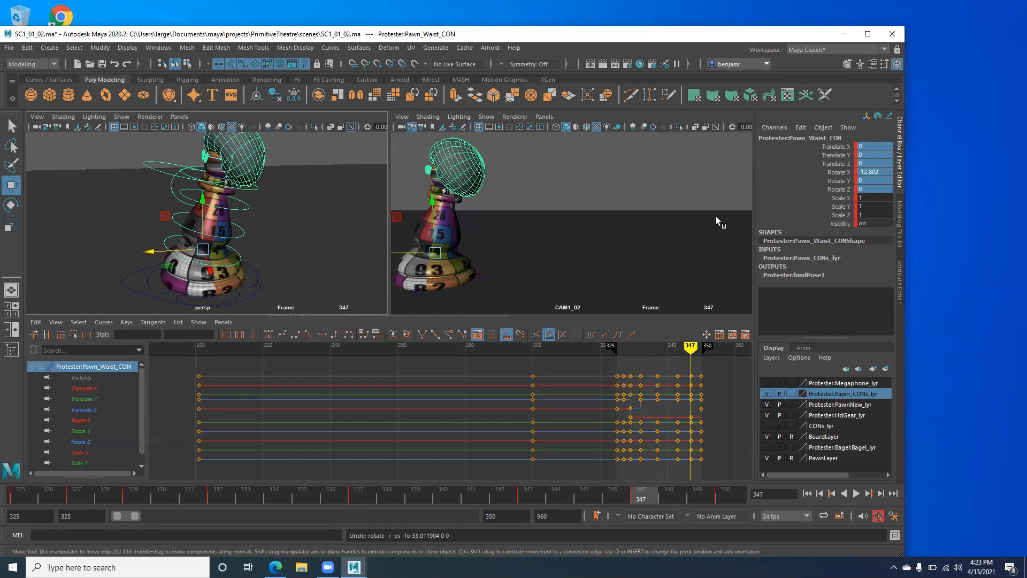
double_click(870, 172)
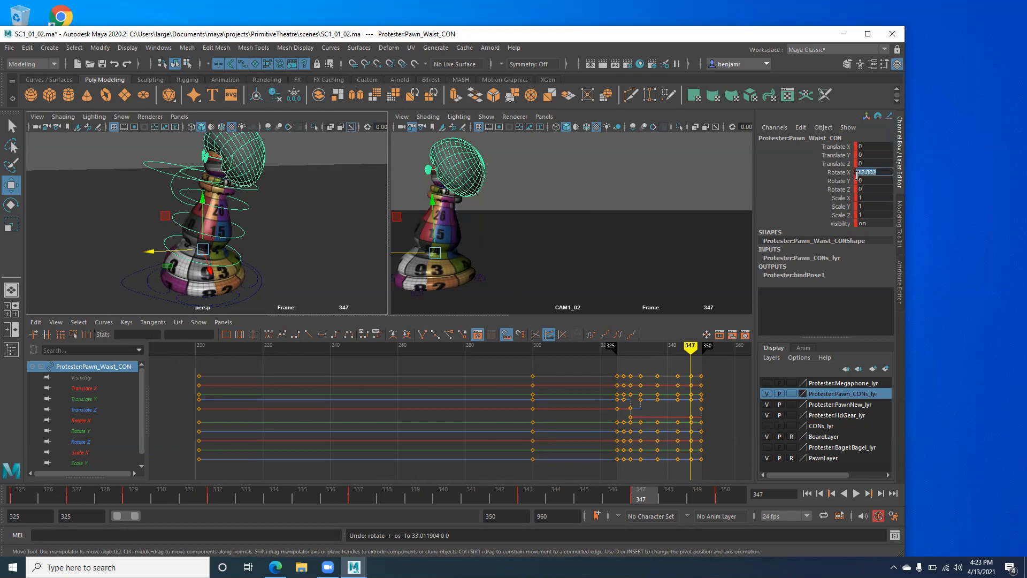
key("BackSpace")
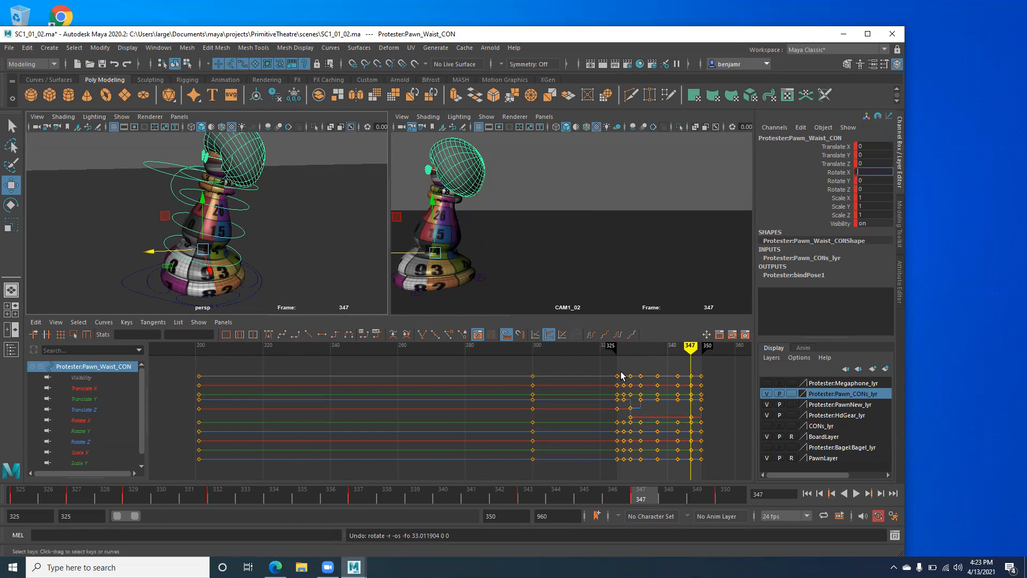
left_click(591, 388)
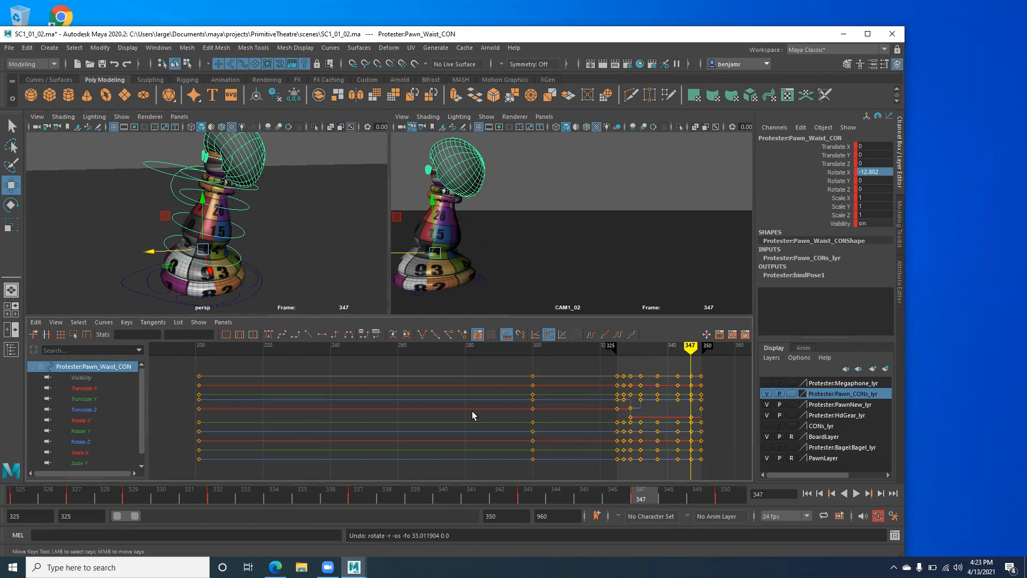
Select the pawn's chest, neck and waist controls together and bring their keys between frames 325 and 350 into view
left_click(241, 247)
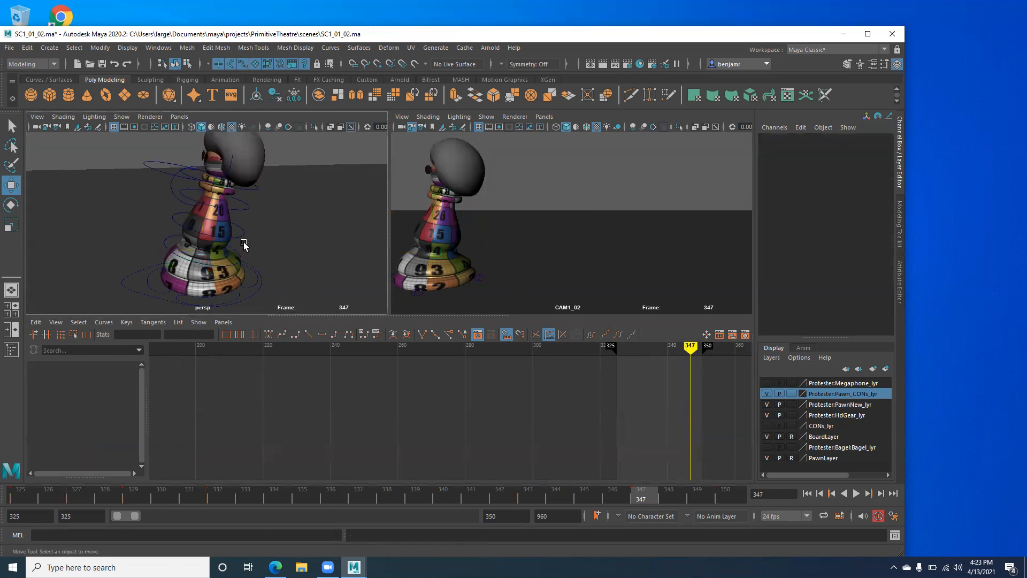
left_click(242, 243)
left_click(245, 211)
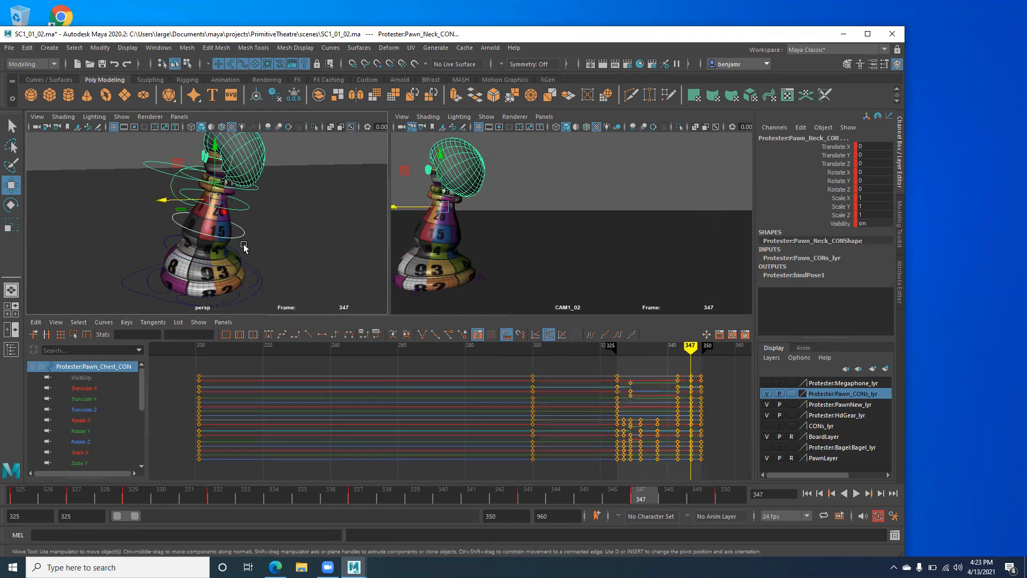
left_click(240, 258)
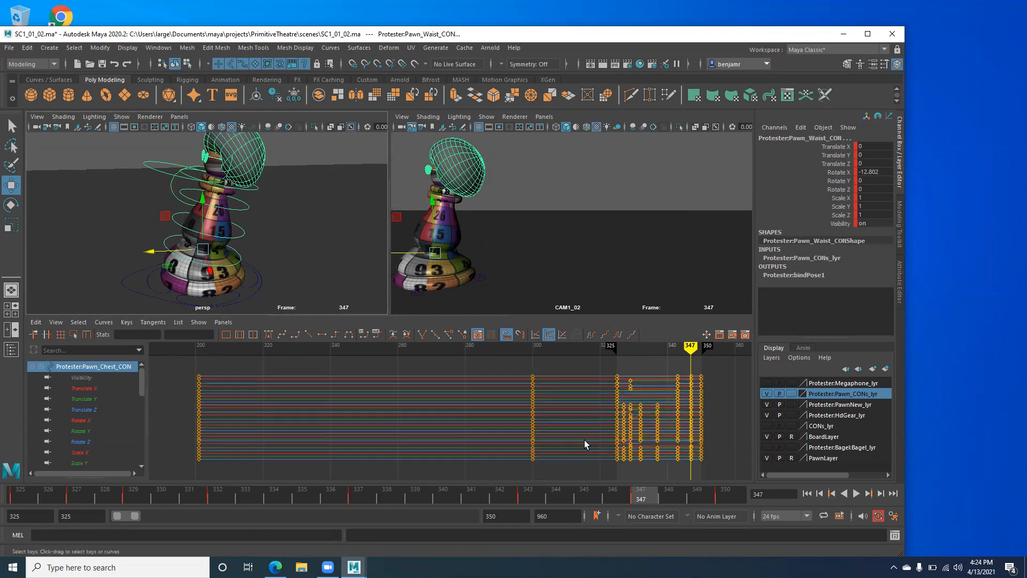
middle_click_drag(623, 402, 447, 405, "alt")
scroll(542, 402, "up", 3)
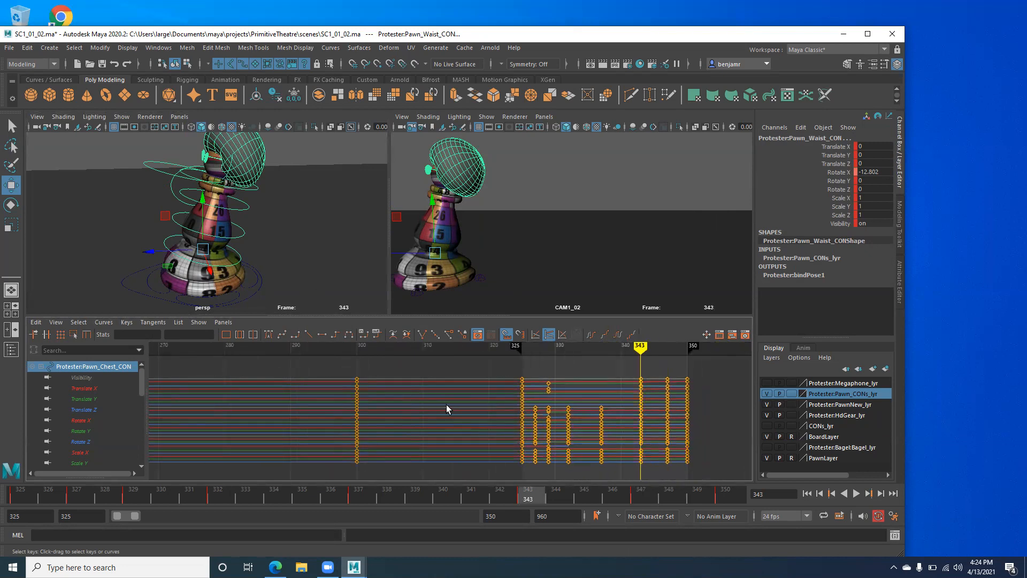
Fill in the missing keys of the chest, neck and waist controls at frames 327, 329, 332 and 337
key("period")
key("comma")
key("comma")
key("comma")
key("comma")
key("comma")
key("period")
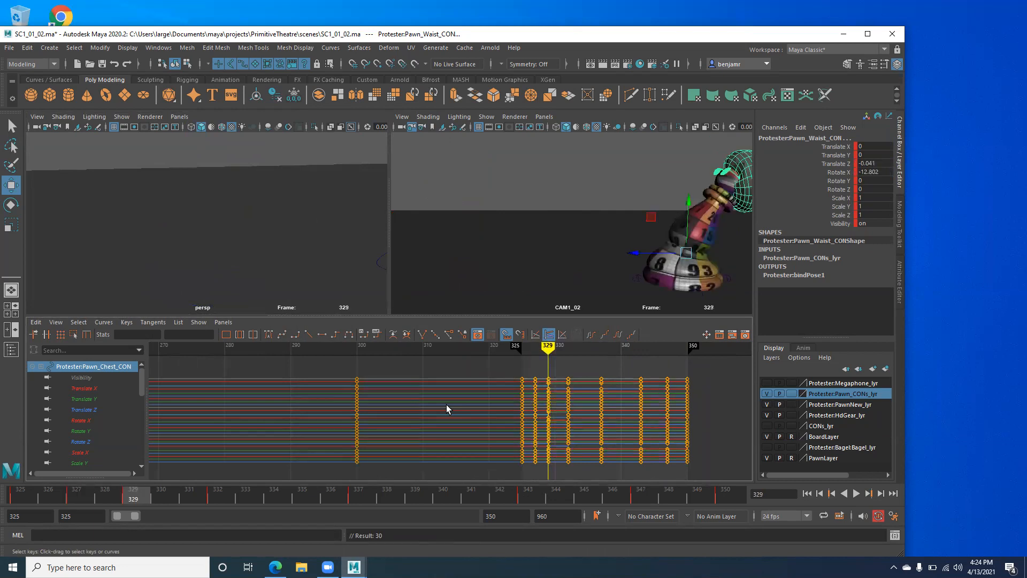
key("period")
key("period")
key("period")
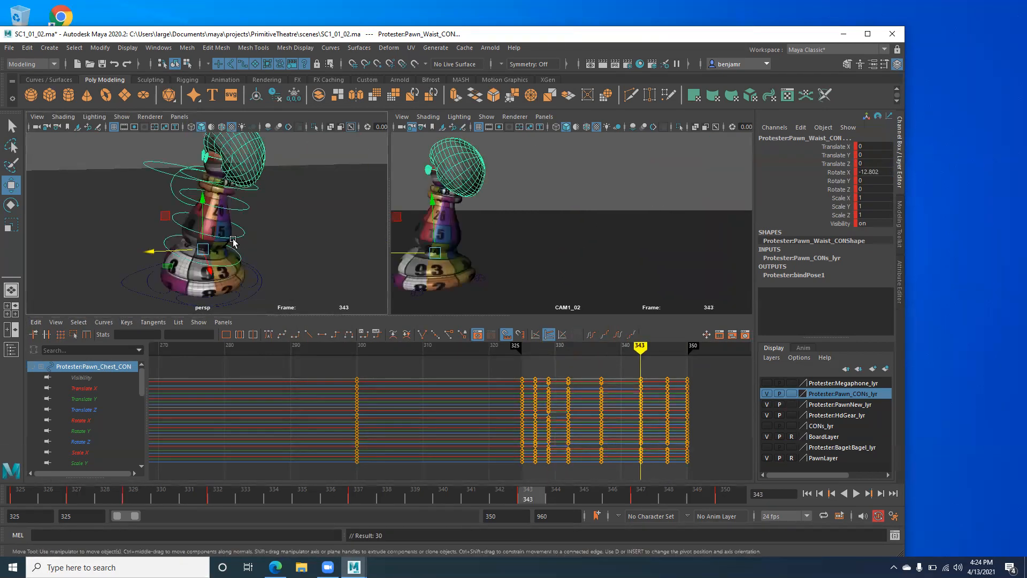
Set Rotate X of the chest, neck and waist controls to 0 at frame 347 and key the pose
key("period")
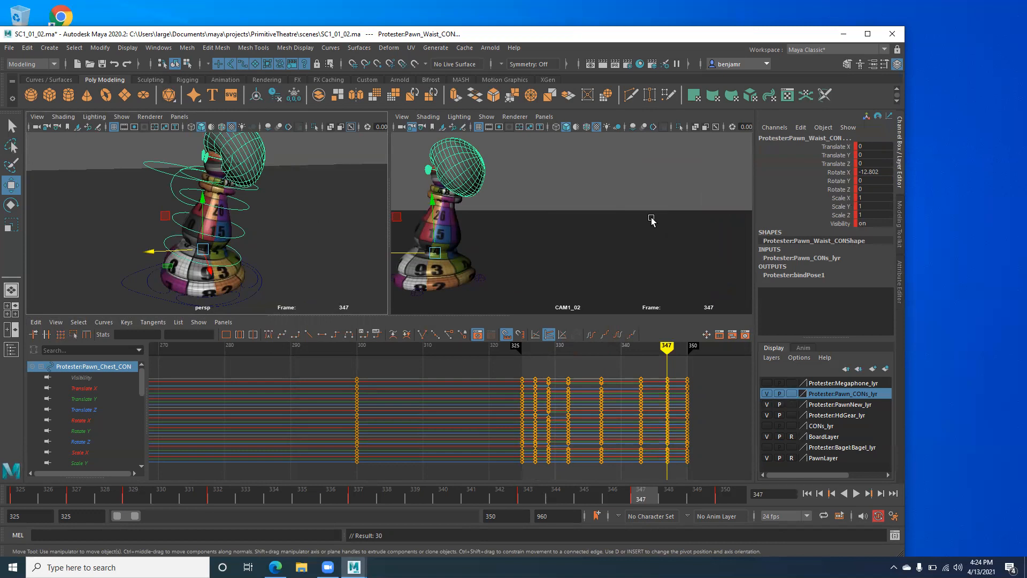
double_click(875, 172)
type("0")
key("Return")
key("e")
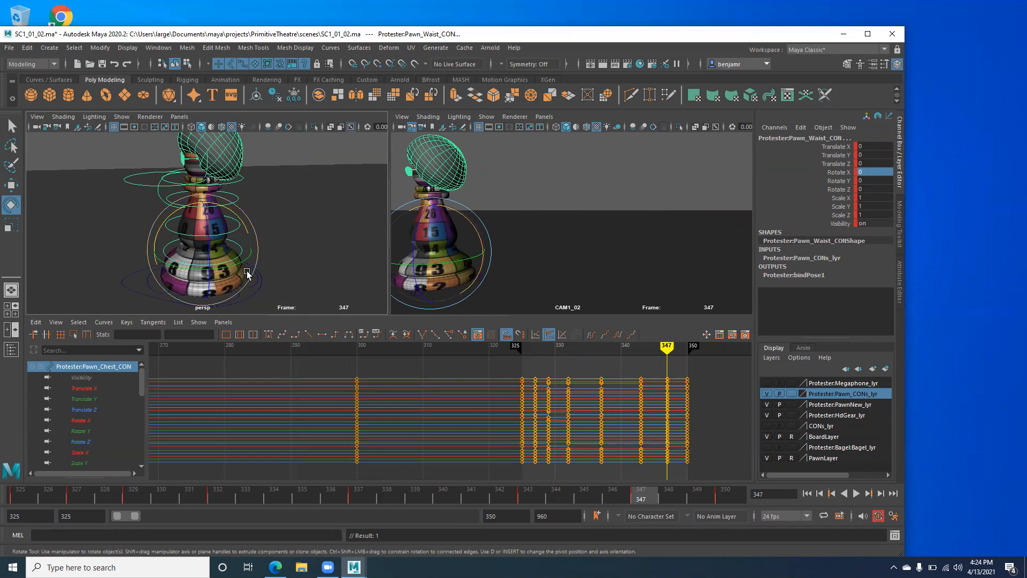
Rotate the waist, chest, neck and head controls together into a forward bend at frame 347, with Rotate X at about 20.7
left_click(63, 219)
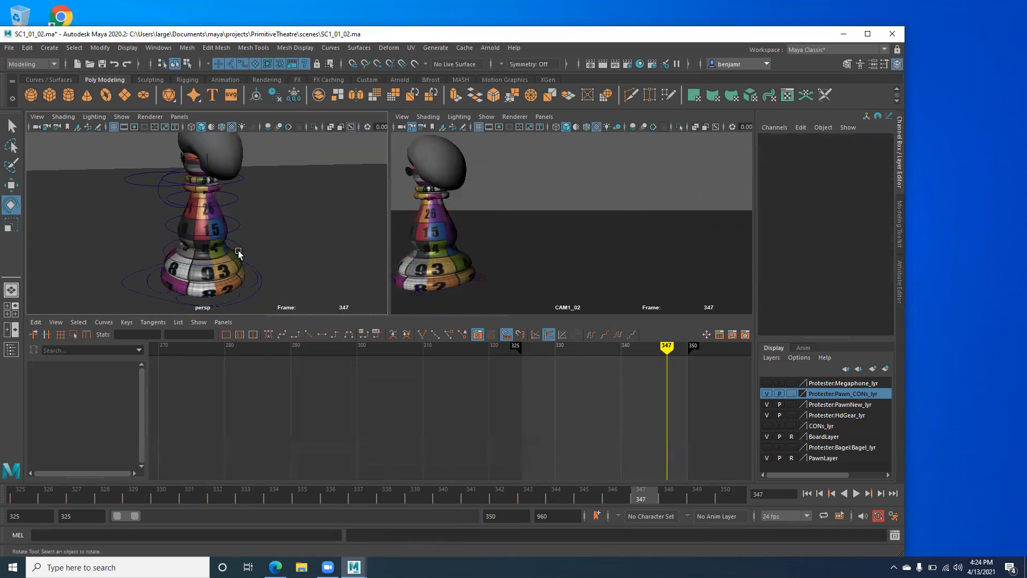
left_click(238, 256)
key("w")
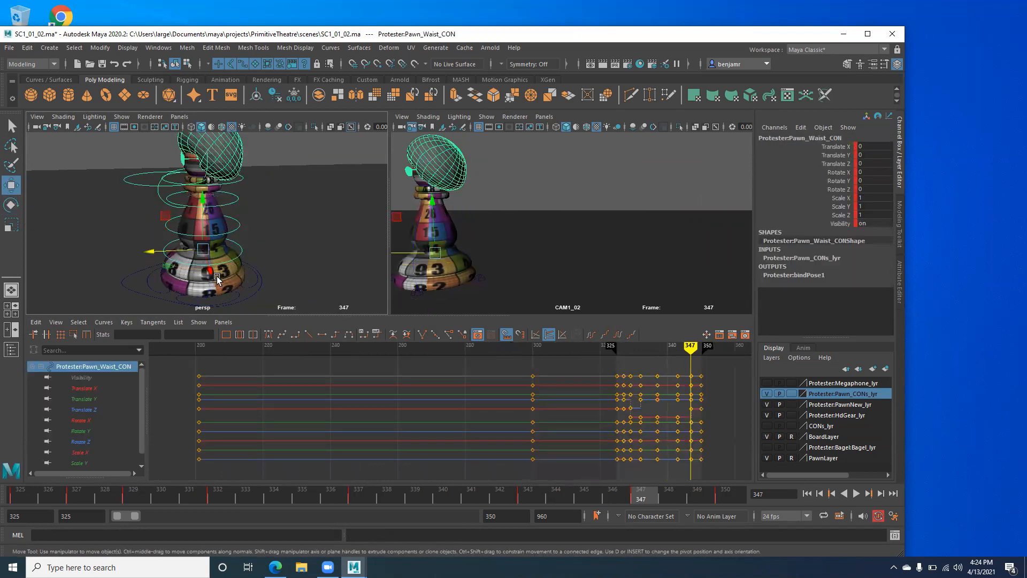
left_click(238, 225, "shift")
left_click(232, 201, "shift")
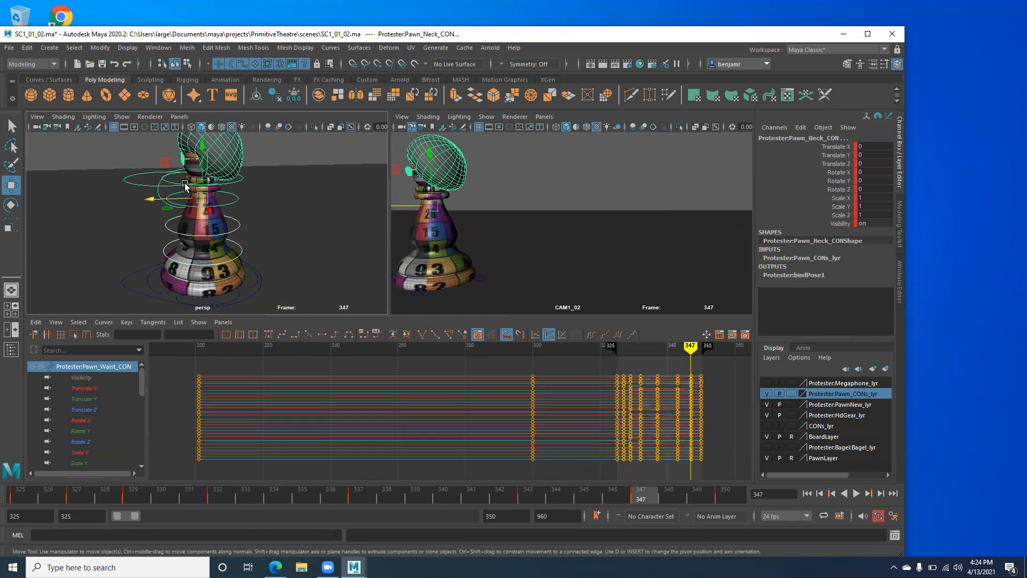
left_click(240, 183, "shift")
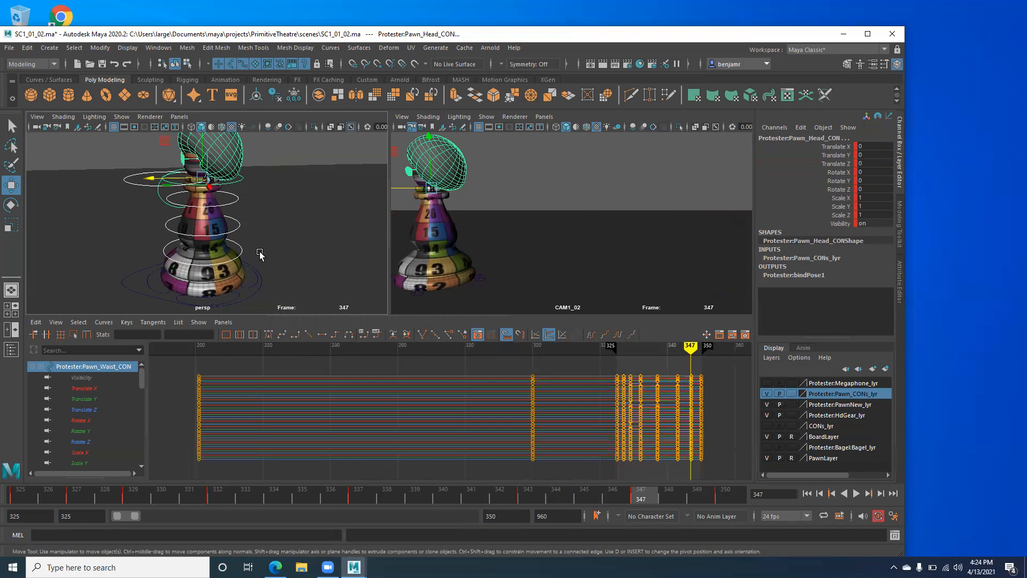
key("e")
left_click_drag(155, 169, 120, 166)
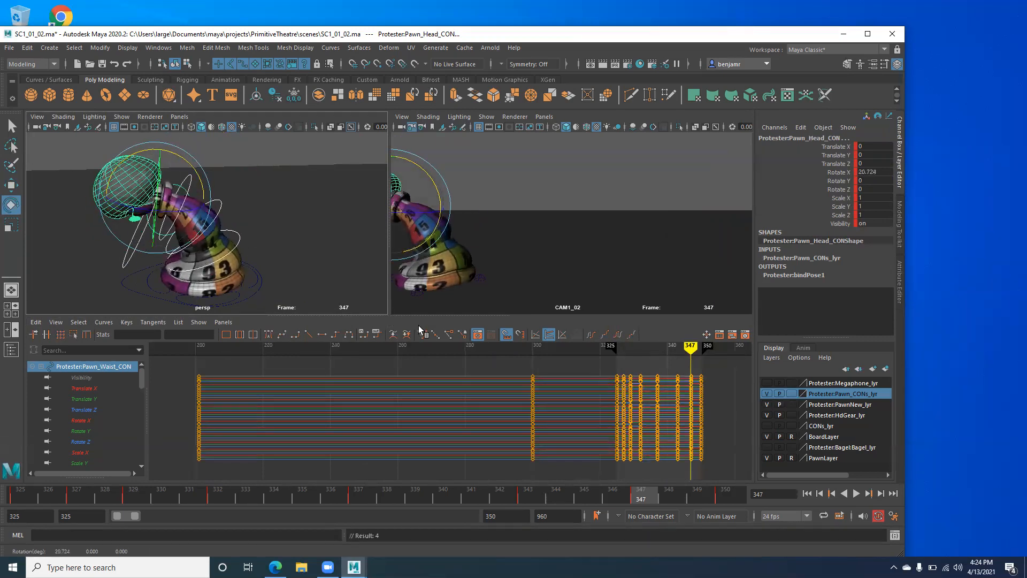
Play and scrub the animation between frames 325 and 350 to review the stop and the forward bend
key("alt+v")
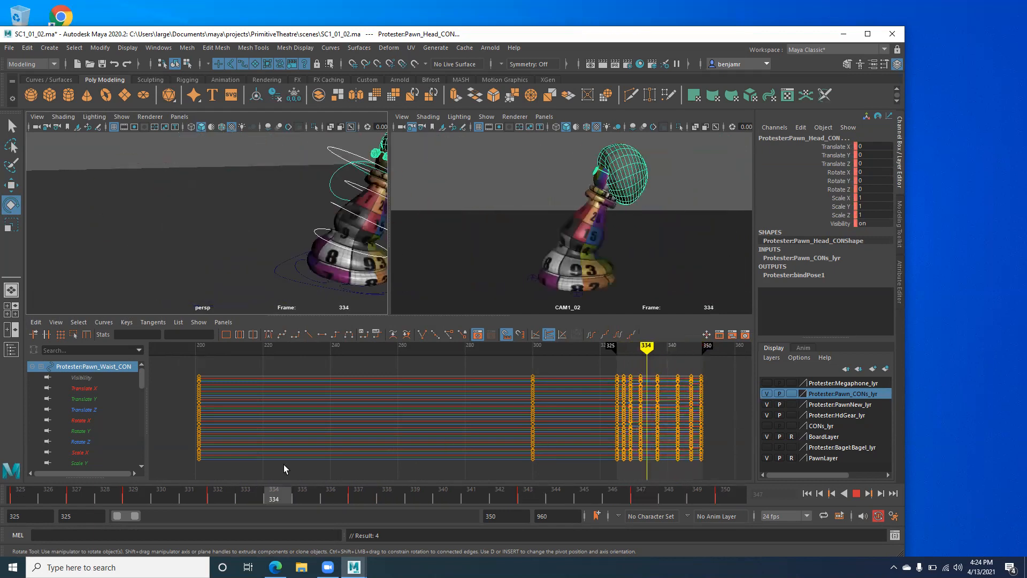
key("Escape")
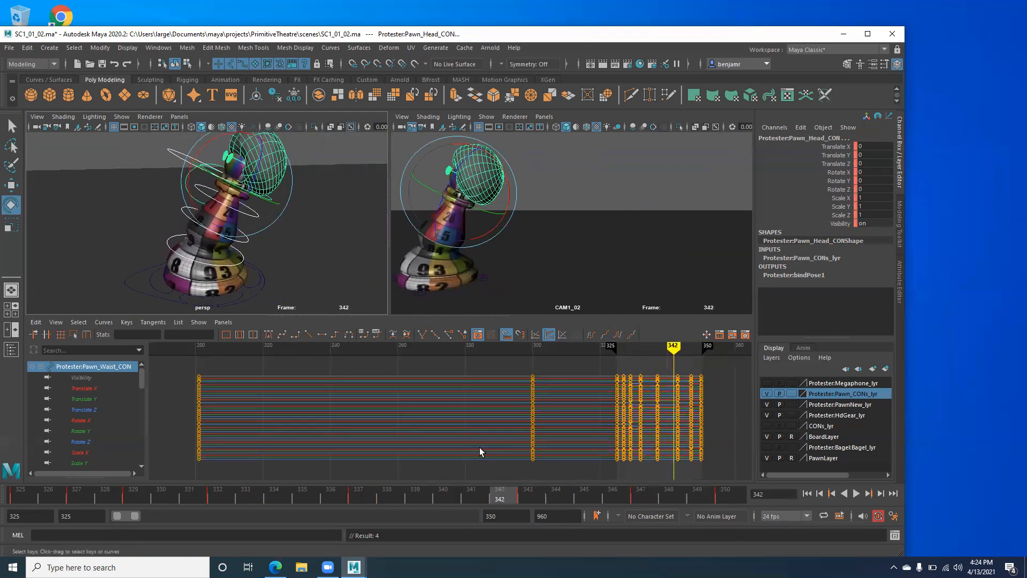
key("alt+v")
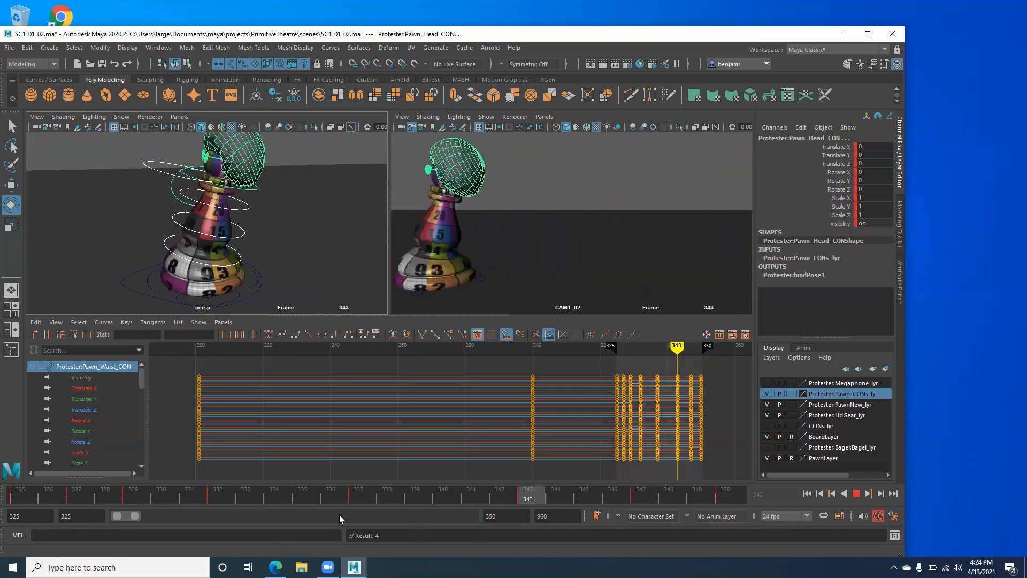
left_click_drag(720, 520, 587, 527)
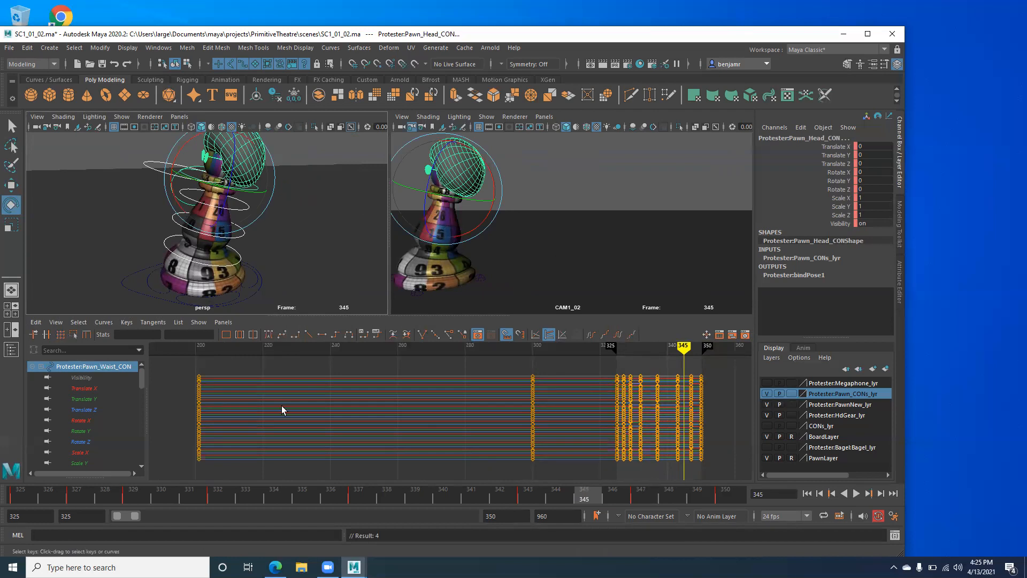
key("alt+v")
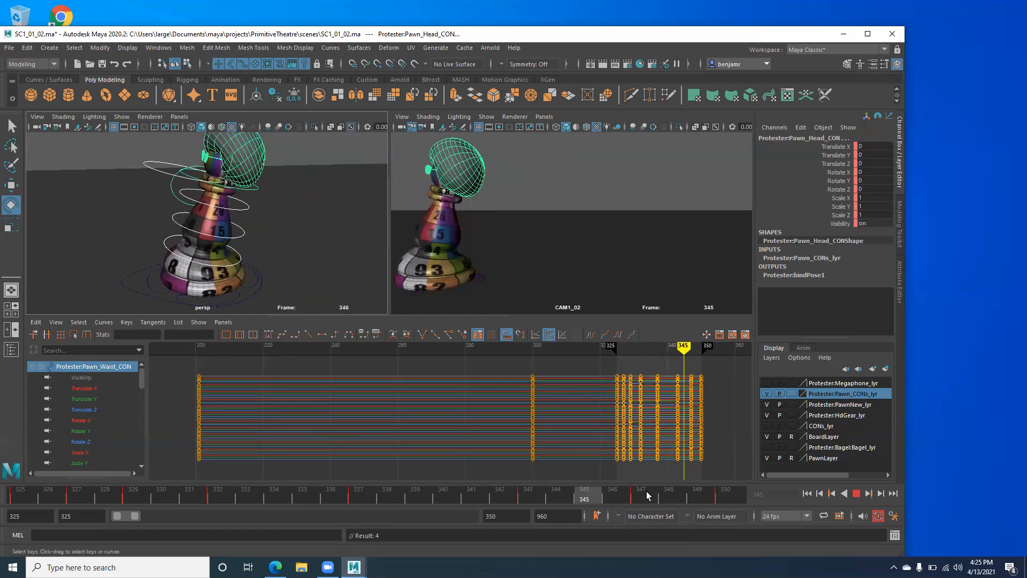
left_click(682, 489)
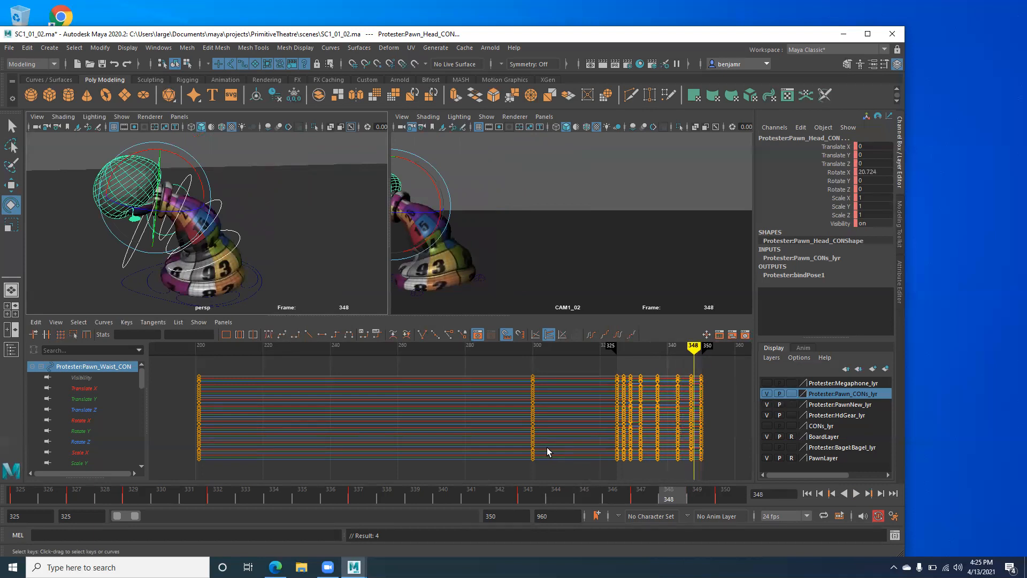
Frame the controls' keys between frames 325 and 350 in the graph, select those at frame 347 and return to that frame
middle_click_drag(503, 427, 338, 416, "alt")
scroll(419, 416, "down", 5)
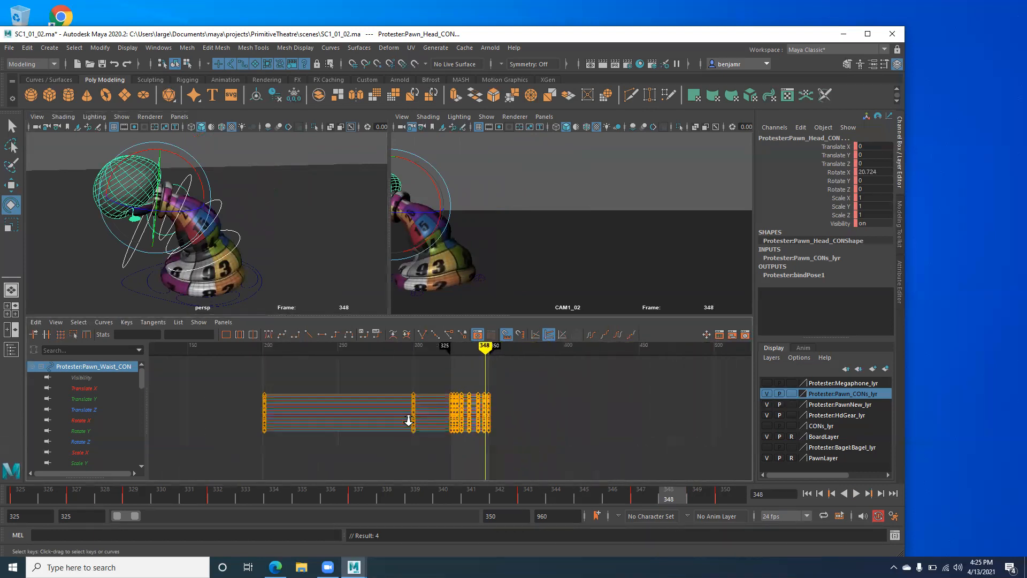
right_click_drag(412, 425, 445, 429, "alt+shift")
middle_click_drag(445, 428, 408, 405, "alt+shift")
right_click_drag(408, 406, 434, 419, "alt+shift")
middle_click_drag(434, 415, 390, 411, "alt")
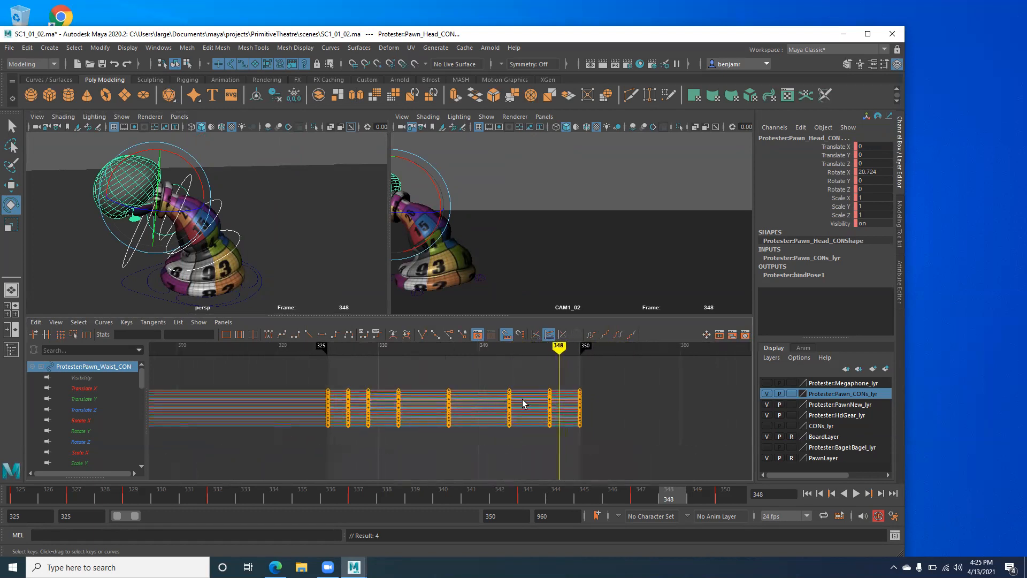
left_click_drag(533, 368, 555, 448)
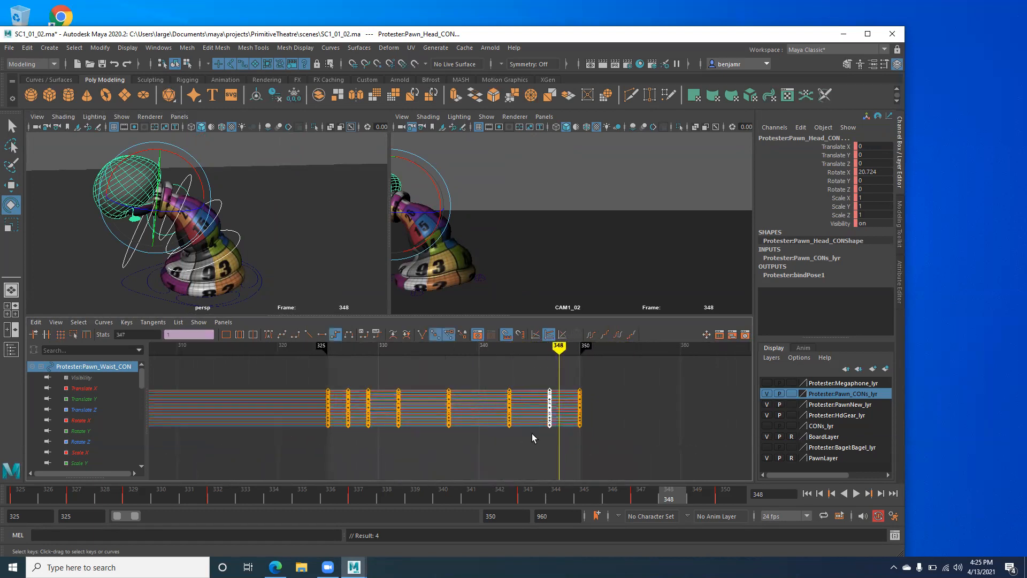
key("comma")
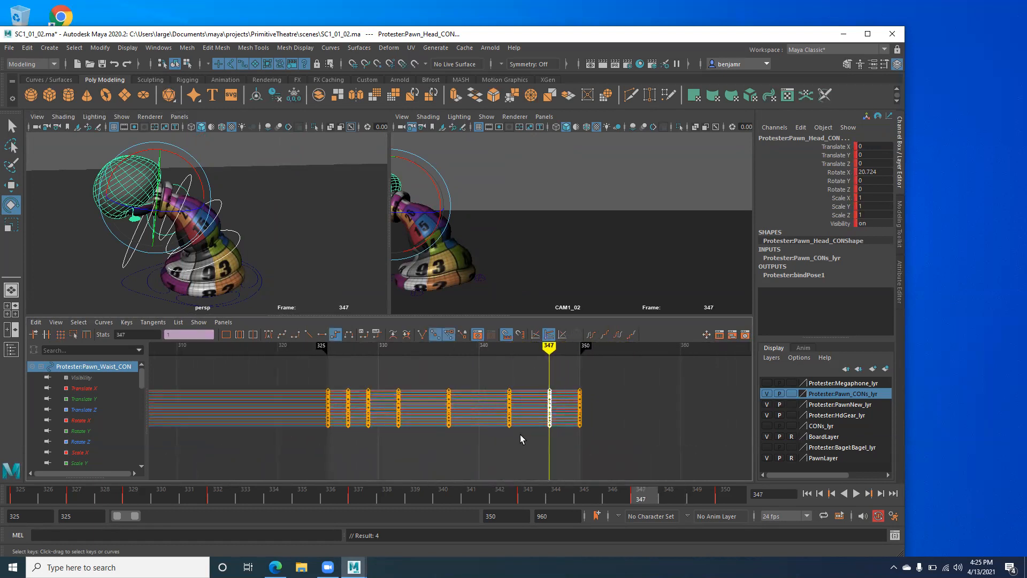
Raise the waist control's Rotate X key at frame 347 to 26.255 and play the animation
left_click(236, 243)
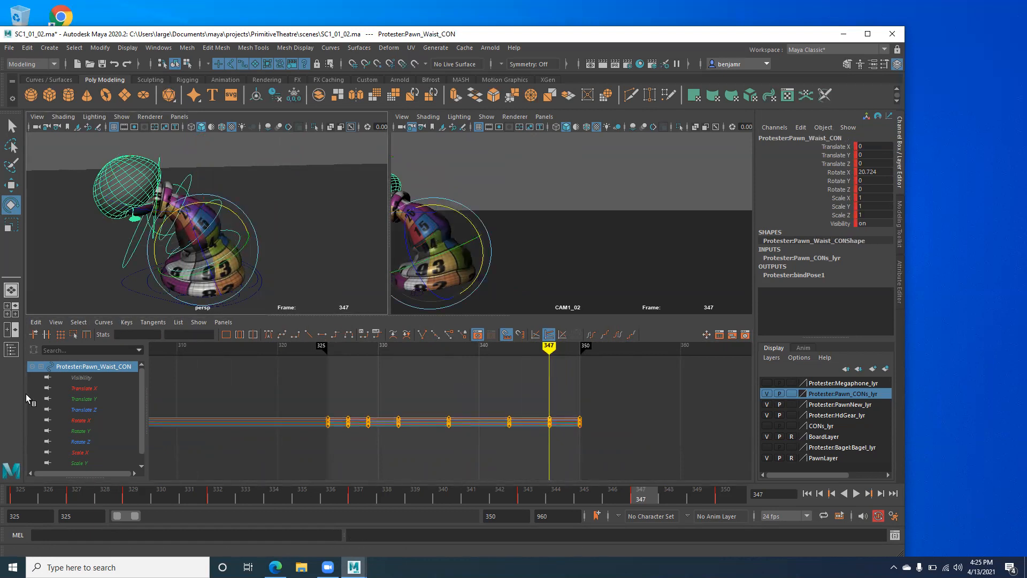
left_click(80, 421)
right_click_drag(415, 421, 460, 388, "alt")
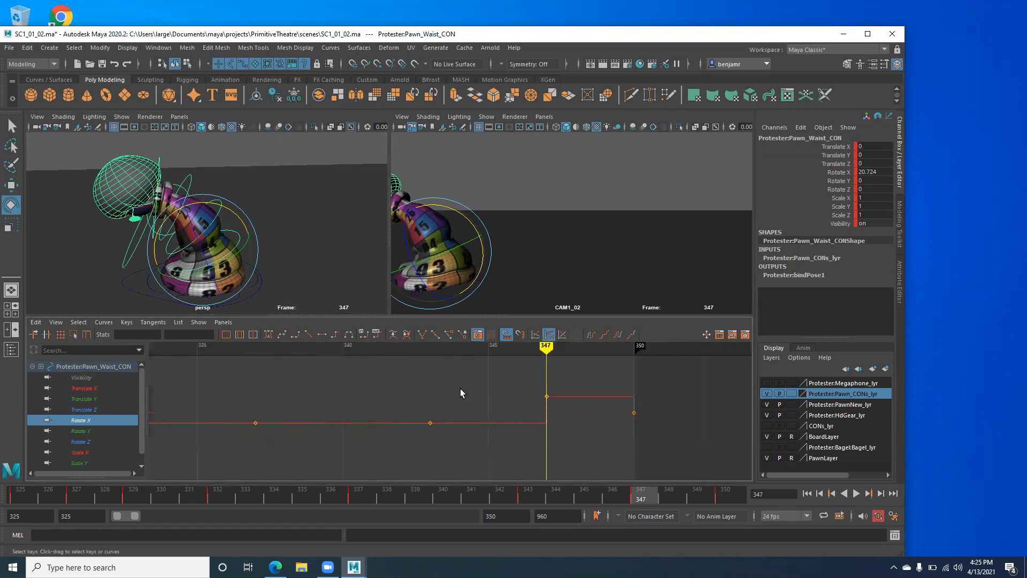
left_click_drag(514, 374, 571, 401)
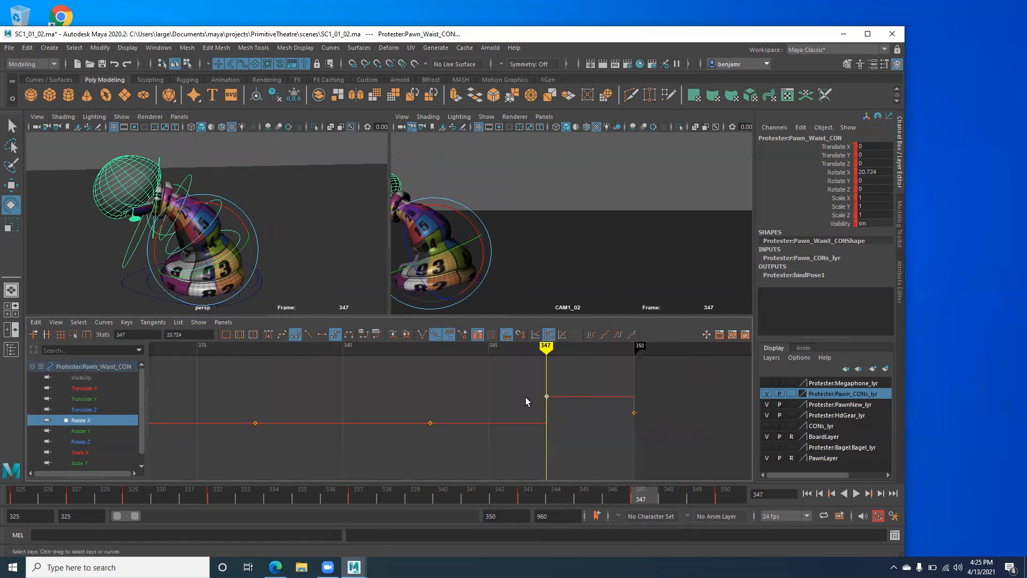
middle_click_drag(552, 380, 552, 378, "shift")
mouse_move(545, 381)
middle_mouse_down("shift")
mouse_move(608, 380)
mouse_move(448, 380)
mouse_move(600, 380)
mouse_move(552, 385)
middle_mouse_up("shift")
mouse_move(546, 377)
middle_mouse_down("shift")
mouse_move(543, 451)
mouse_move(540, 325)
mouse_move(556, 465)
mouse_move(551, 390)
mouse_move(541, 413)
mouse_move(536, 373)
middle_mouse_up("shift")
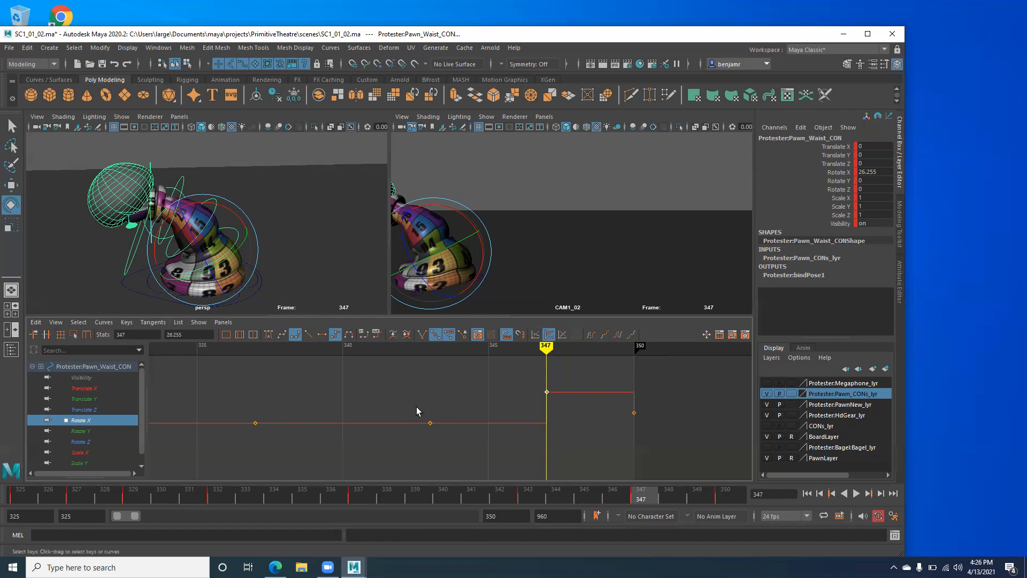
key("alt+v")
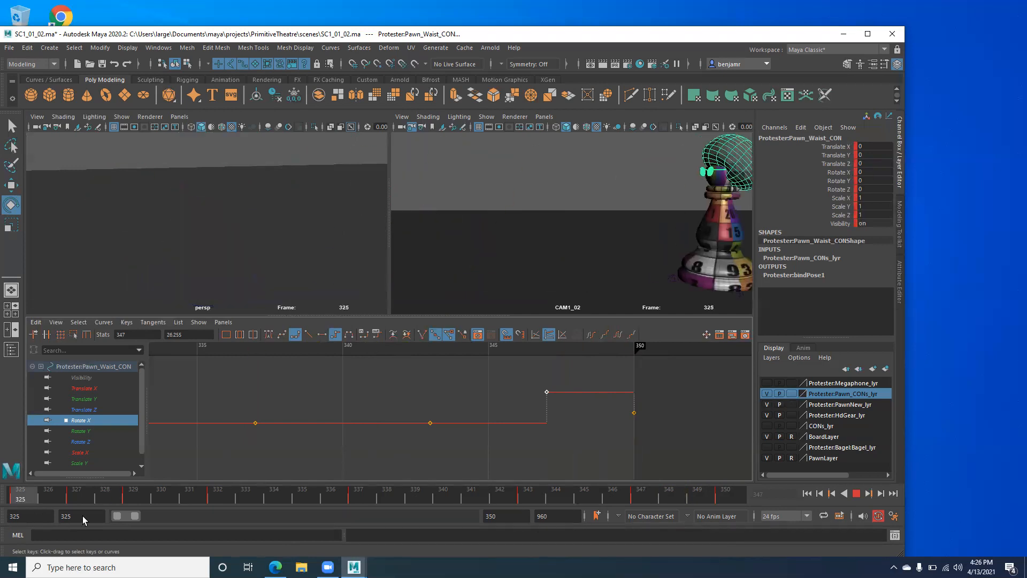
Play and scrub the animation from frame 325 to 350 to review the glide, stop, forward bend and upright settle
key("alt+v")
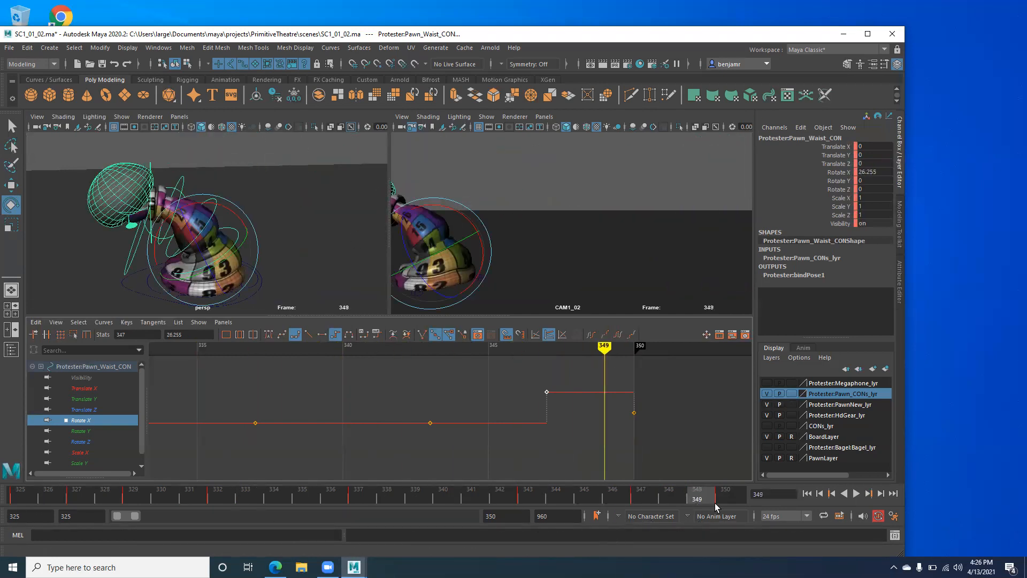
key("alt+v")
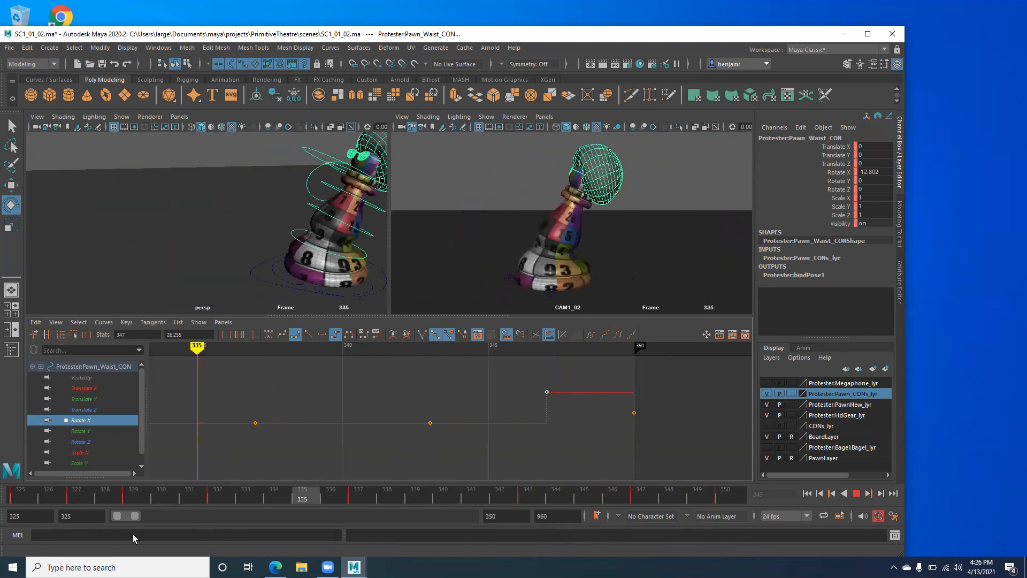
key("alt+v")
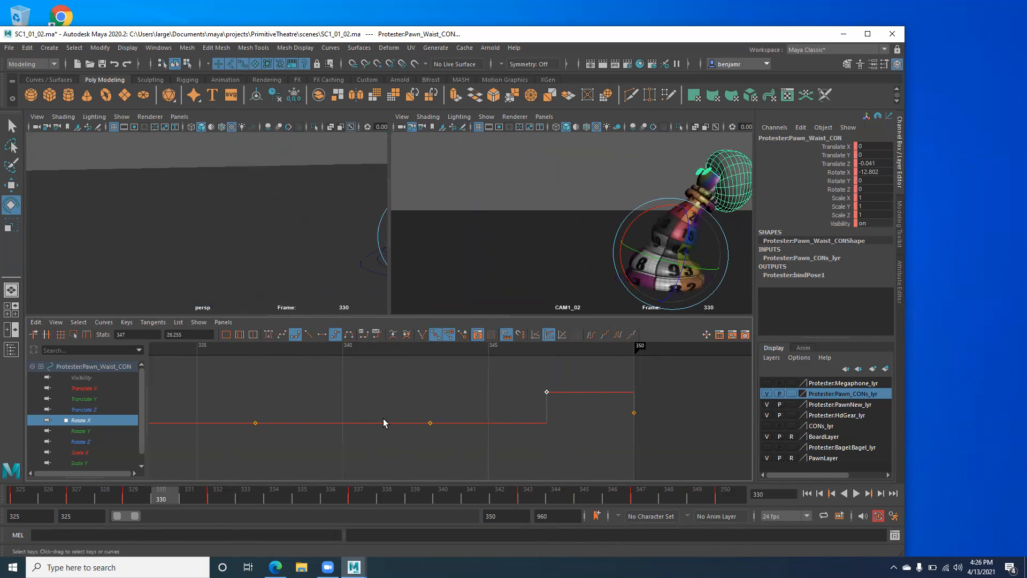
key("alt+v")
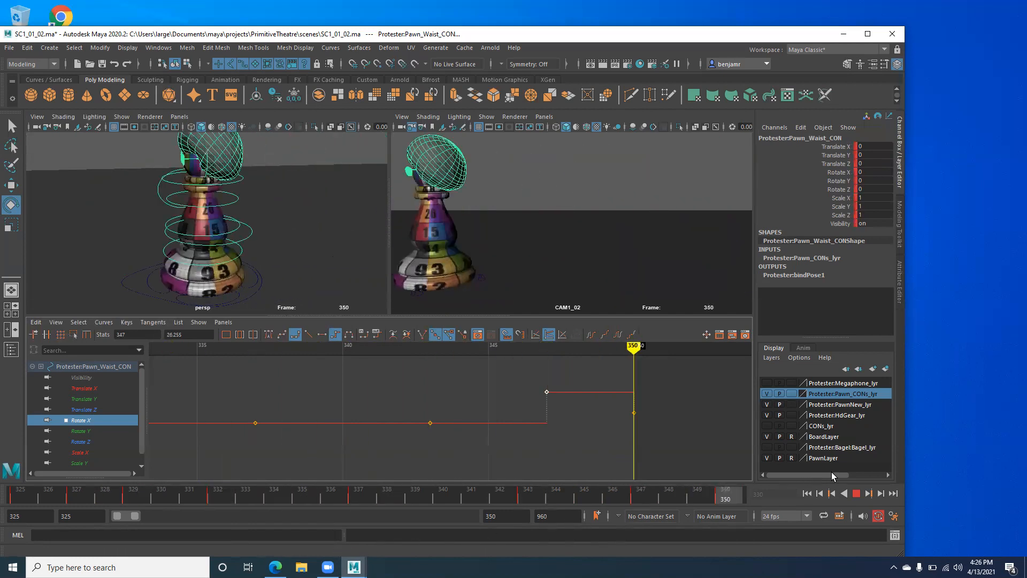
left_click_drag(700, 493, 7, 548)
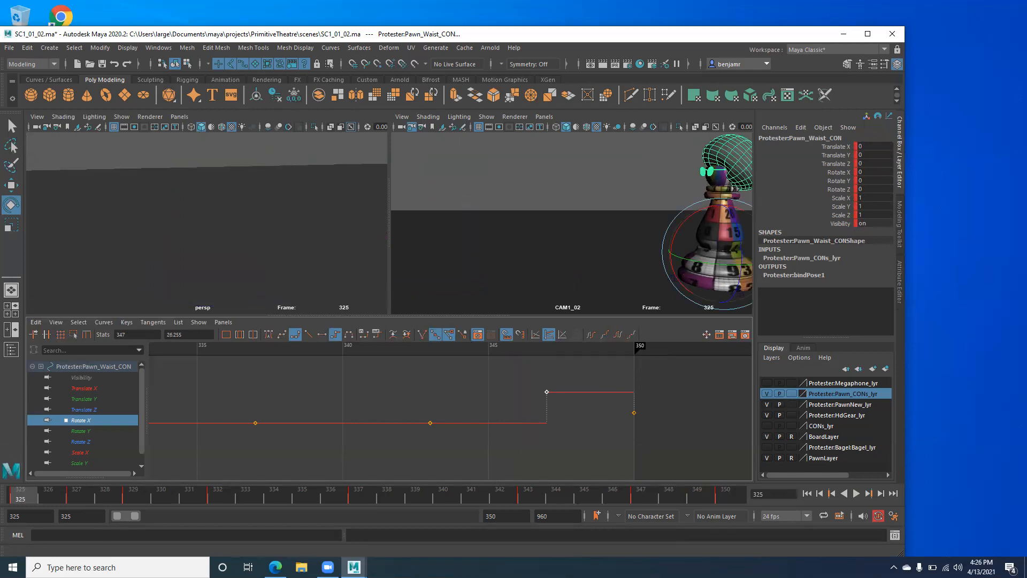
key("alt+v")
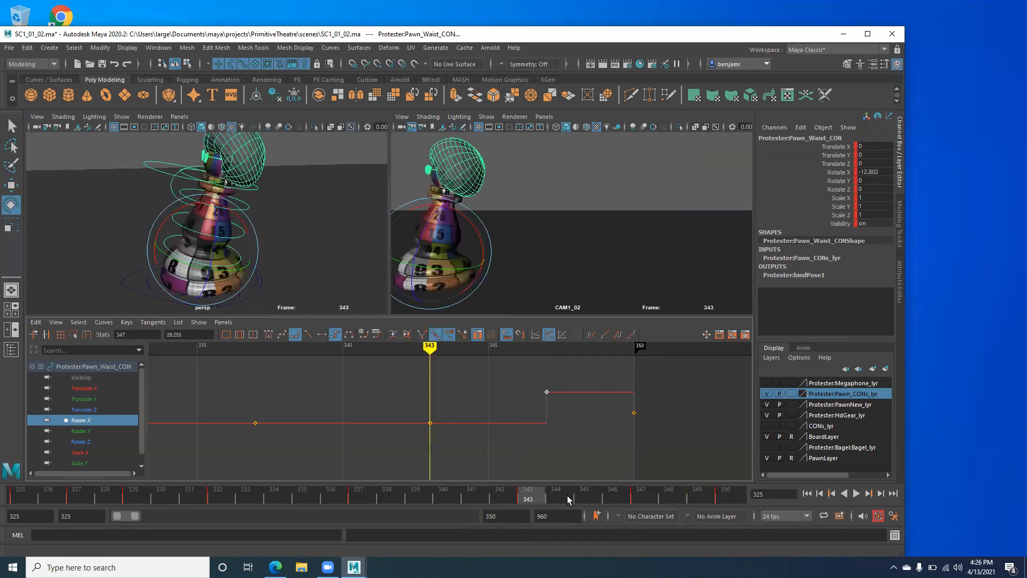
key("alt+v")
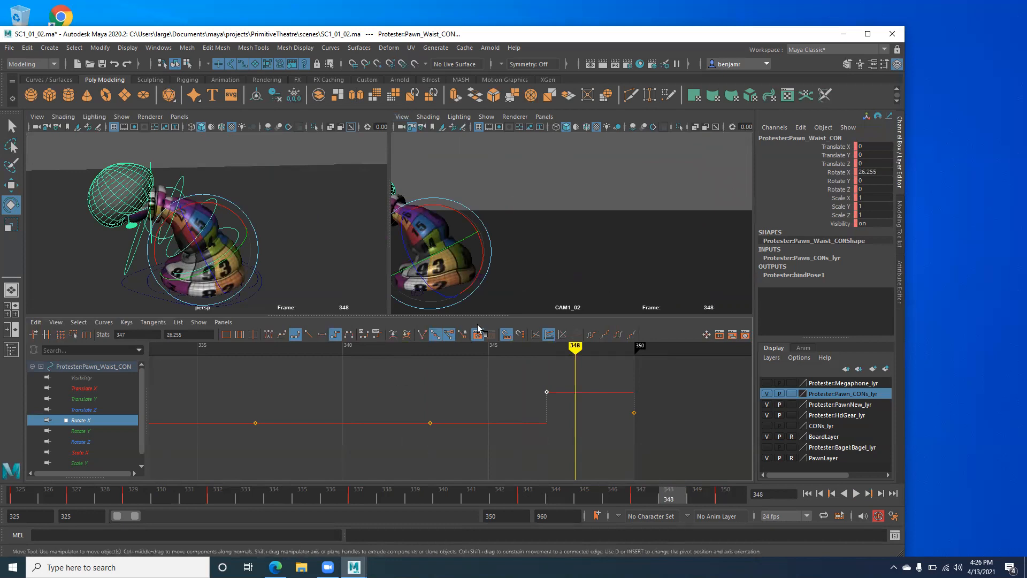
key("alt+v")
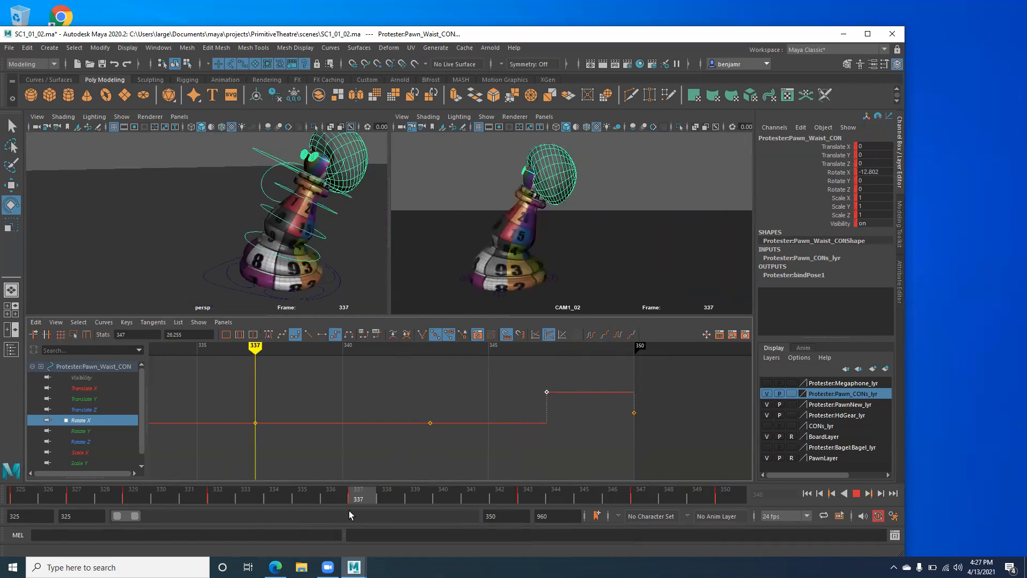
left_click_drag(369, 495, 7, 495)
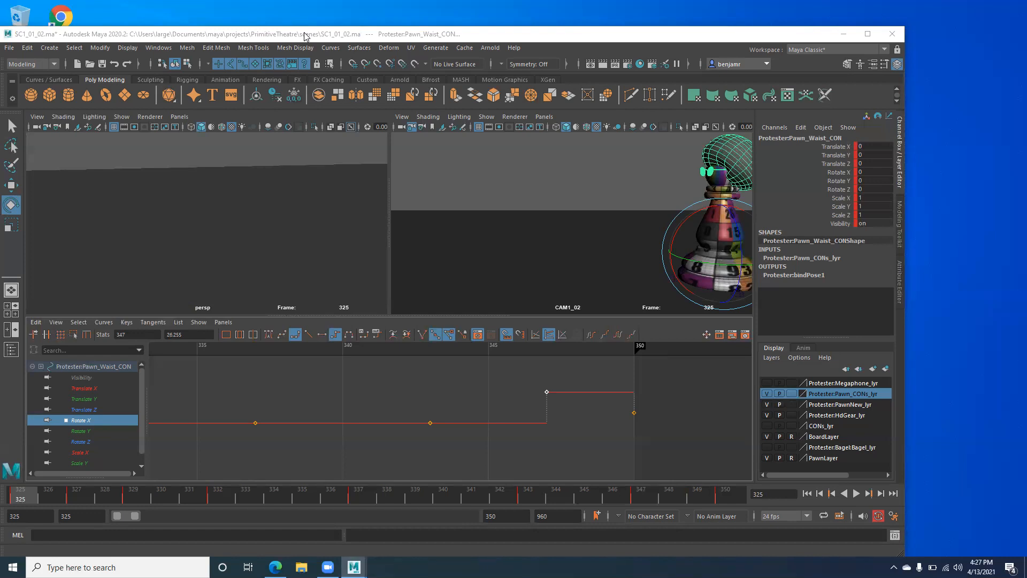
Examine the waist control's Rotate X keys one at a time across the whole curve between frames 325 and 350
right_click_drag(450, 409, 390, 410, "alt+shift")
middle_click_drag(361, 404, 362, 395, "alt")
right_click_drag(362, 398, 401, 413, "alt")
middle_click_drag(382, 458, 397, 466, "alt")
right_click_drag(437, 411, 429, 415, "alt+shift")
key("comma")
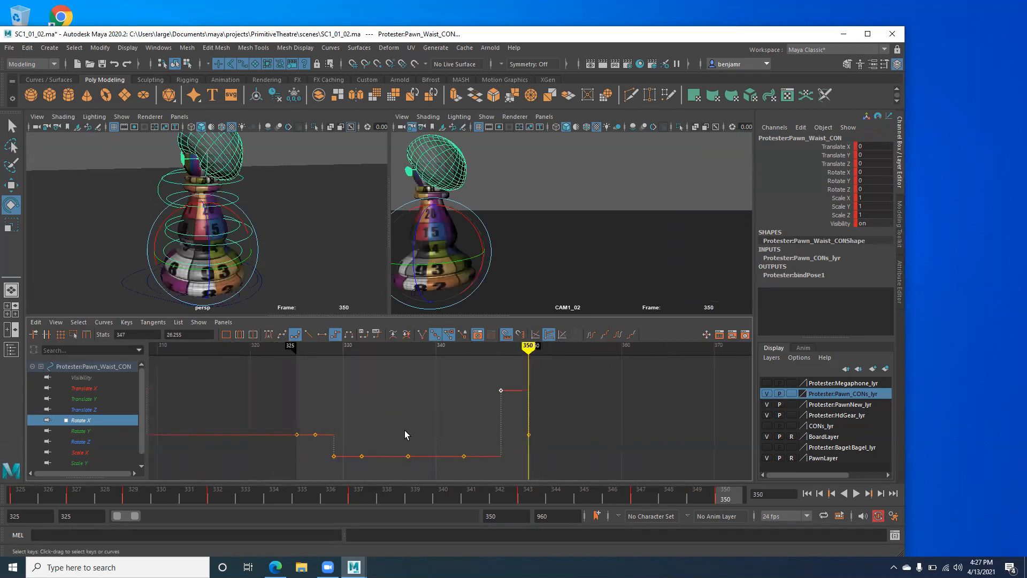
key("comma")
key("comma")
key("comma")
key("comma")
key("comma")
key("period")
key("period")
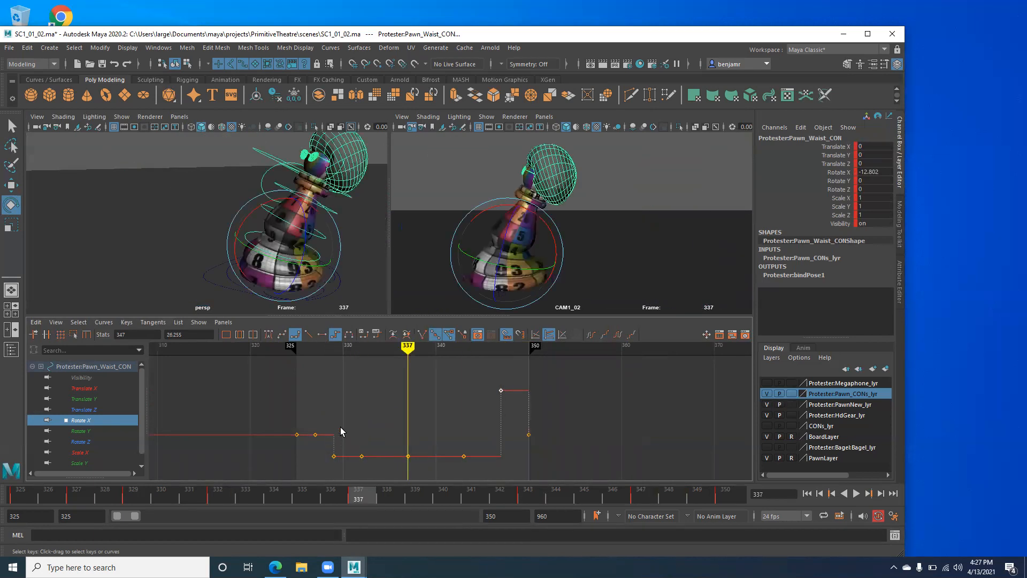
Delete the waist control's Rotate X keys at frames 332 and 337
left_click_drag(352, 430, 481, 465)
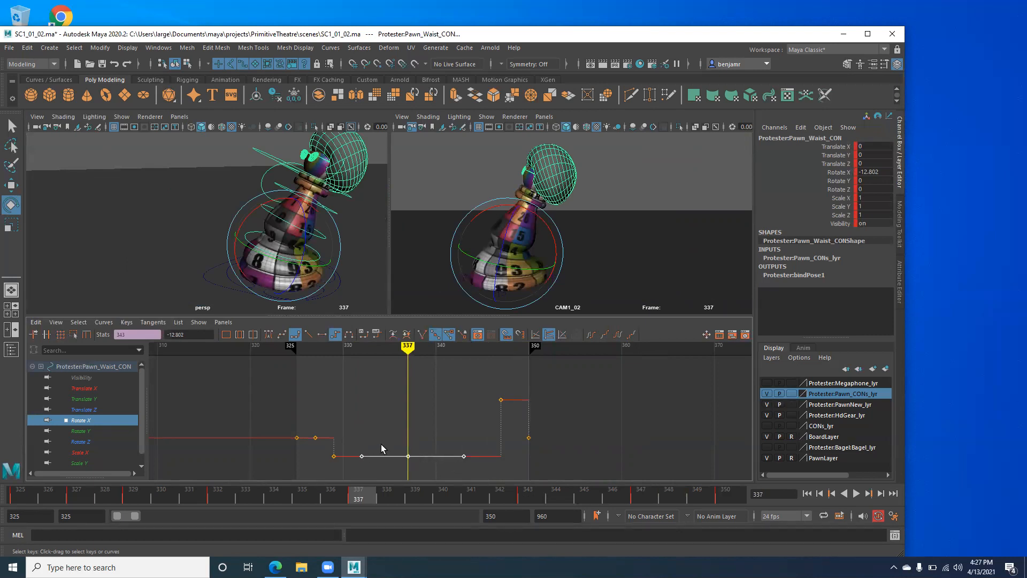
key("comma")
key("comma")
key("period")
left_click_drag(355, 440, 422, 465)
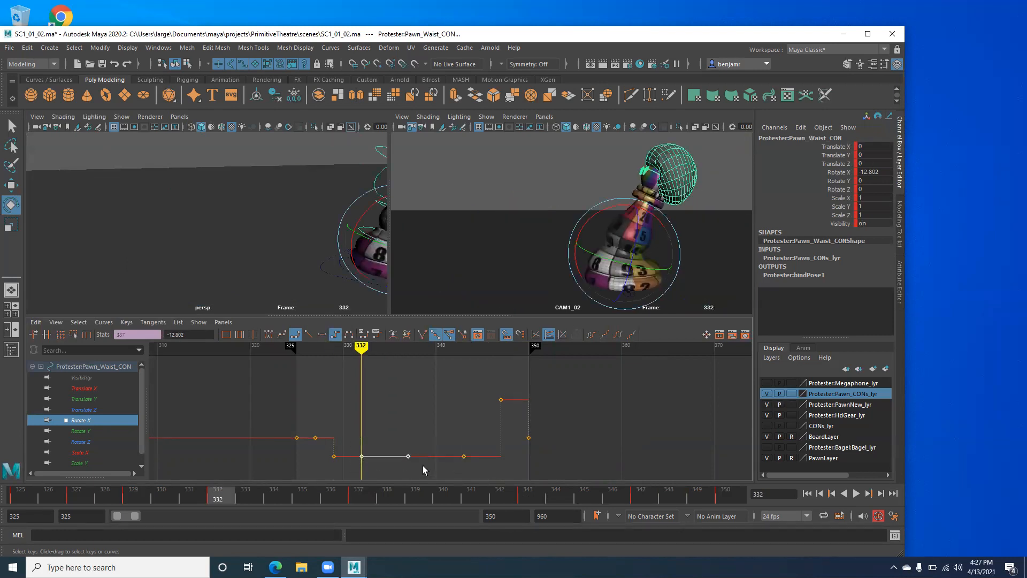
key("Delete")
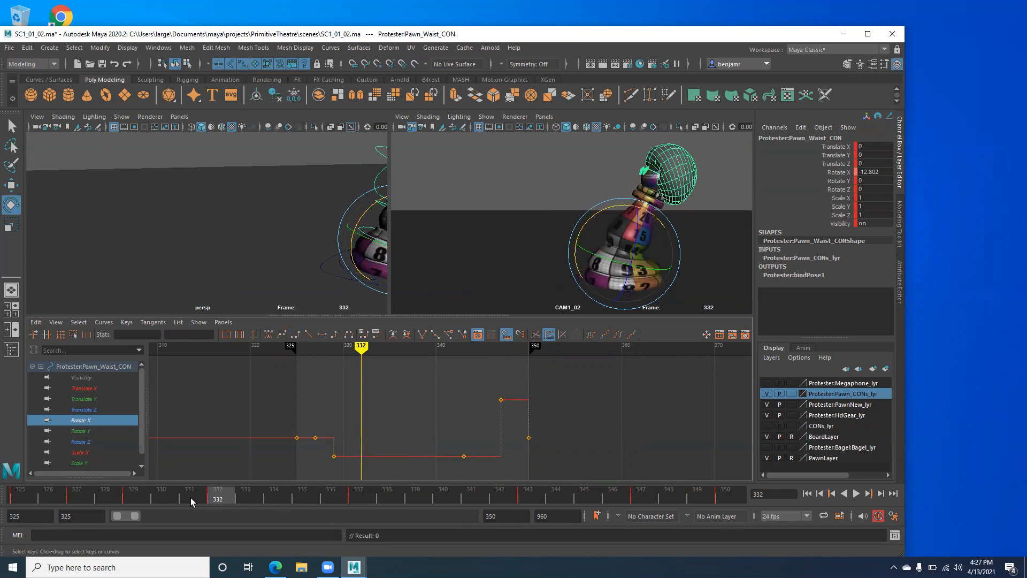
Play the animation without the two middle lean-back keys, and undo their deletion
key("alt+v")
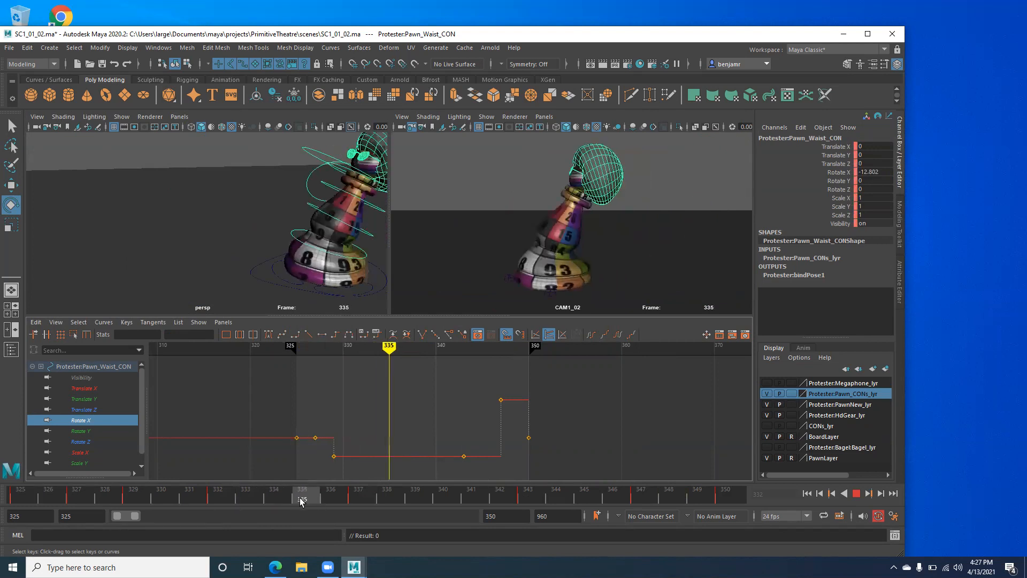
key("alt+v")
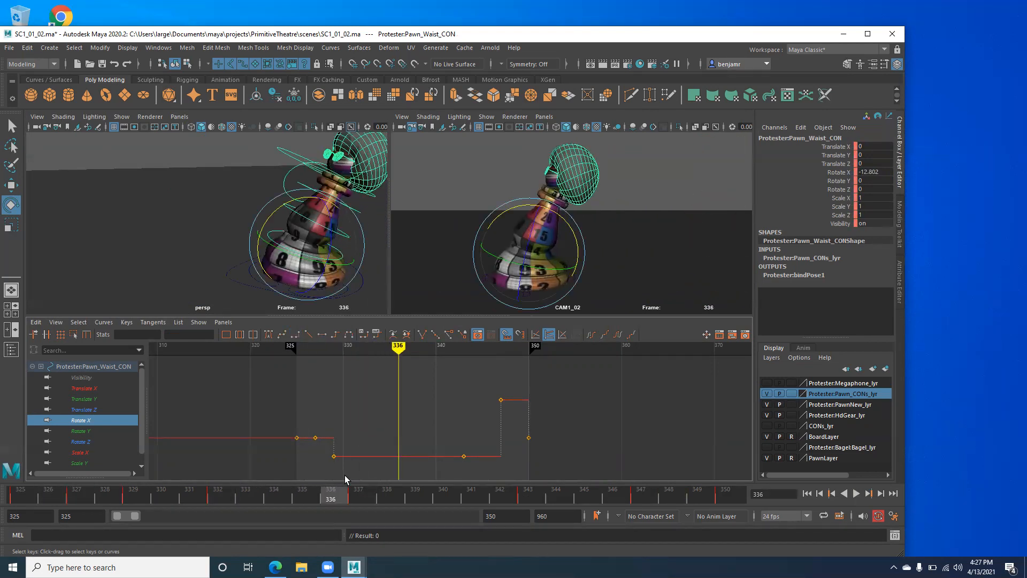
key("ctrl+z")
key("ctrl+z")
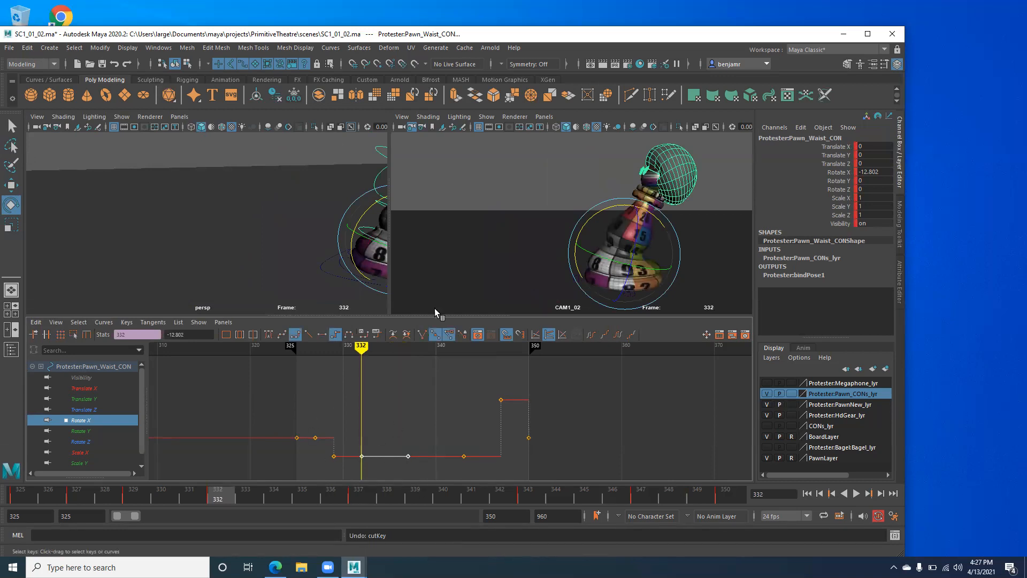
Select the waist control's Rotate X key at frame 337 in the graph and play the animation
middle_click_drag(385, 464, 391, 444, "alt")
right_click_drag(385, 427, 396, 426, "alt+shift")
middle_click_drag(398, 424, 415, 424, "alt")
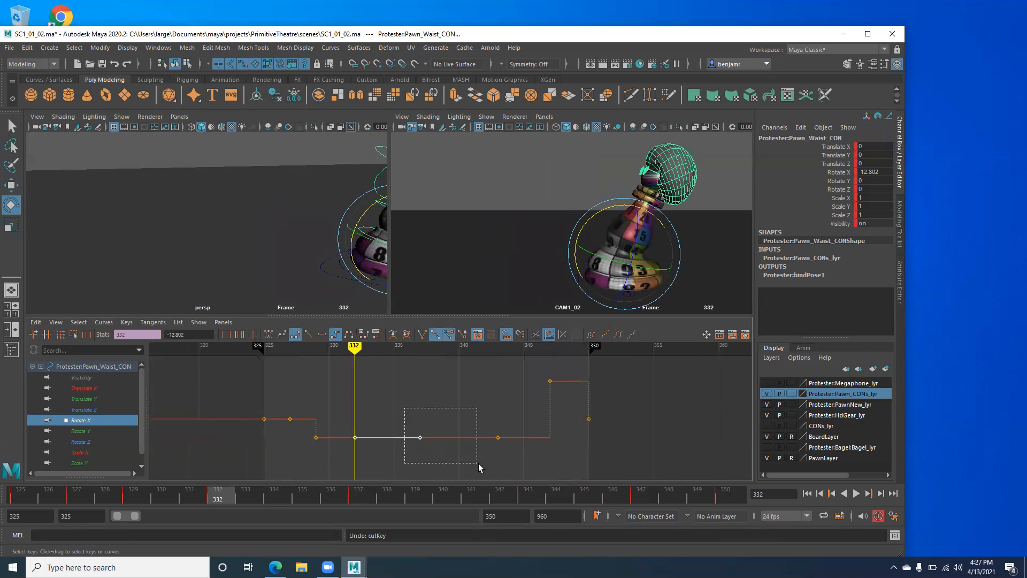
left_click_drag(478, 463, 478, 463)
key("alt+v")
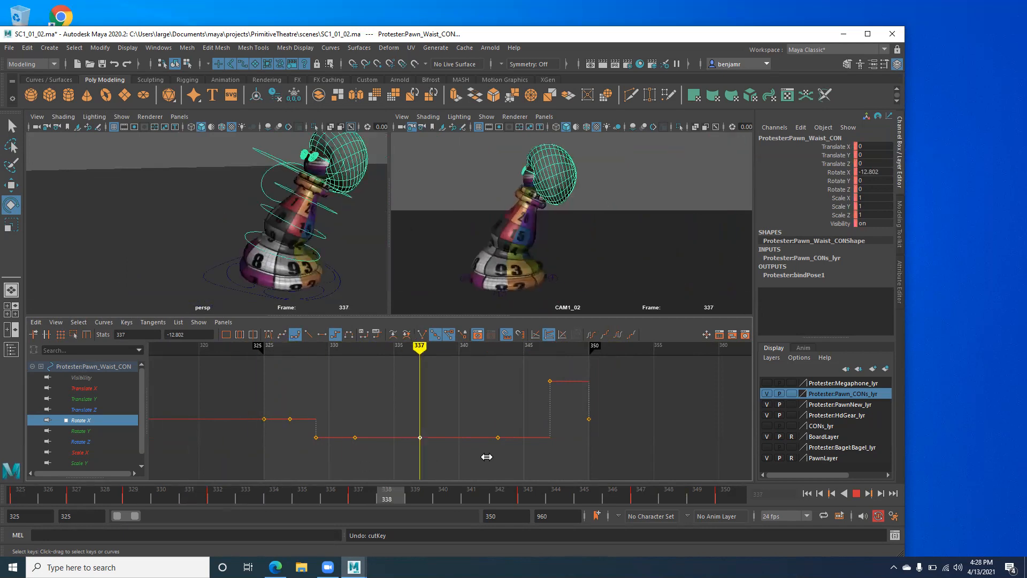
key("alt+v")
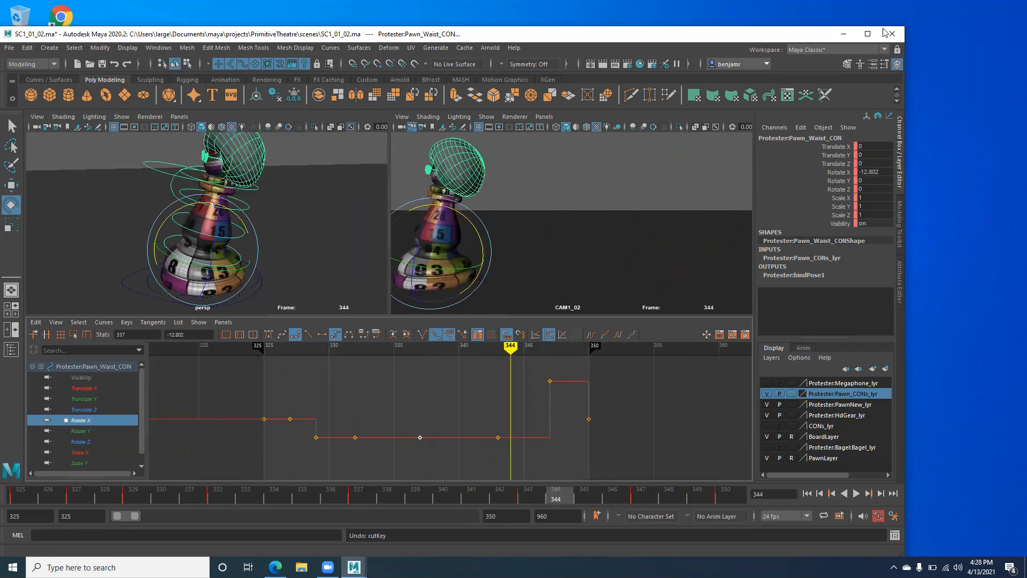